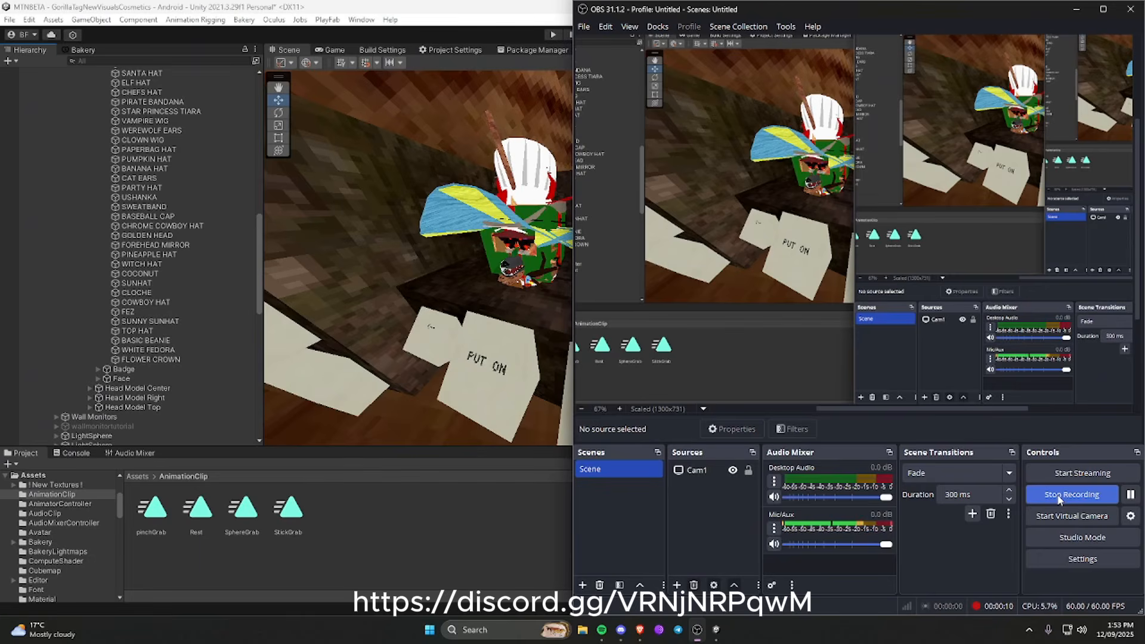
Step: Switch to Unity and examine the wardrobe's head models and the hats grouped under Head Model Left
click(392, 264)
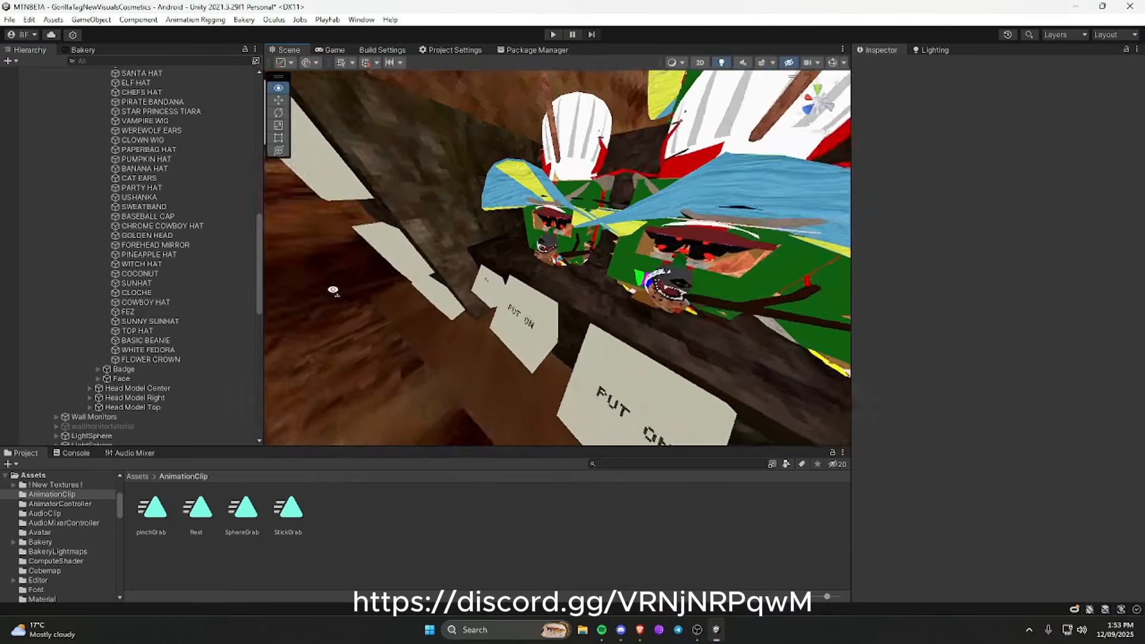
scroll(133, 266, up, 10)
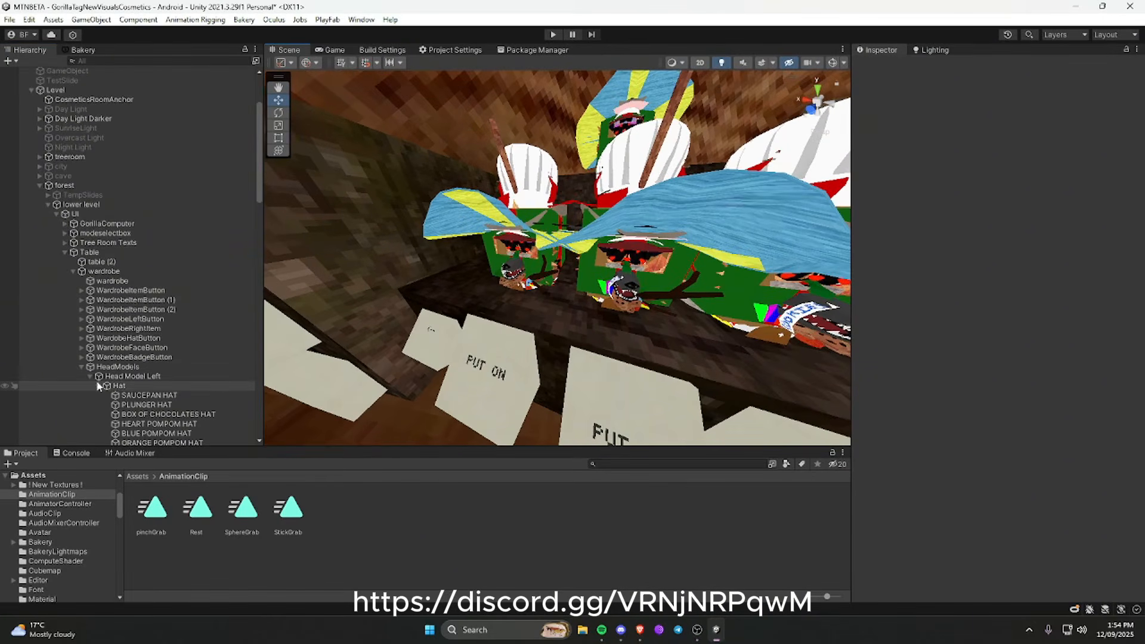
click(98, 386)
scroll(370, 284, down, 5)
right_drag(370, 284, 449, 398)
scroll(461, 246, up, 3)
key(w)
right_drag(664, 341, 626, 325)
scroll(626, 325, down, 5)
scroll(549, 276, up, 4)
click(546, 274)
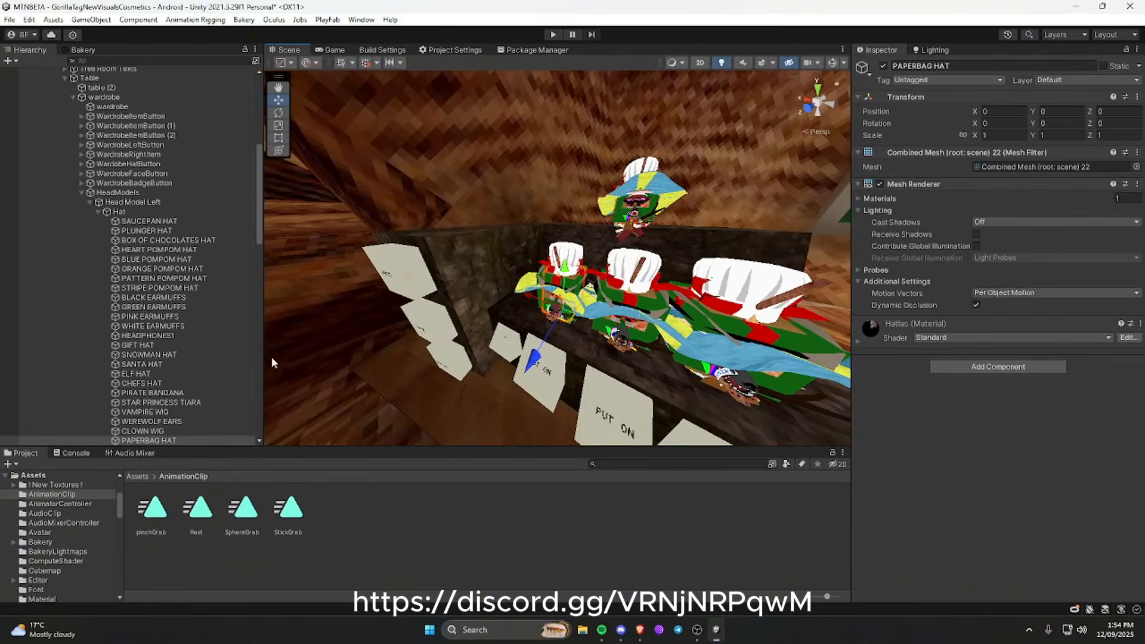
click(99, 211)
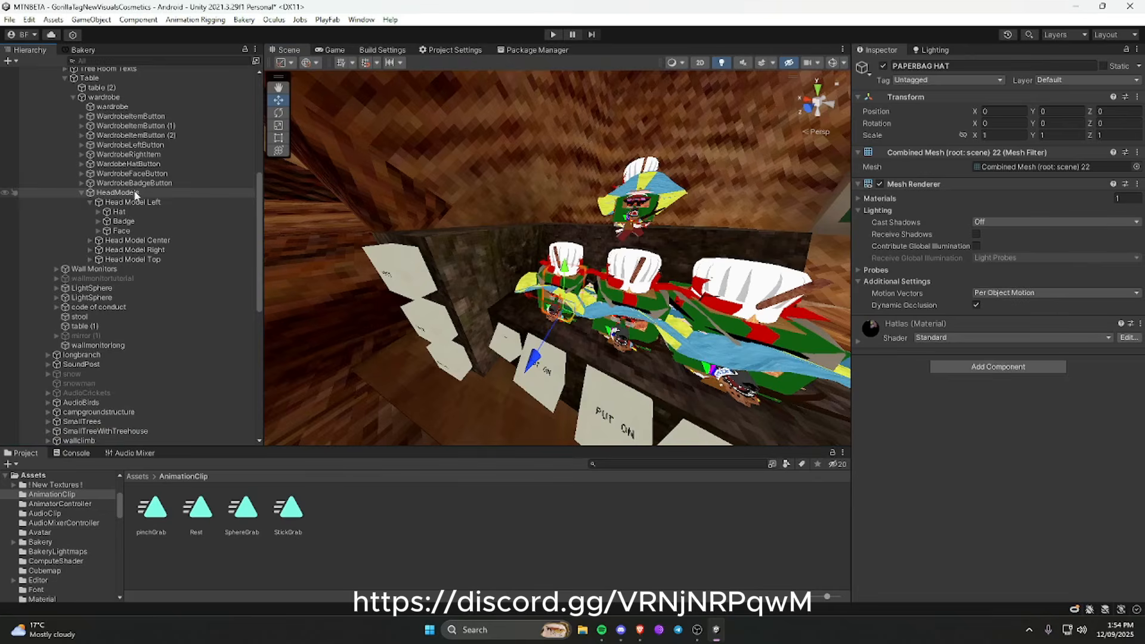
right_drag(391, 240, 453, 251)
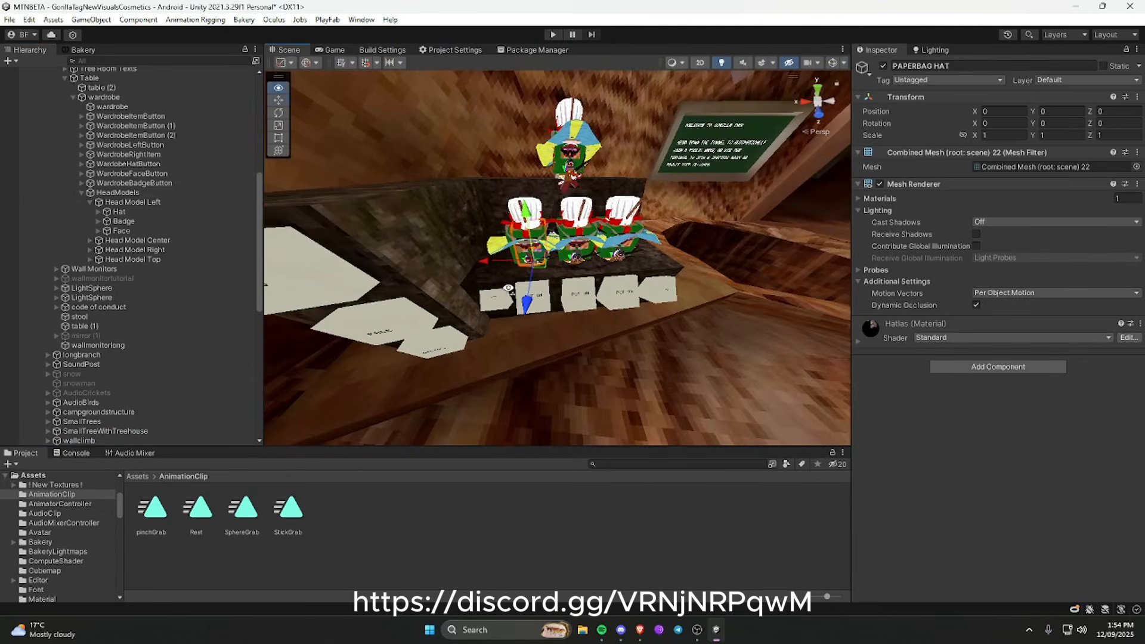
Step: Add a 3D cube as a child of the Hat object under Head Model Left
click(160, 213)
right_click(160, 213)
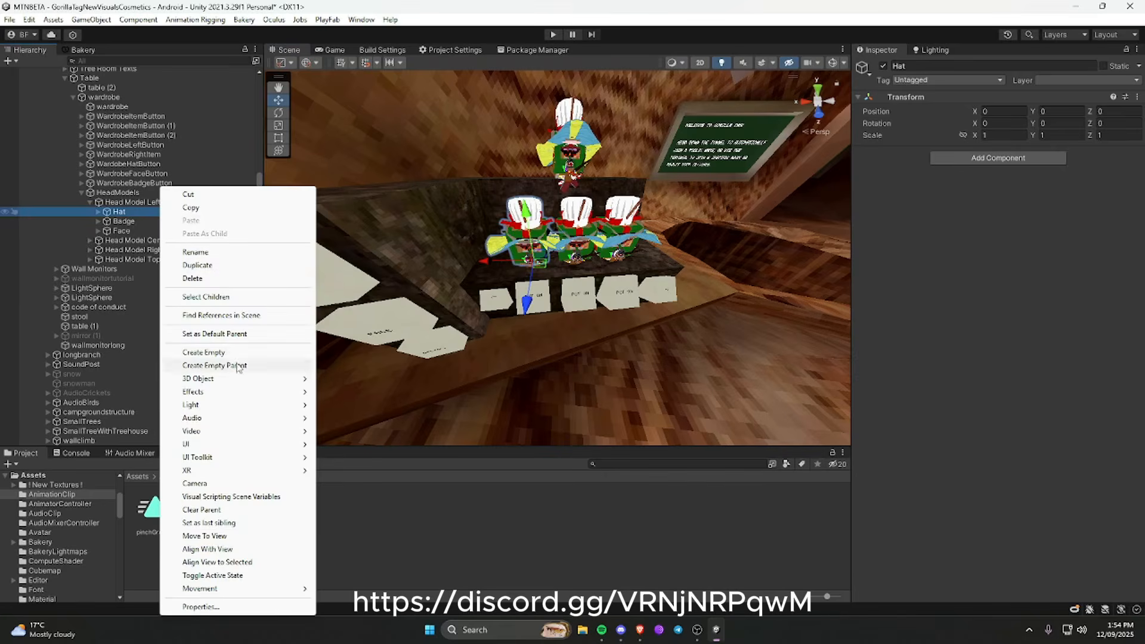
mouse_move(276, 382)
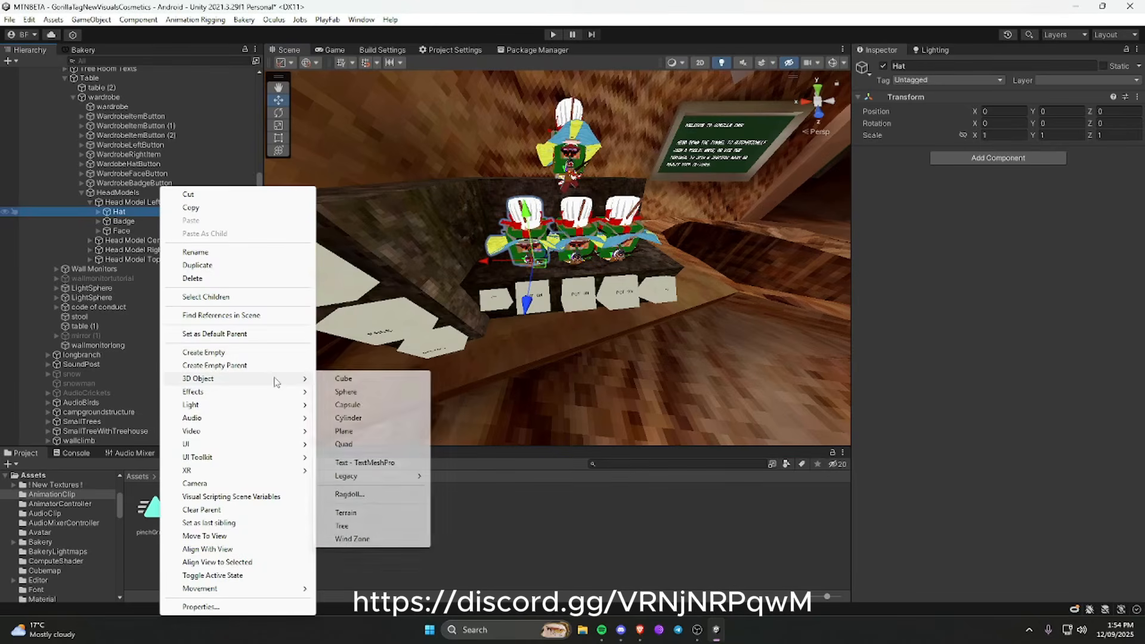
click(338, 382)
Step: Shrink the cube to a uniform scale of about 0.503 at Z 0.274 and rename it TESTCUBE
right_drag(531, 276, 533, 268)
key(r)
drag(535, 266, 528, 283)
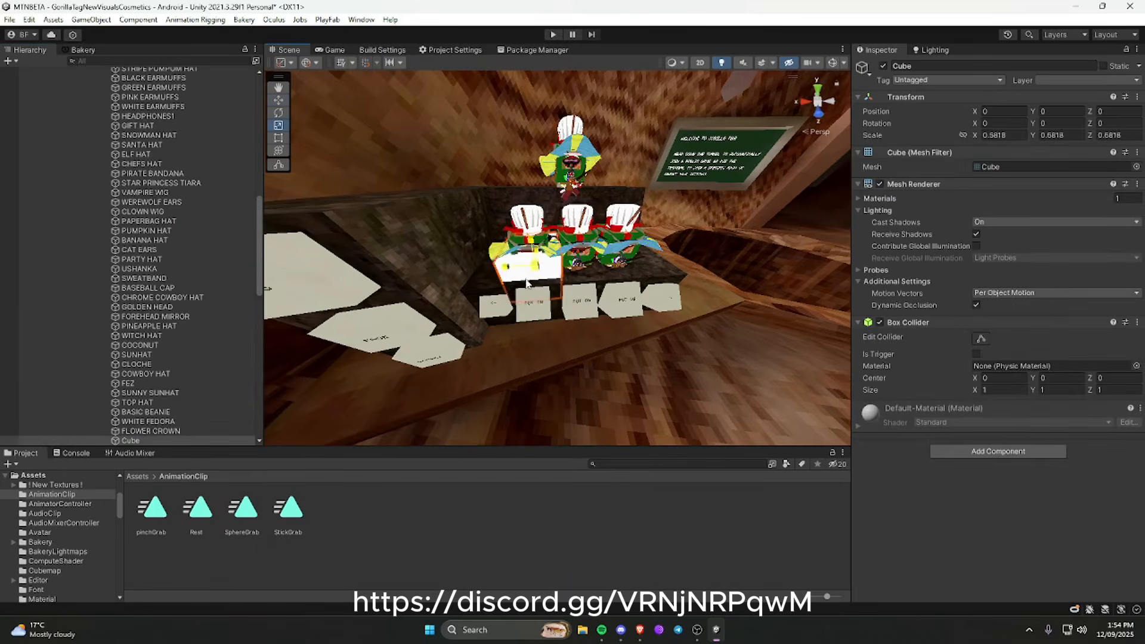
drag(529, 218, 527, 192)
key(r)
drag(532, 241, 531, 258)
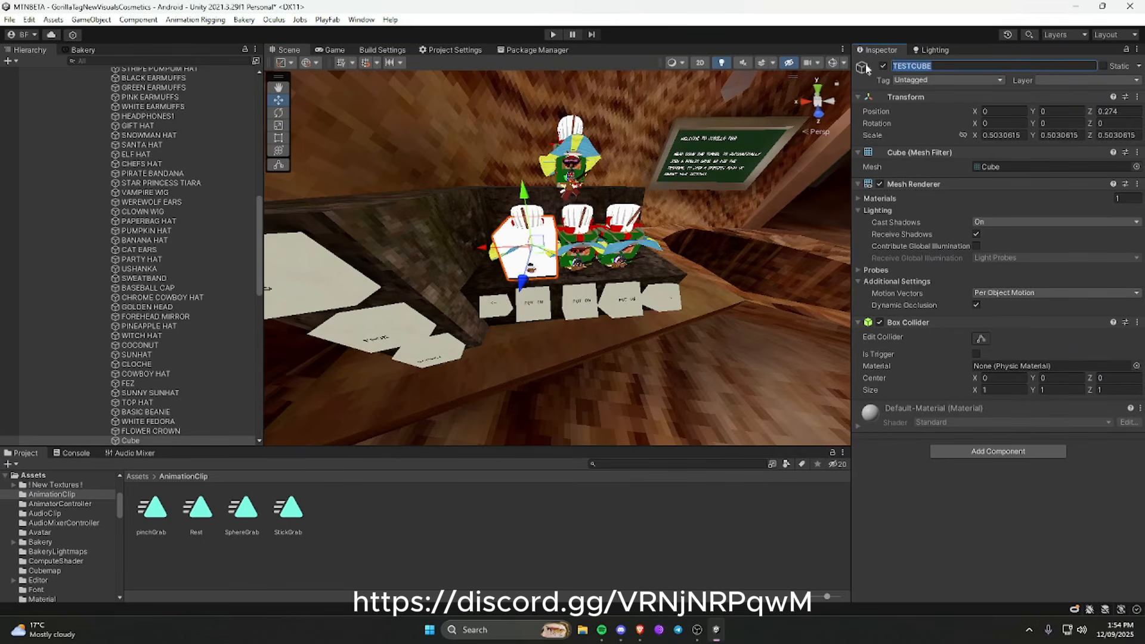
Step: Copy TESTCUBE and add the original to the Cosmetics list of Head Model Left's Head Model script
right_click(183, 440)
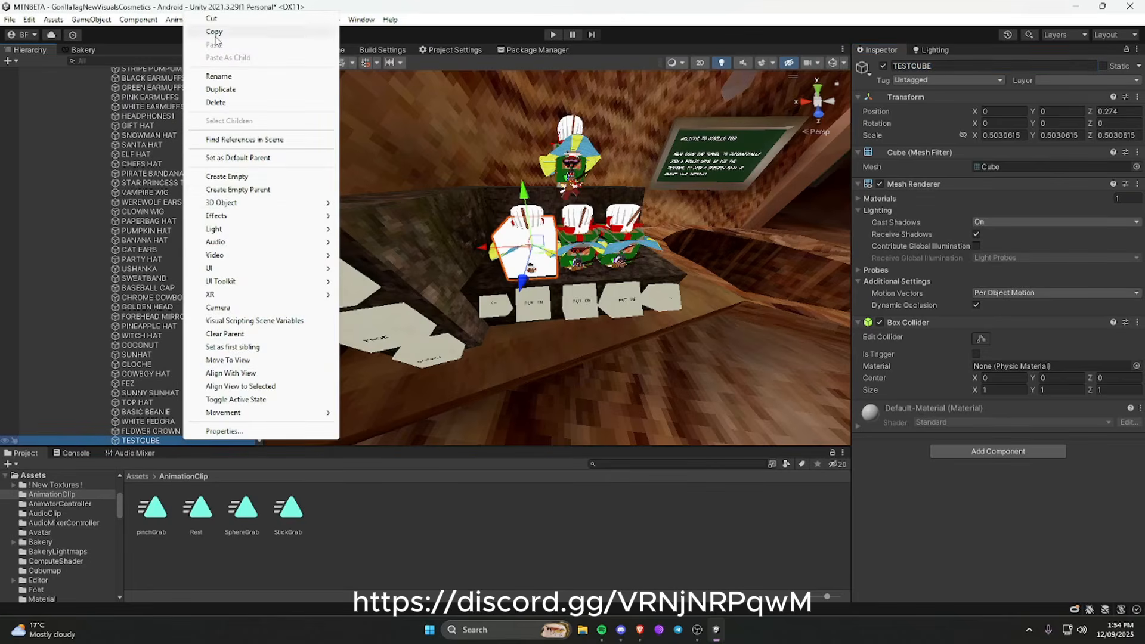
click(209, 91)
scroll(148, 262, up, 10)
click(141, 269)
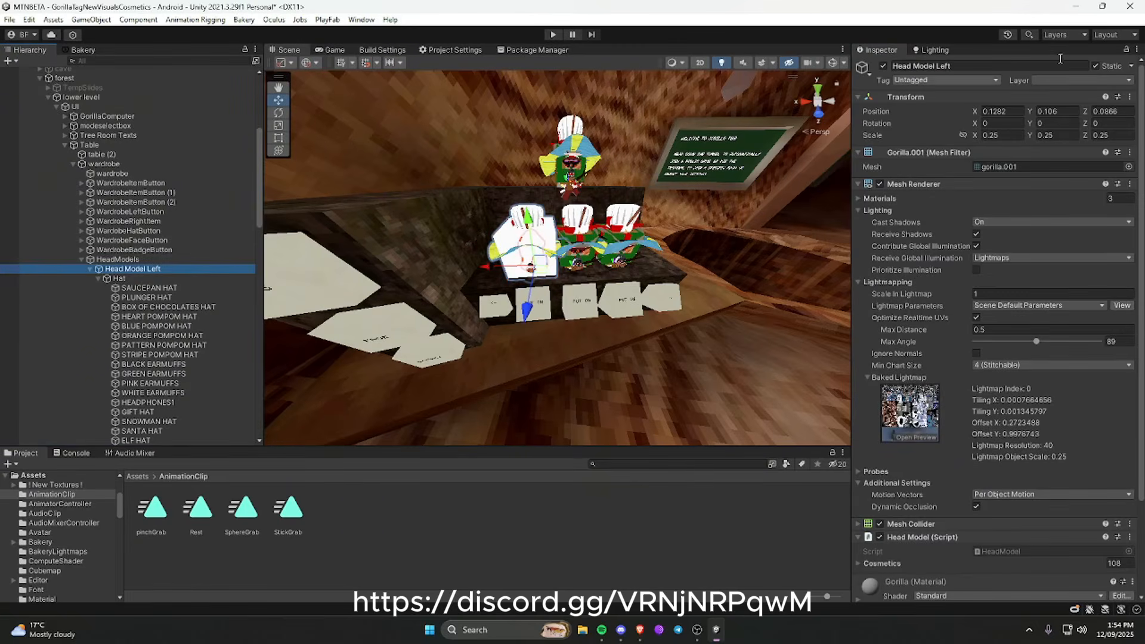
scroll(983, 345, down, 4)
scroll(946, 340, up, 4)
click(903, 182)
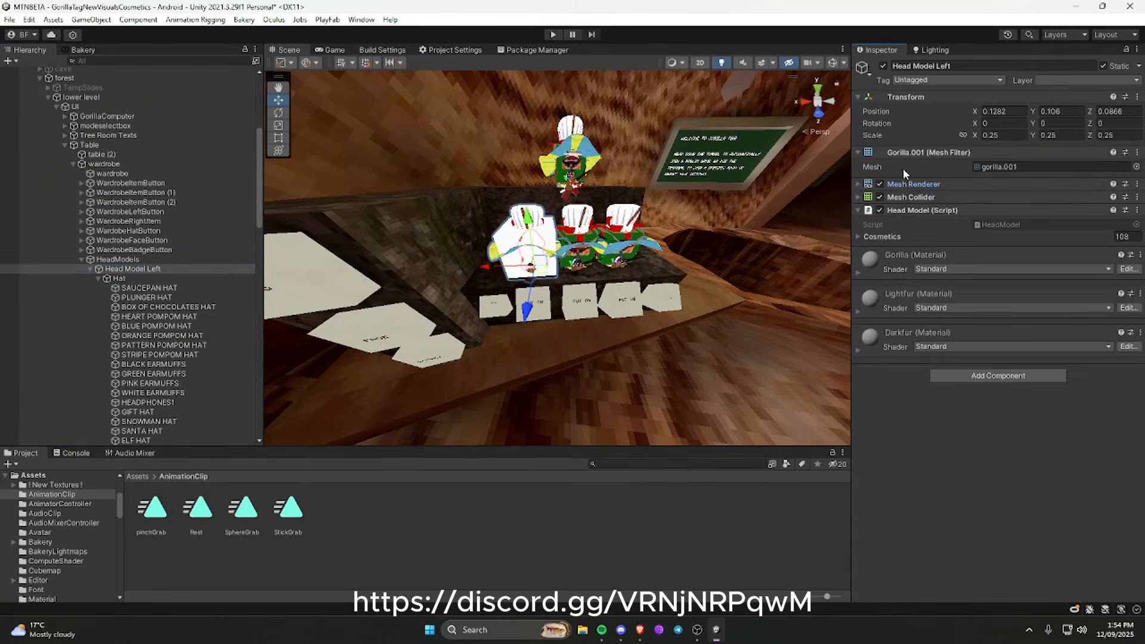
click(902, 154)
scroll(172, 308, down, 8)
scroll(170, 308, down, 7)
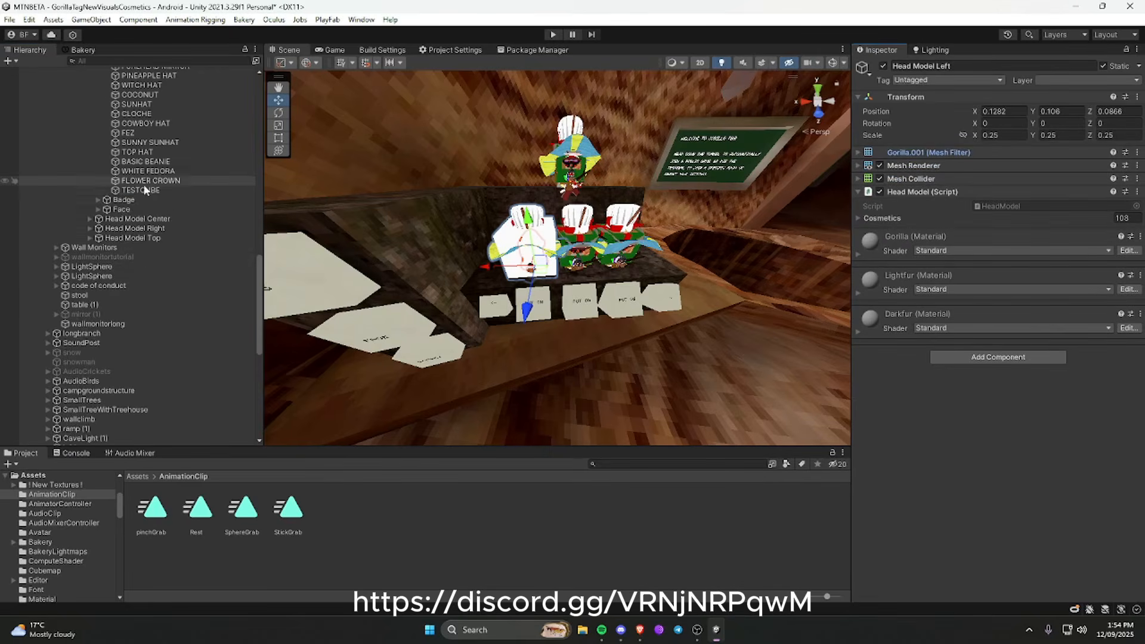
drag(744, 247, 897, 220)
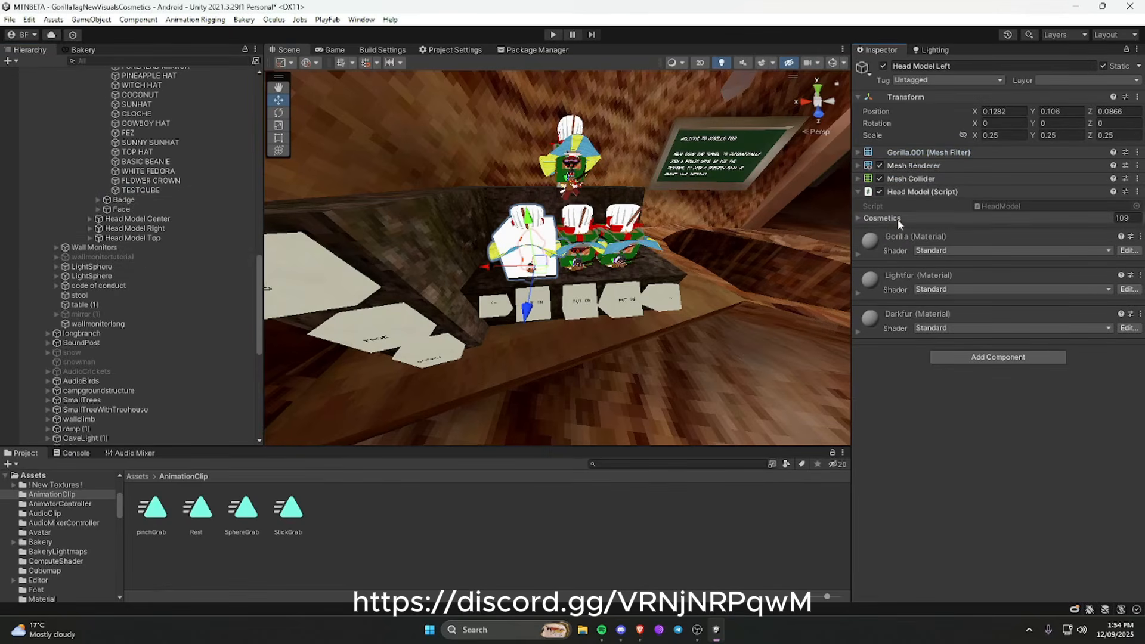
Step: Paste TESTCUBE as a child of Head Model Center's Hat object and add it to that head's Cosmetics list
scroll(180, 243, up, 13)
click(113, 243)
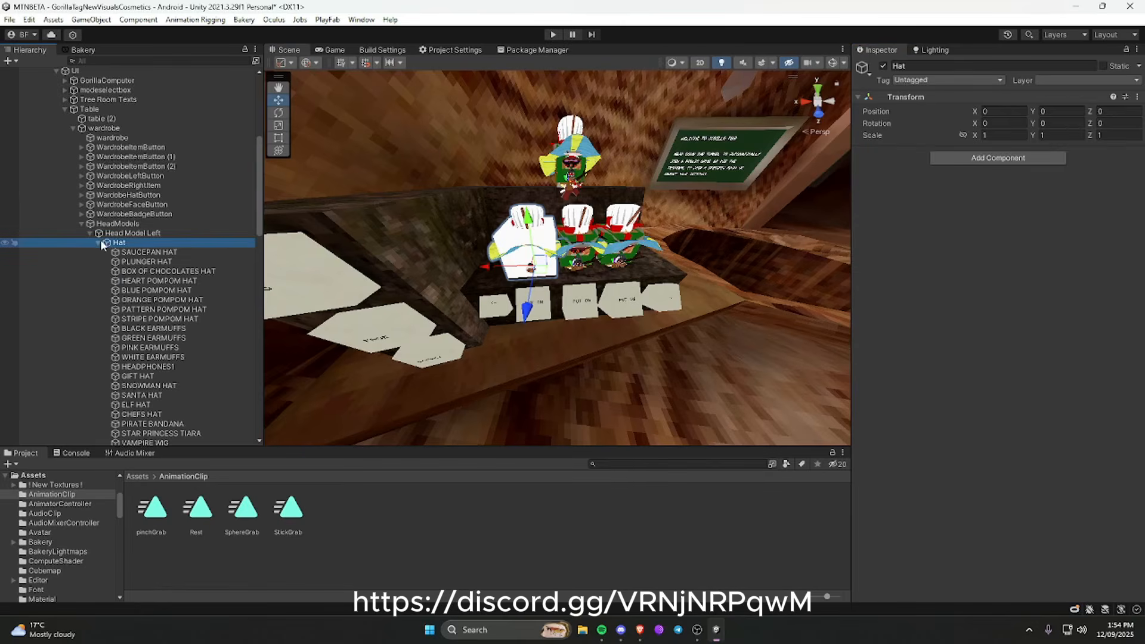
click(99, 243)
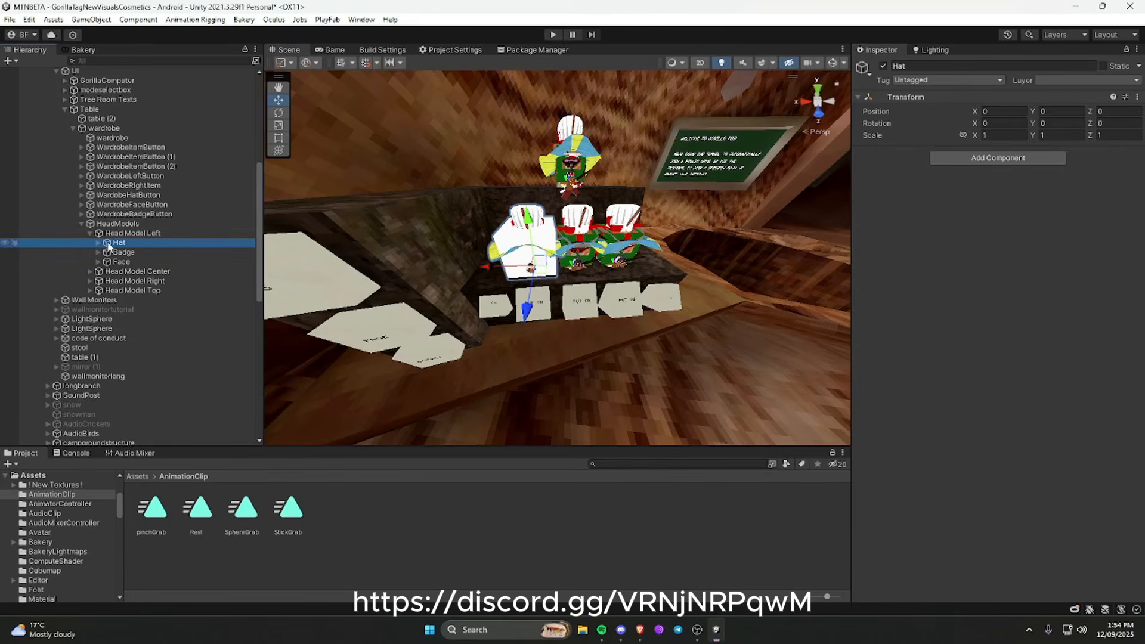
click(124, 252)
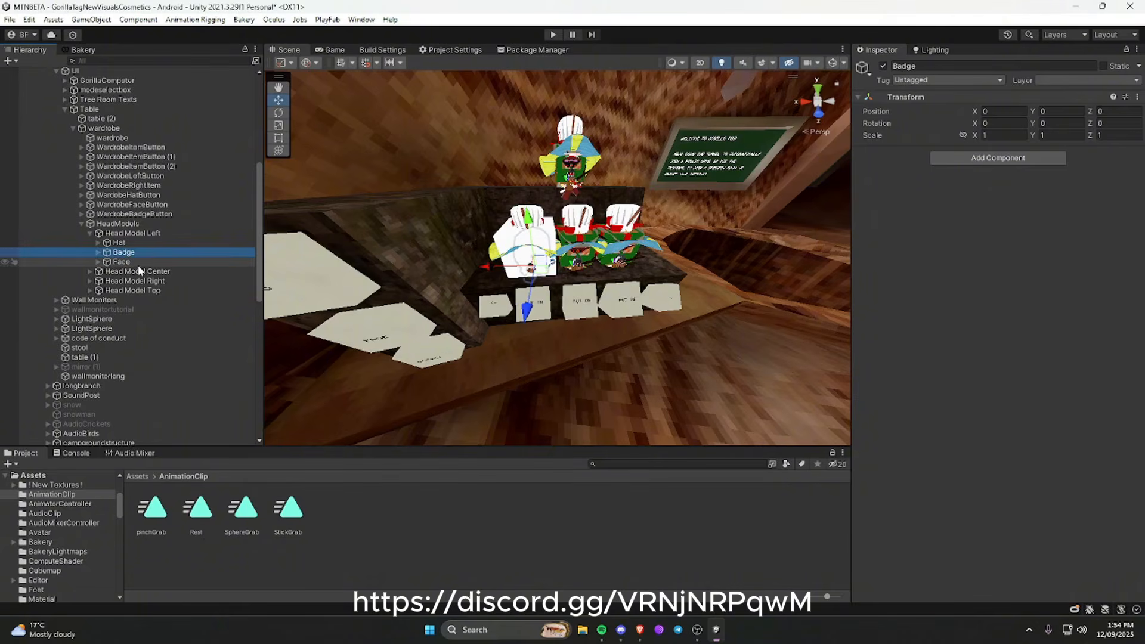
click(125, 262)
click(90, 271)
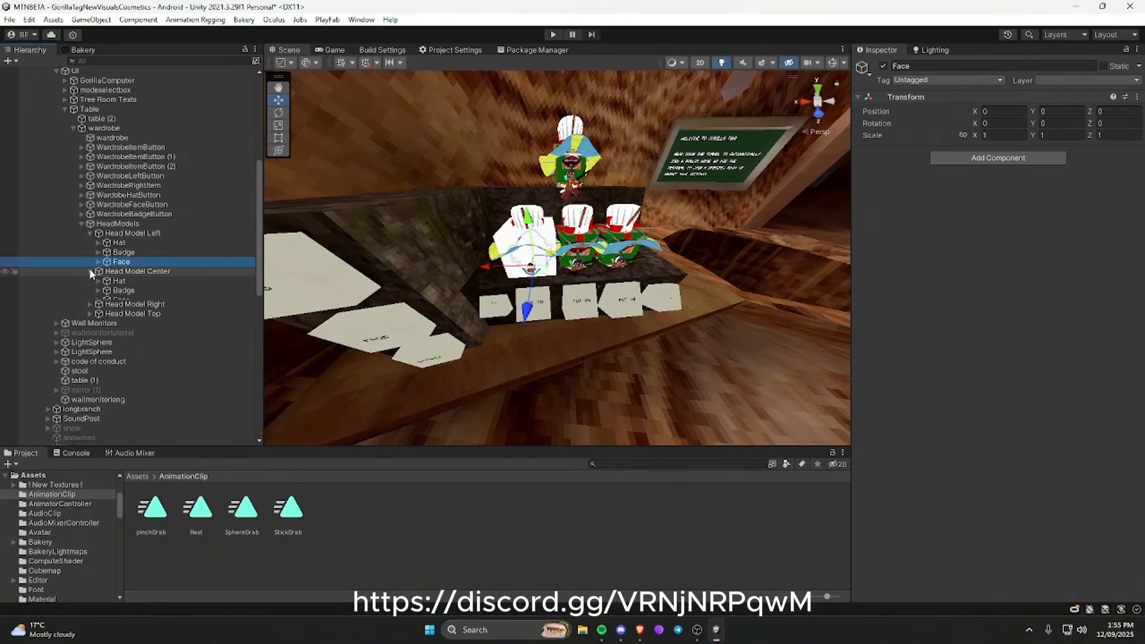
right_click(115, 282)
click(154, 236)
scroll(155, 240, up, 6)
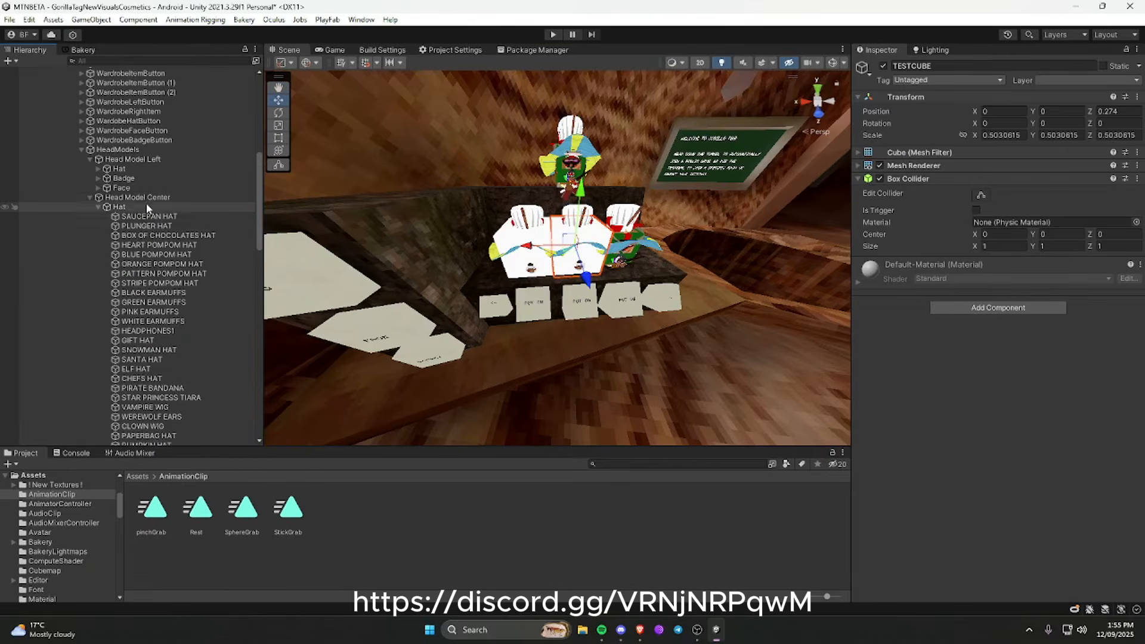
click(147, 200)
scroll(170, 238, down, 13)
click(128, 219)
Step: Paste TESTCUBE as a child of Head Model Right's Hat object and add it to that head's Cosmetics list
click(90, 221)
right_click(115, 229)
click(171, 232)
scroll(176, 232, up, 6)
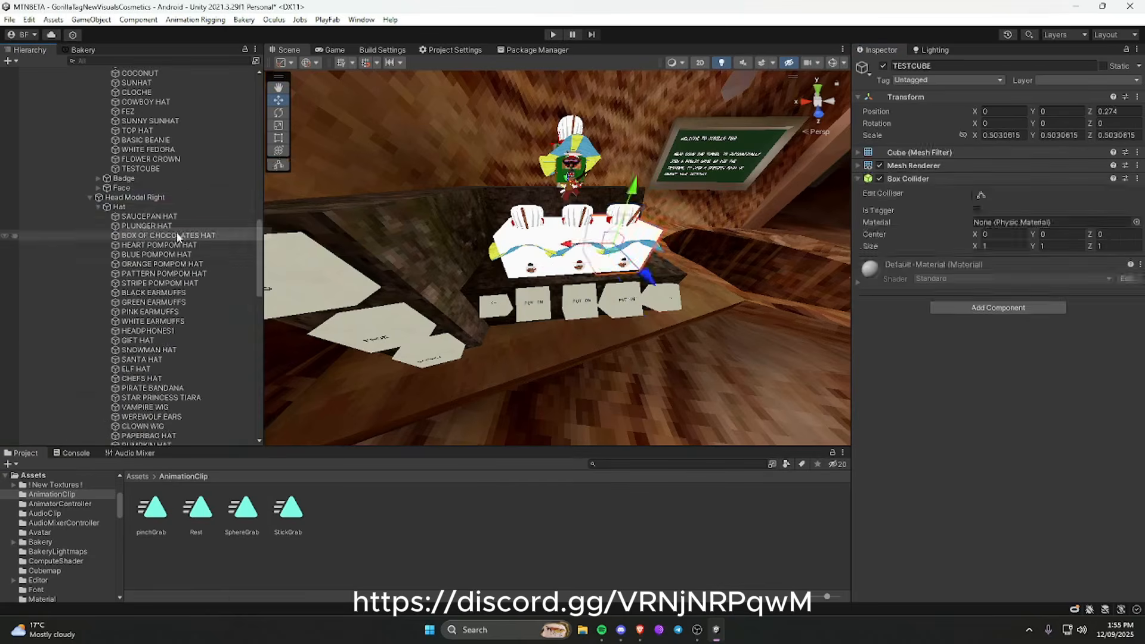
click(140, 197)
scroll(160, 310, down, 9)
drag(142, 334, 875, 221)
Step: Paste TESTCUBE as a child of Head Model Top's Hat object and add it to that head's Cosmetics list
click(90, 362)
right_click(111, 372)
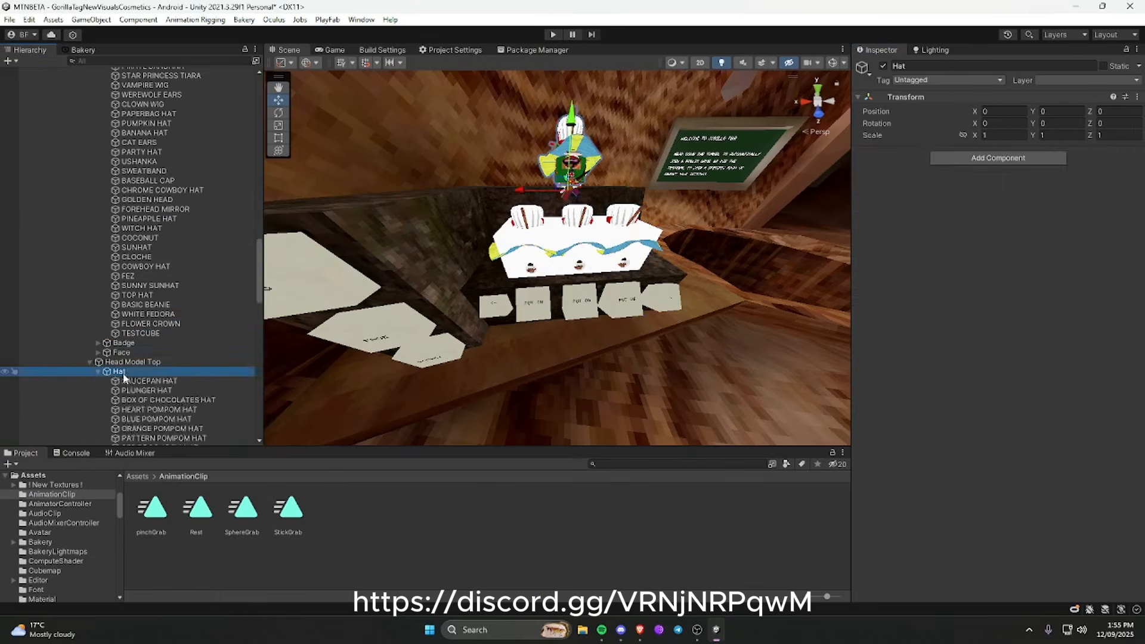
click(158, 234)
scroll(158, 208, up, 6)
click(154, 197)
scroll(167, 310, down, 9)
drag(152, 334, 878, 218)
scroll(529, 155, down, 5)
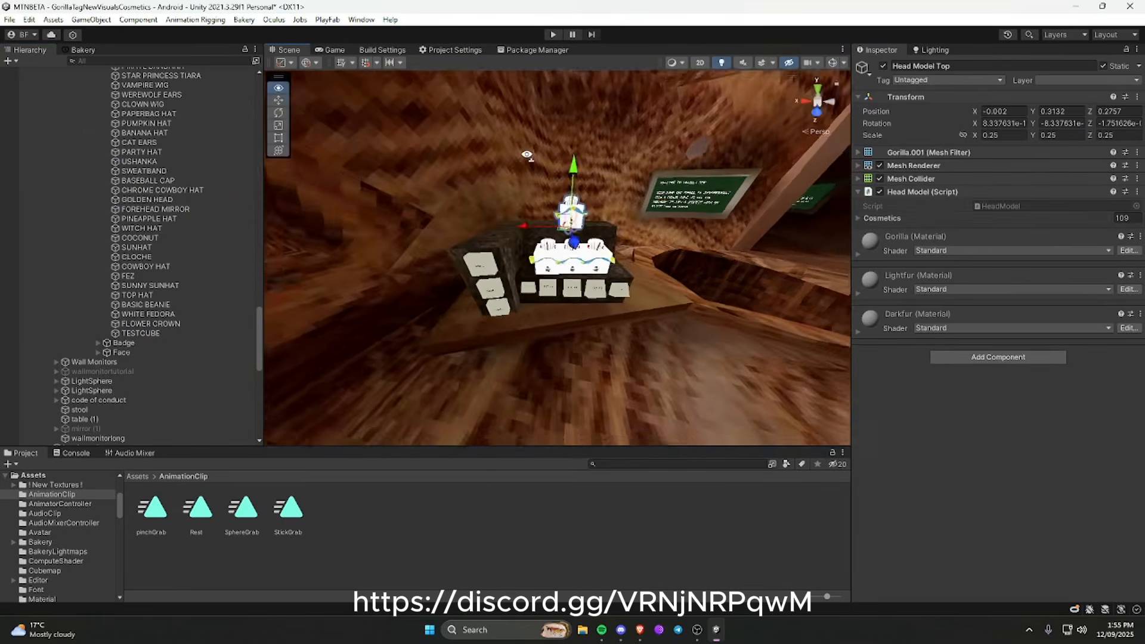
right_drag(529, 155, 533, 146)
scroll(533, 145, up, 5)
Step: Add a new entry at the end of the CosmeticsController's All Cosmetics list and expand its settings
scroll(203, 275, up, 10)
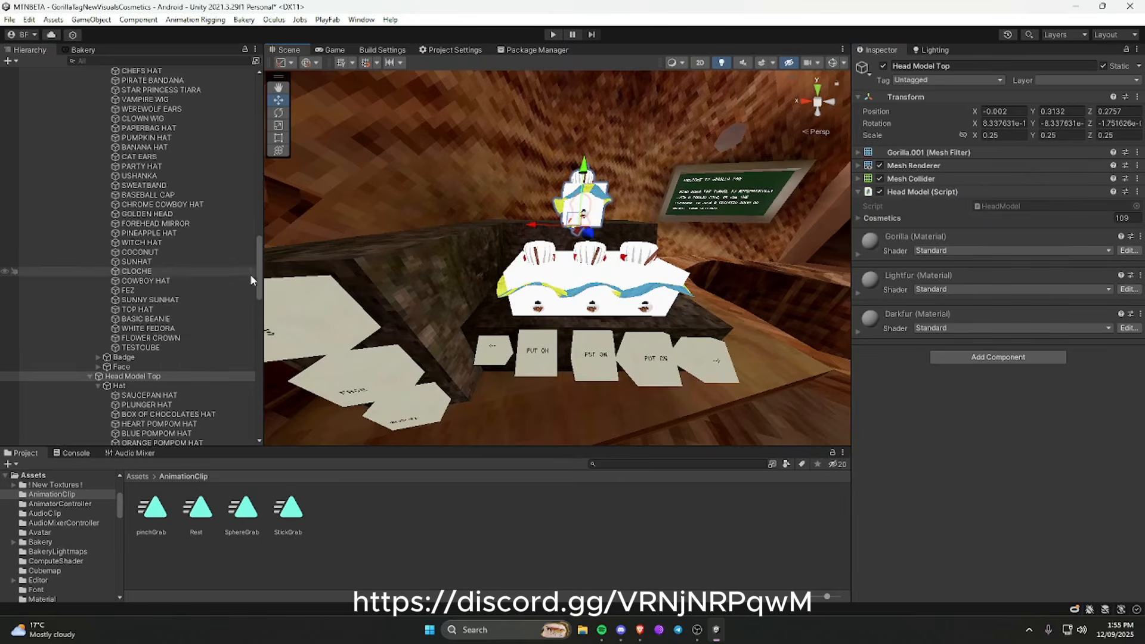
drag(259, 273, 292, 98)
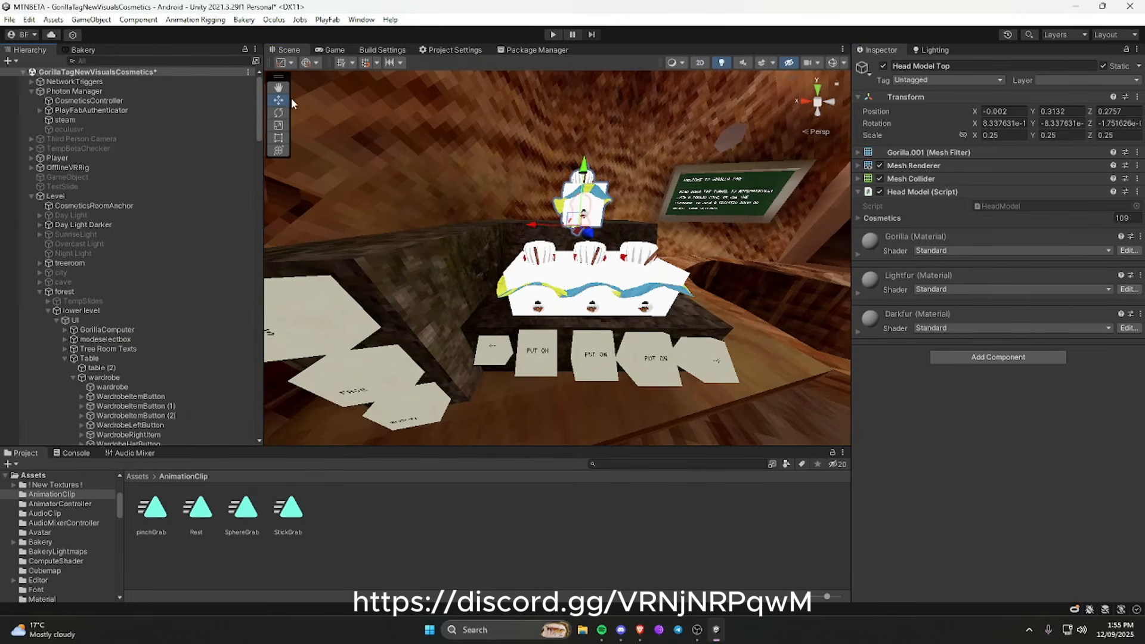
click(63, 101)
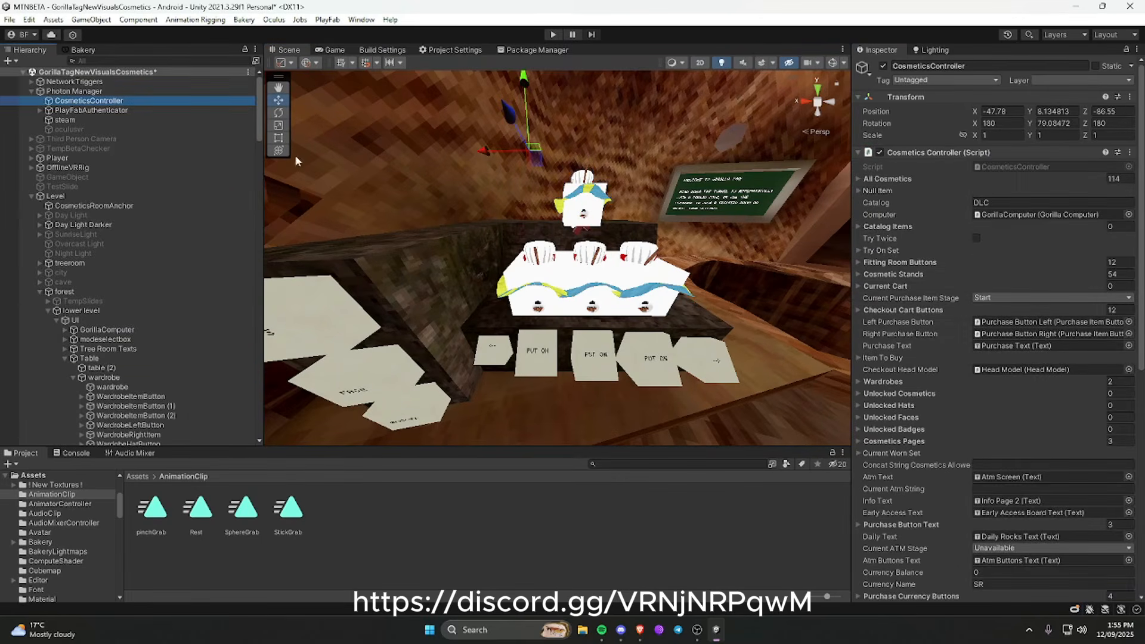
click(867, 181)
scroll(931, 203, down, 3)
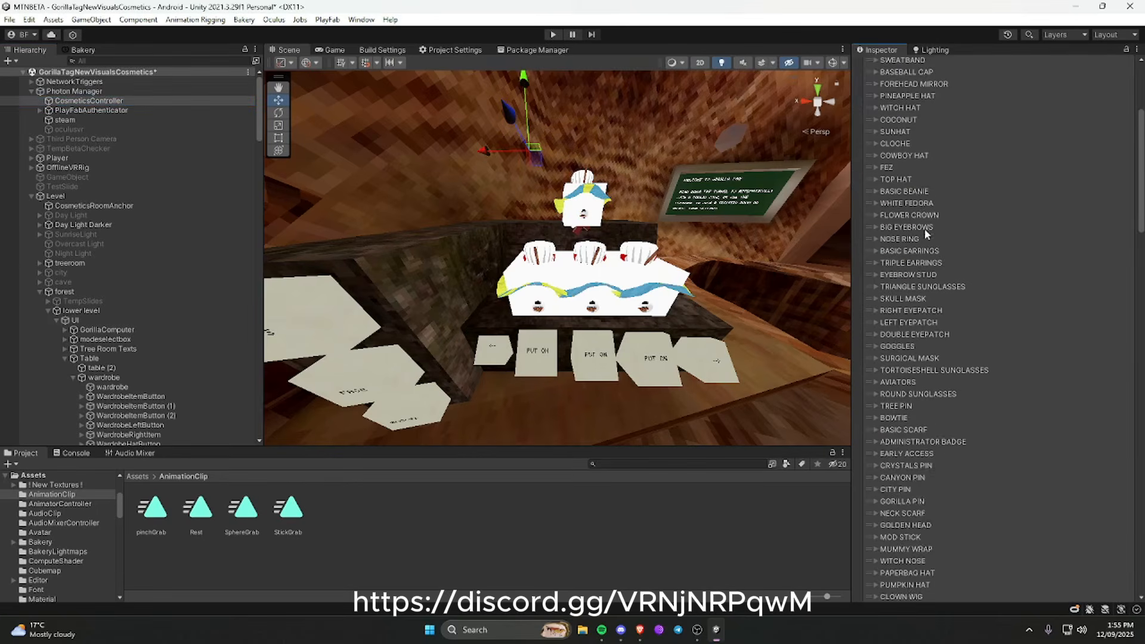
scroll(923, 219, down, 7)
scroll(778, 279, down, 6)
scroll(988, 293, down, 18)
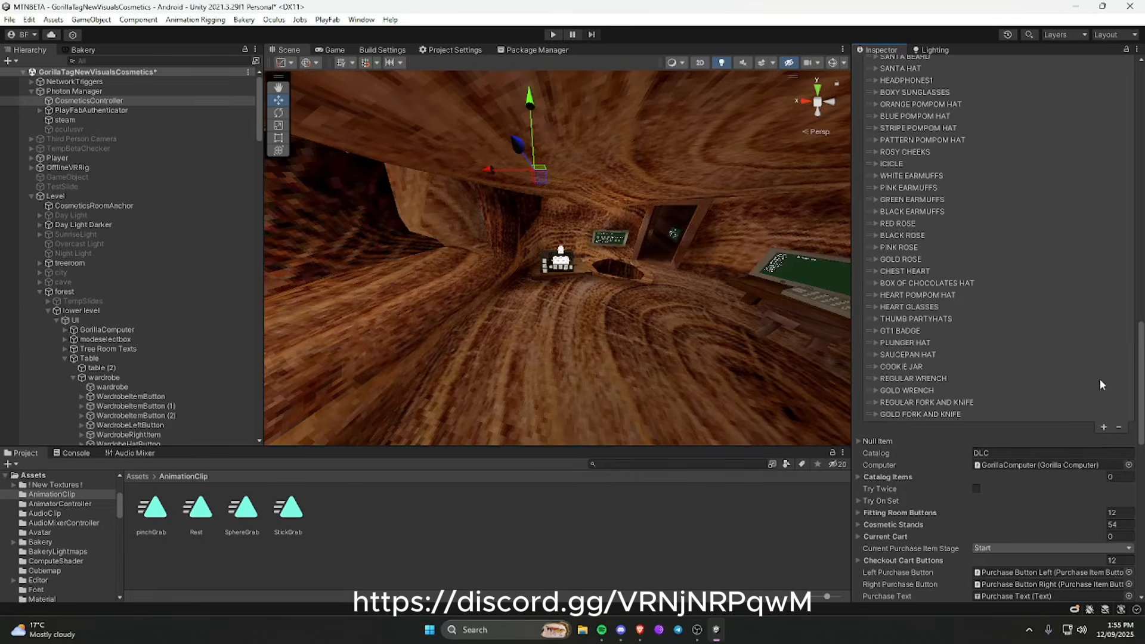
click(1107, 426)
click(1085, 417)
click(1057, 418)
click(1021, 427)
right_drag(680, 326, 637, 331)
key(w)
key(s)
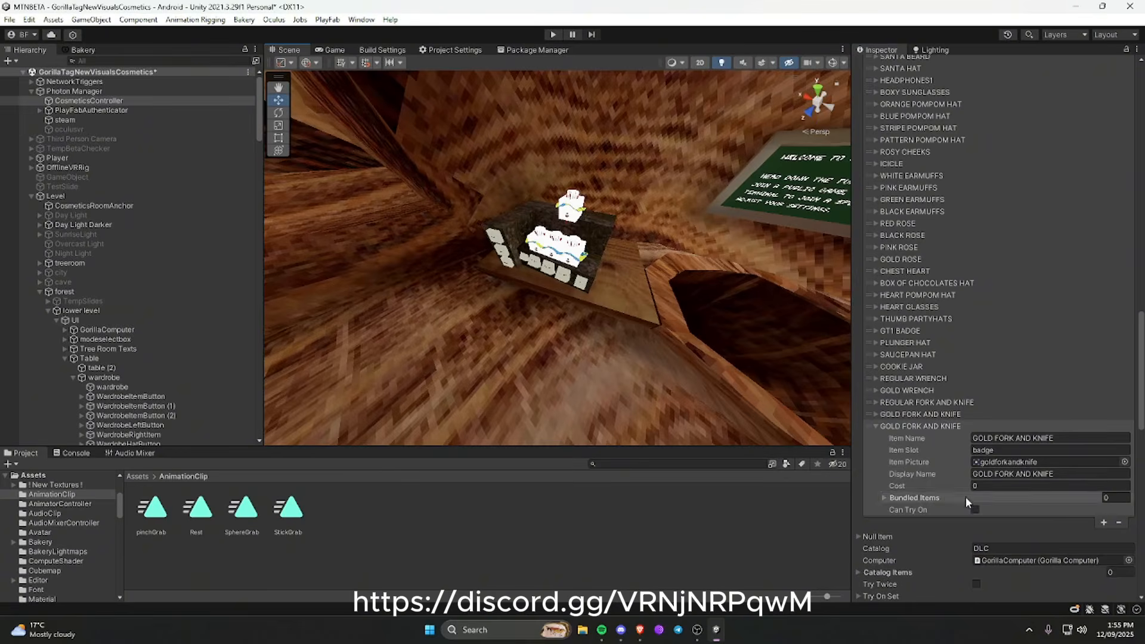
click(976, 510)
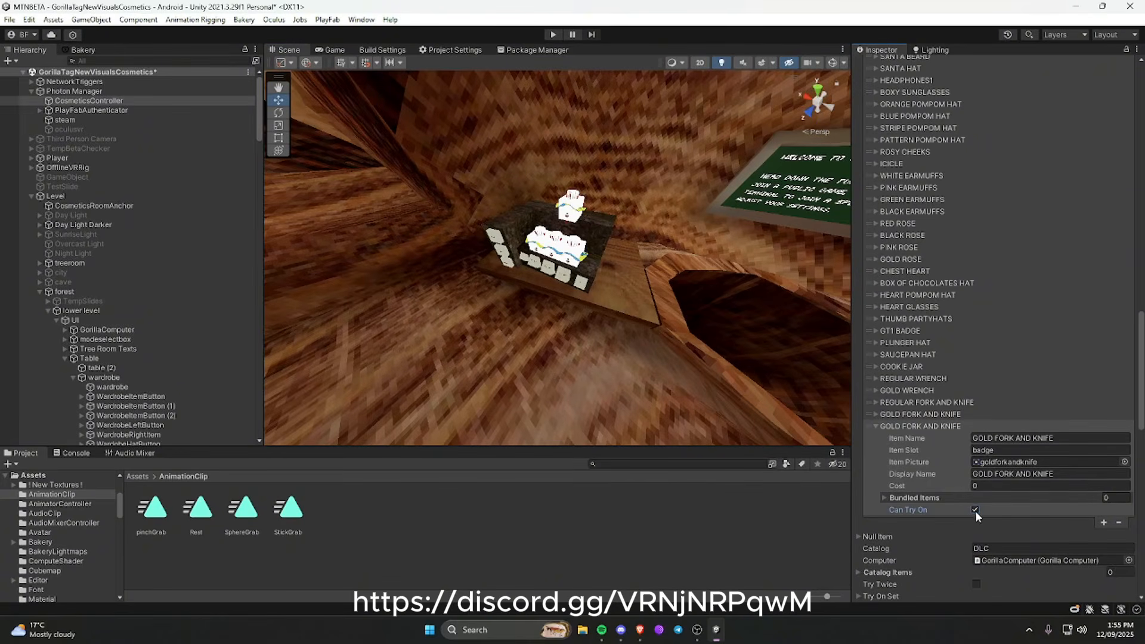
click(975, 510)
Step: Set the new entry's item name and display name to TESTCUBE, its item slot to hat, and its picture to None
click(1011, 474)
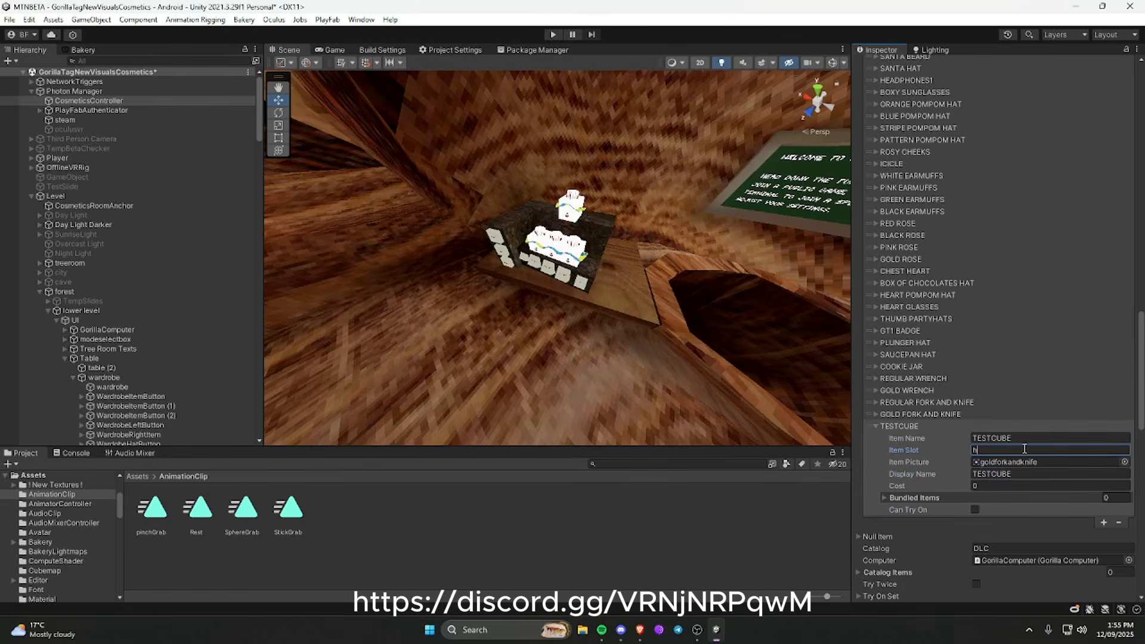
click(1125, 463)
text(awda)
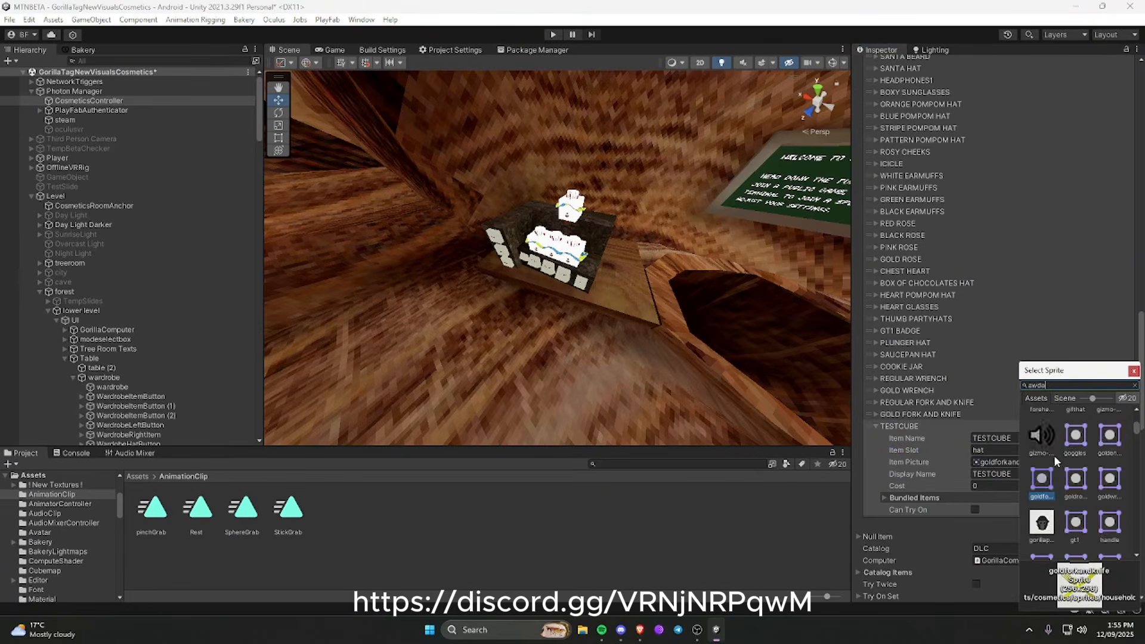
double_click(1043, 441)
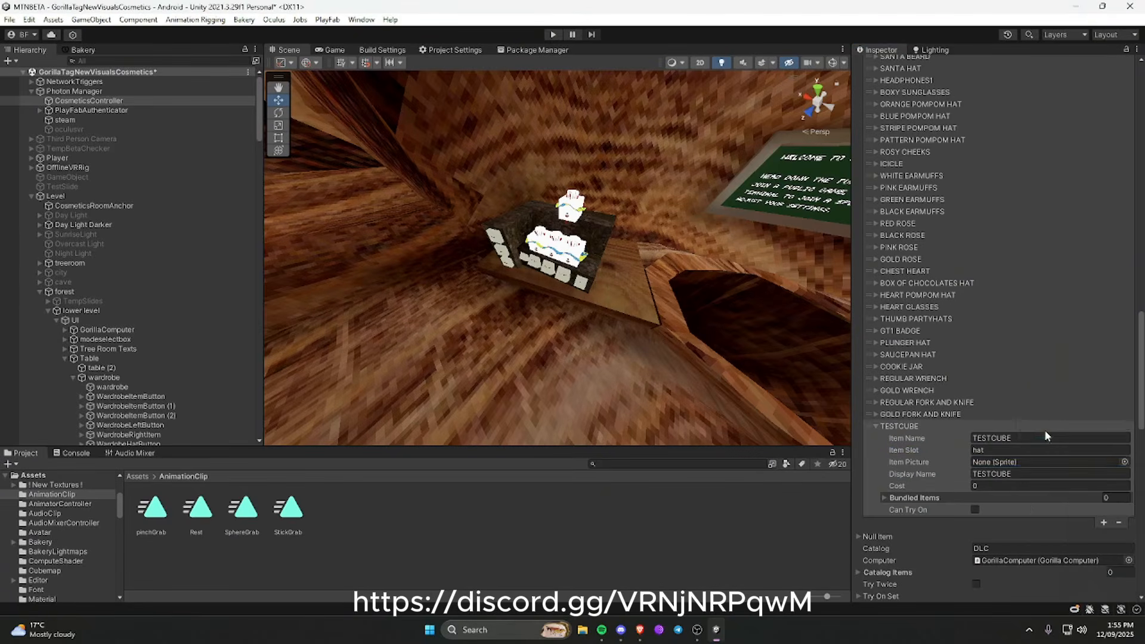
Step: Assign the Active sprite as the TESTCUBE entry's item picture
click(1125, 463)
double_click(1110, 425)
alt+drag(656, 238, 823, 298)
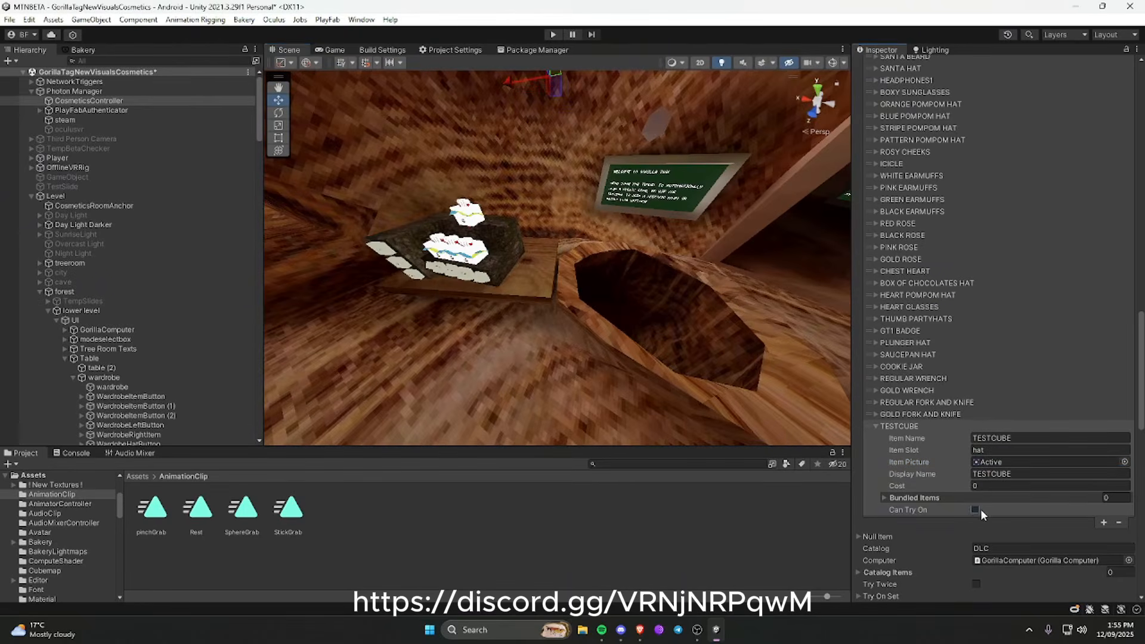
right_drag(838, 334, 760, 364)
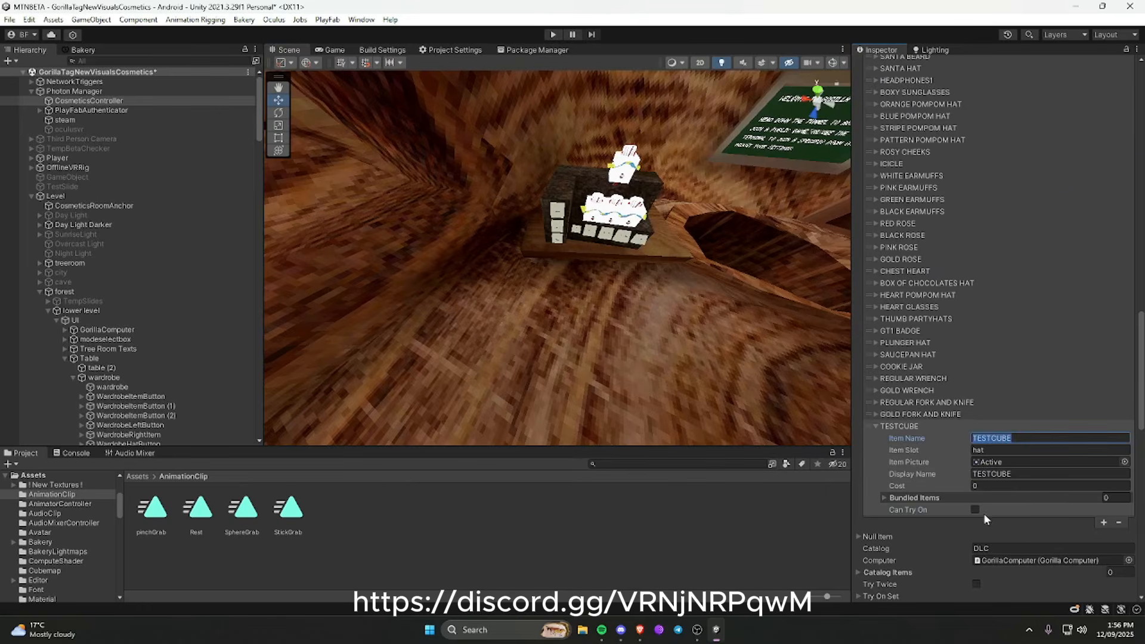
click(953, 510)
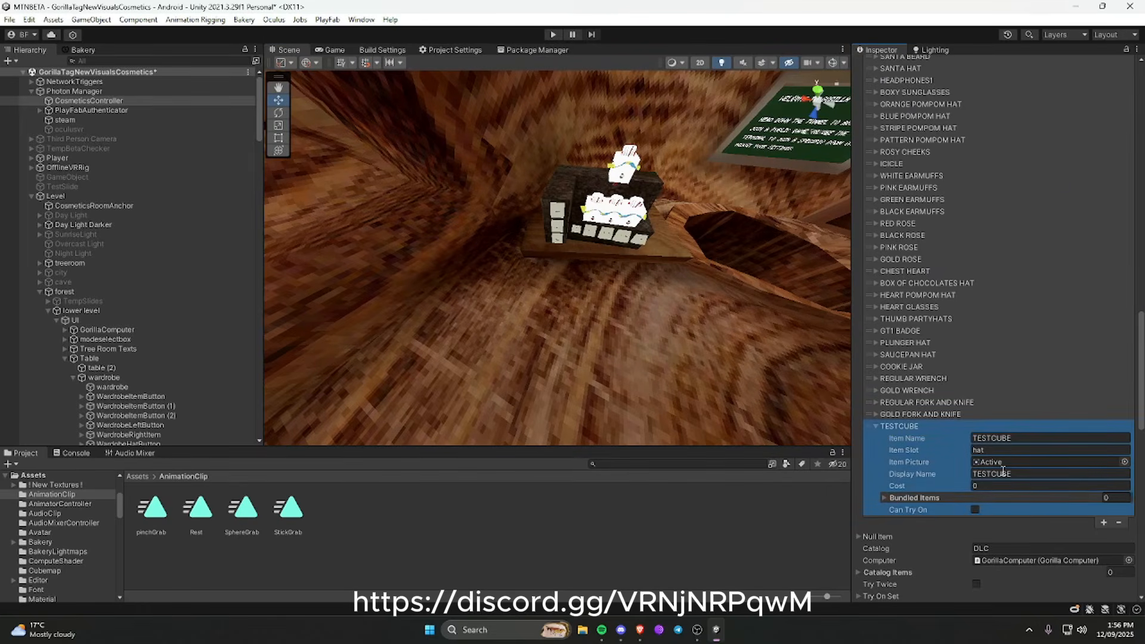
Step: Collapse the TESTCUBE cosmetics entry, select the offline rig's gorilla in the scene, and expand its rig down to the body
scroll(927, 452, down, 2)
click(912, 394)
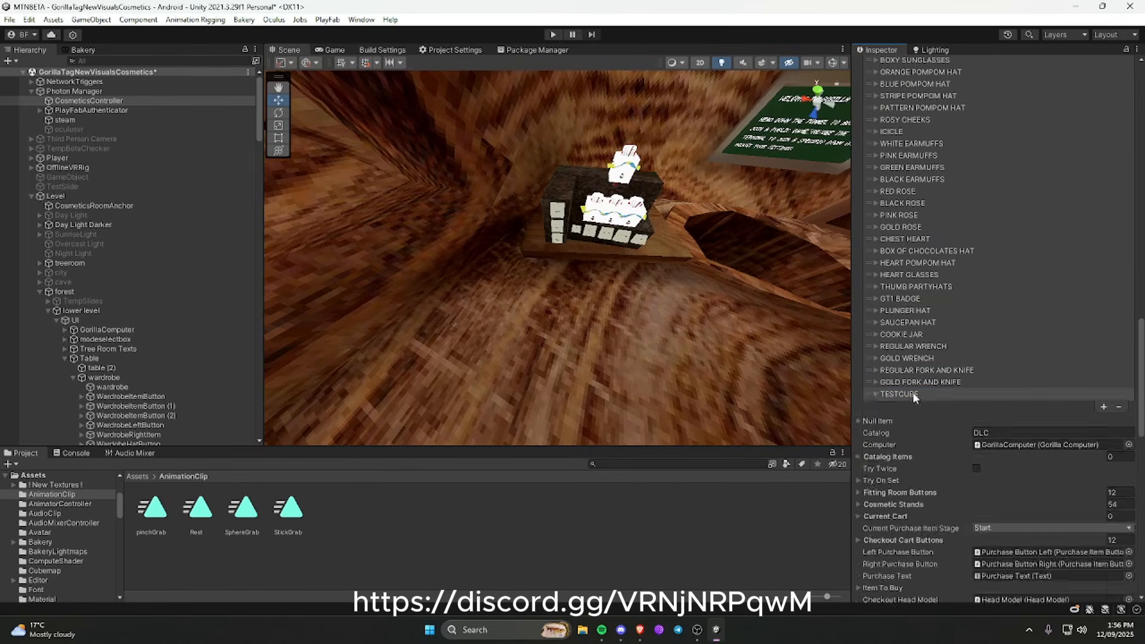
right_drag(577, 311, 615, 295)
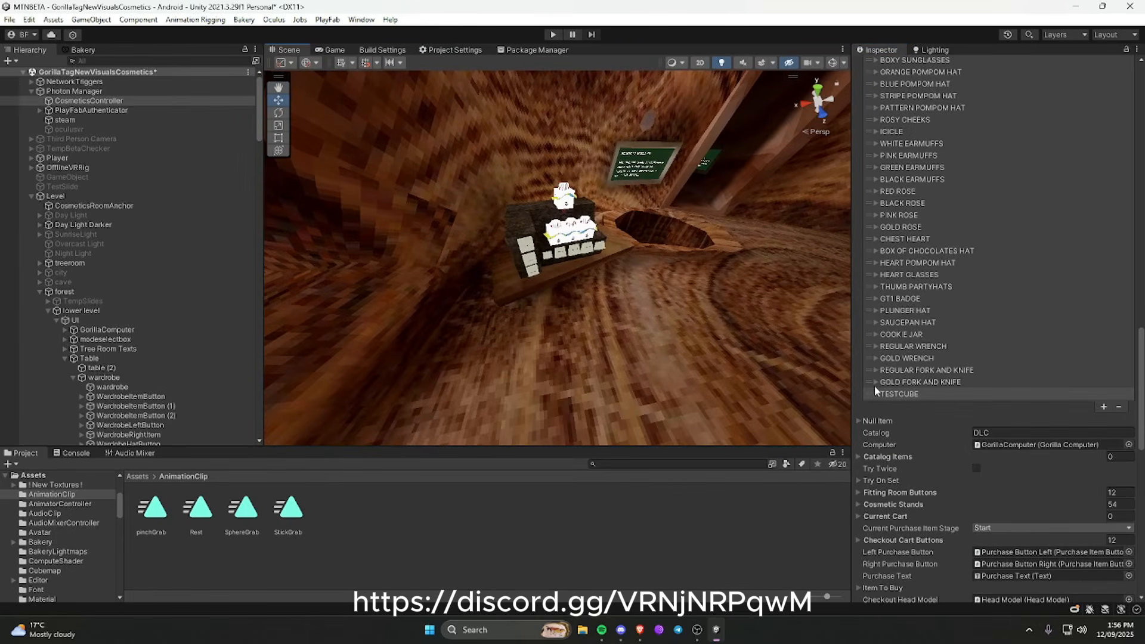
right_drag(686, 352, 376, 435)
key(w)
click(570, 327)
key(s)
right_drag(570, 328, 334, 216)
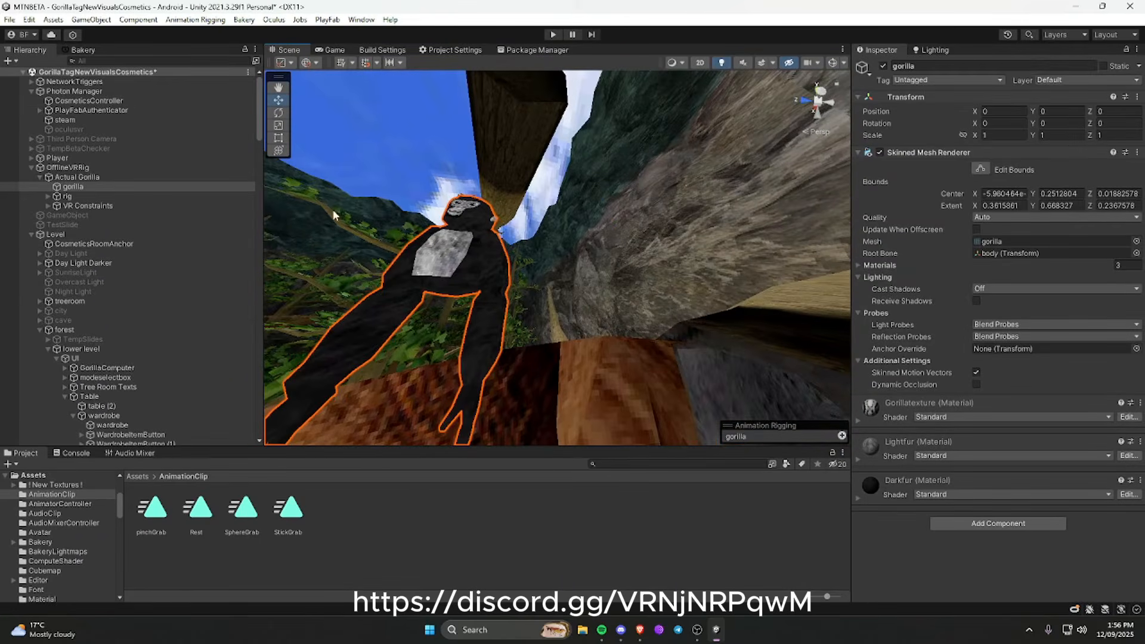
click(48, 197)
click(57, 215)
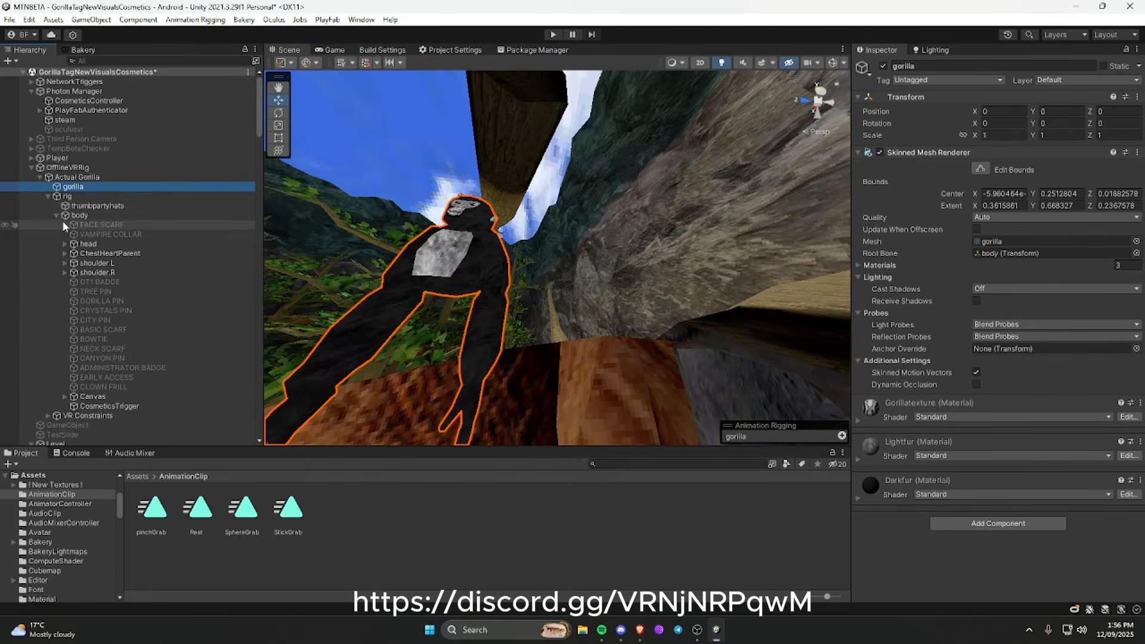
Step: Examine the hand cosmetics under the right arm's palm.01.R bone, and collapse shoulder.R again
click(65, 272)
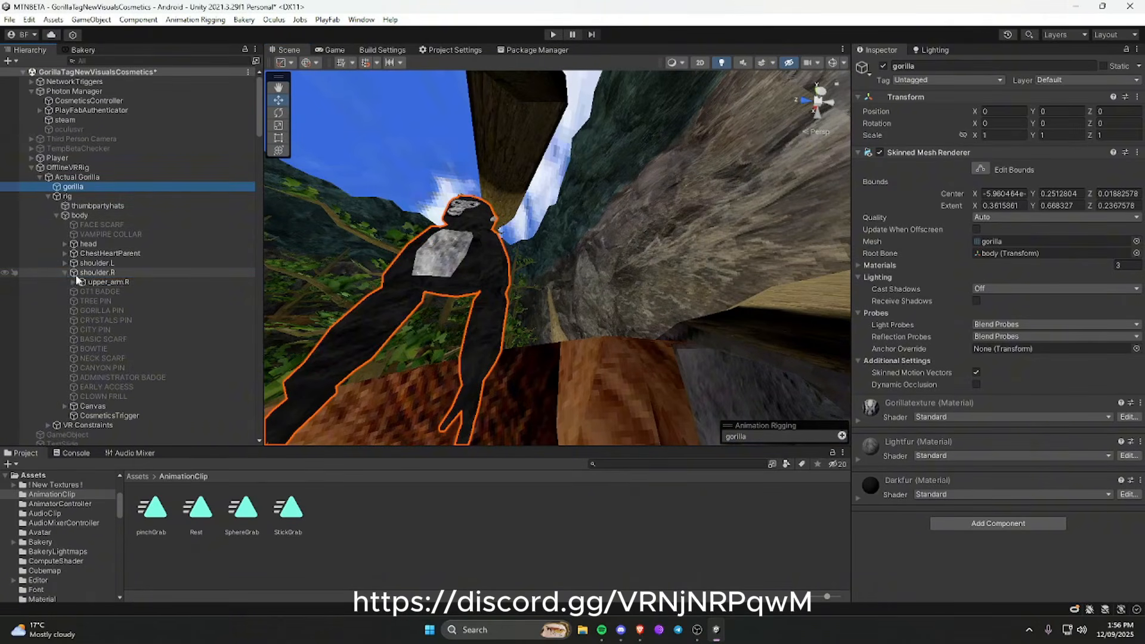
click(75, 272)
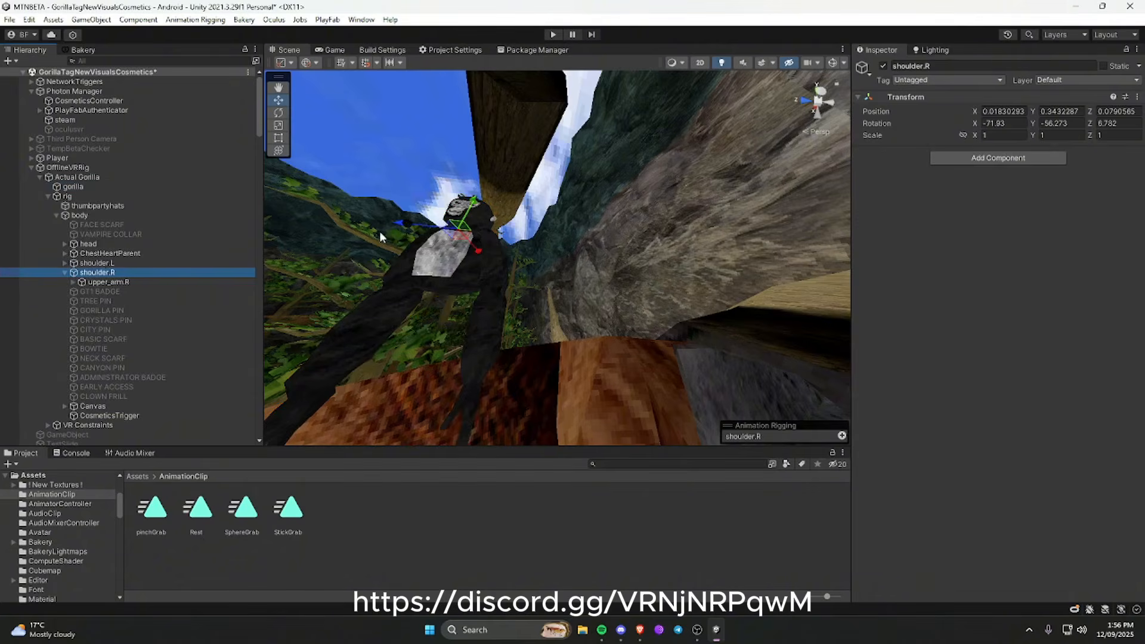
right_drag(368, 236, 325, 250)
click(71, 281)
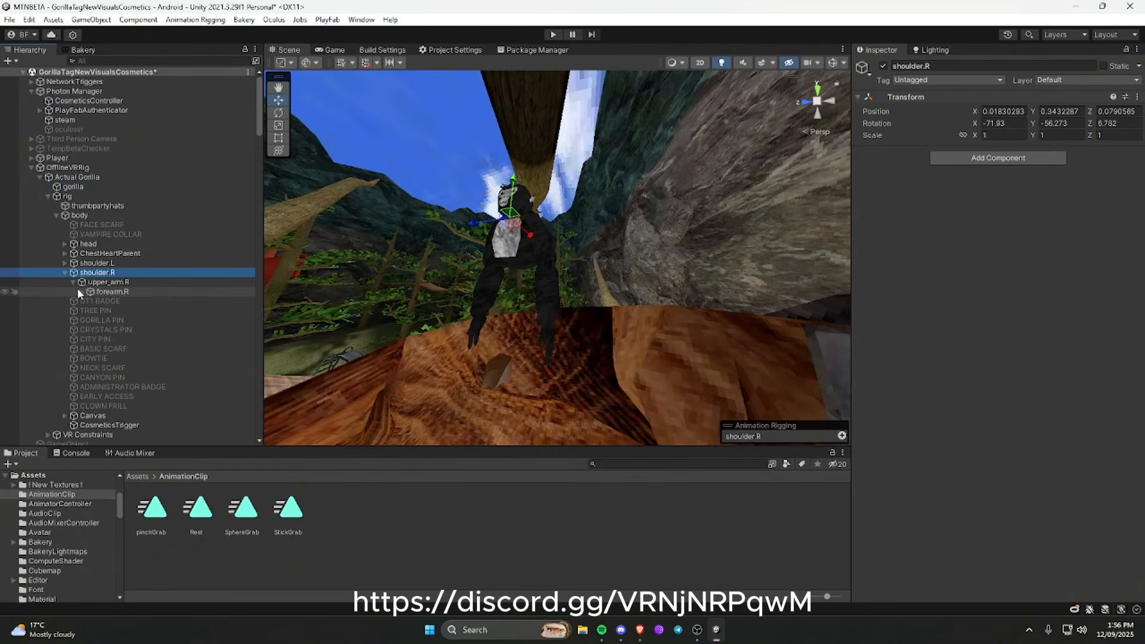
click(99, 279)
click(81, 291)
click(90, 301)
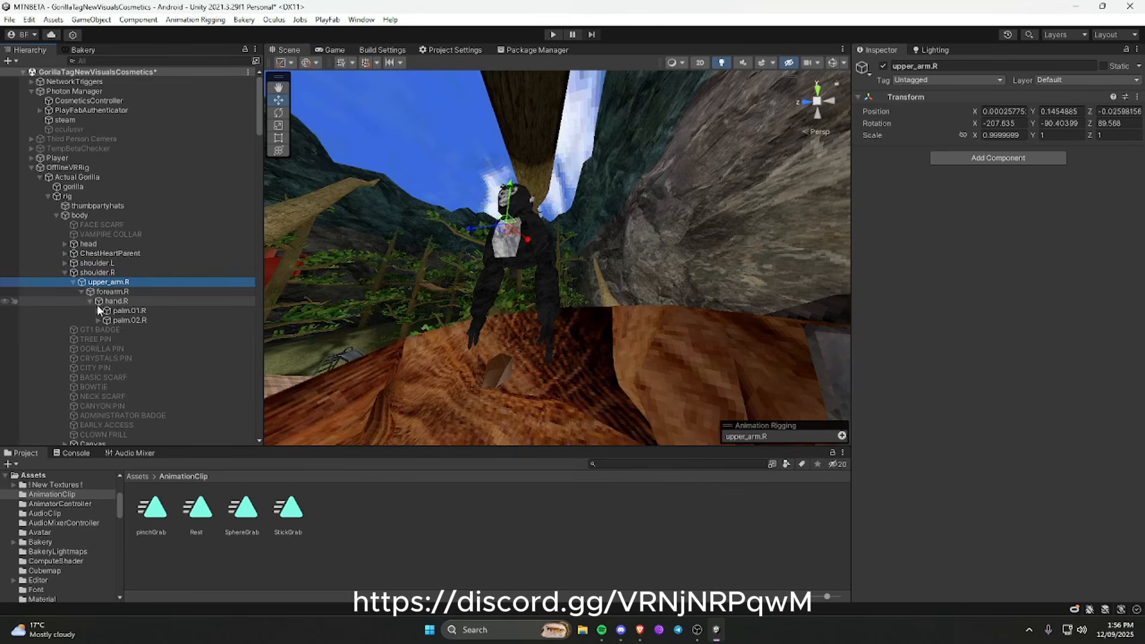
click(103, 310)
click(99, 311)
scroll(134, 257, down, 4)
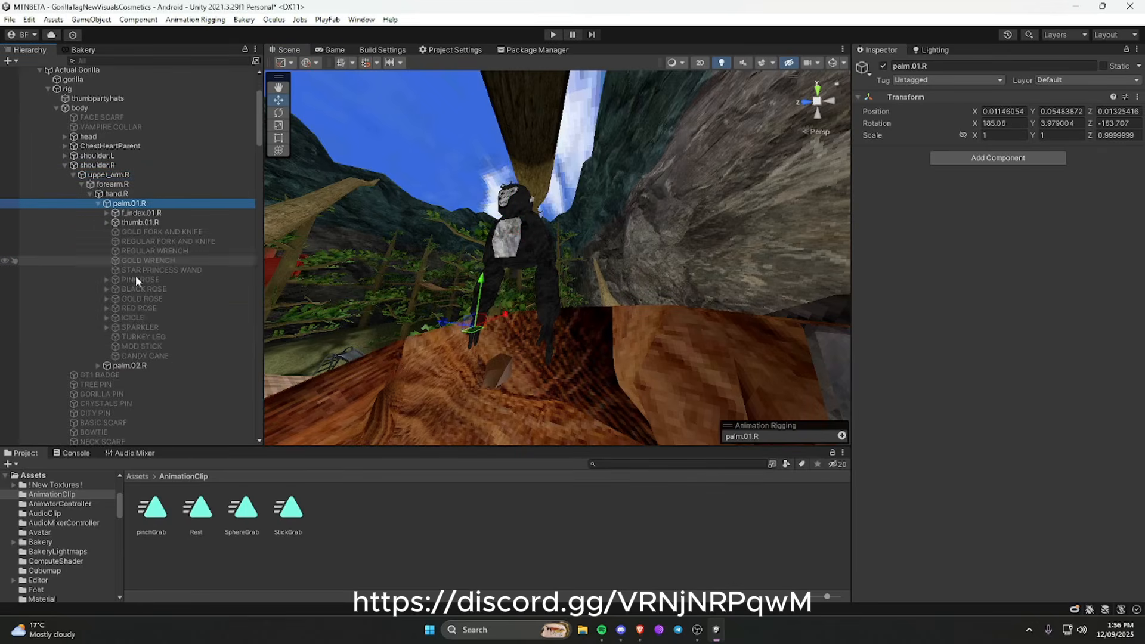
click(65, 165)
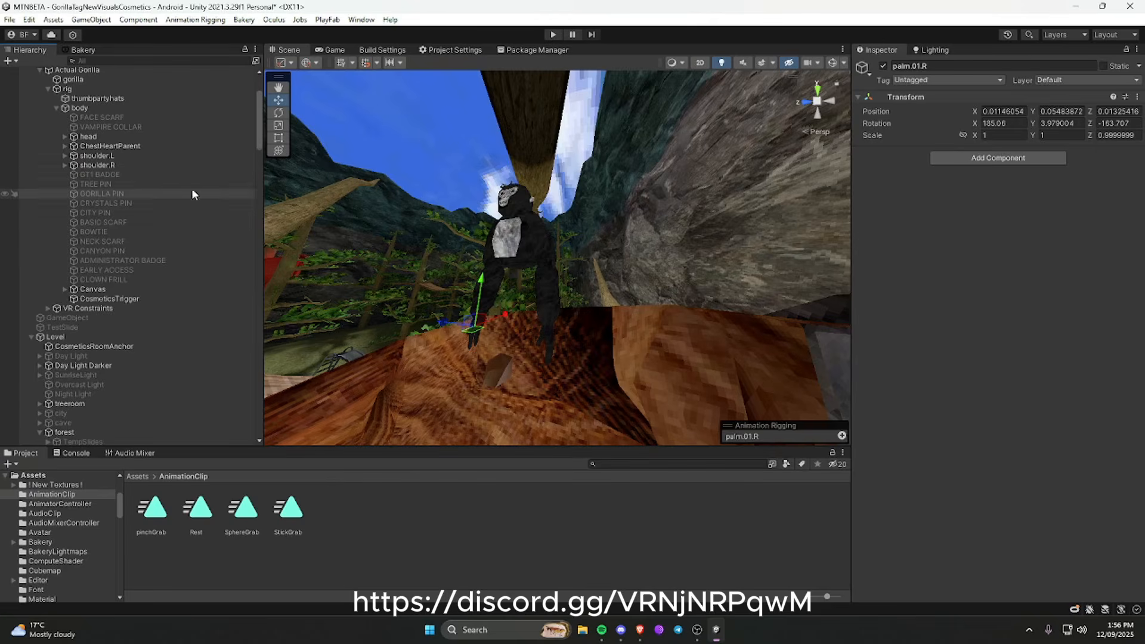
Step: Paste TESTCUBE as a child of the offline rig's head and move it onto the head at about Y -0.038, Z -0.007
click(65, 137)
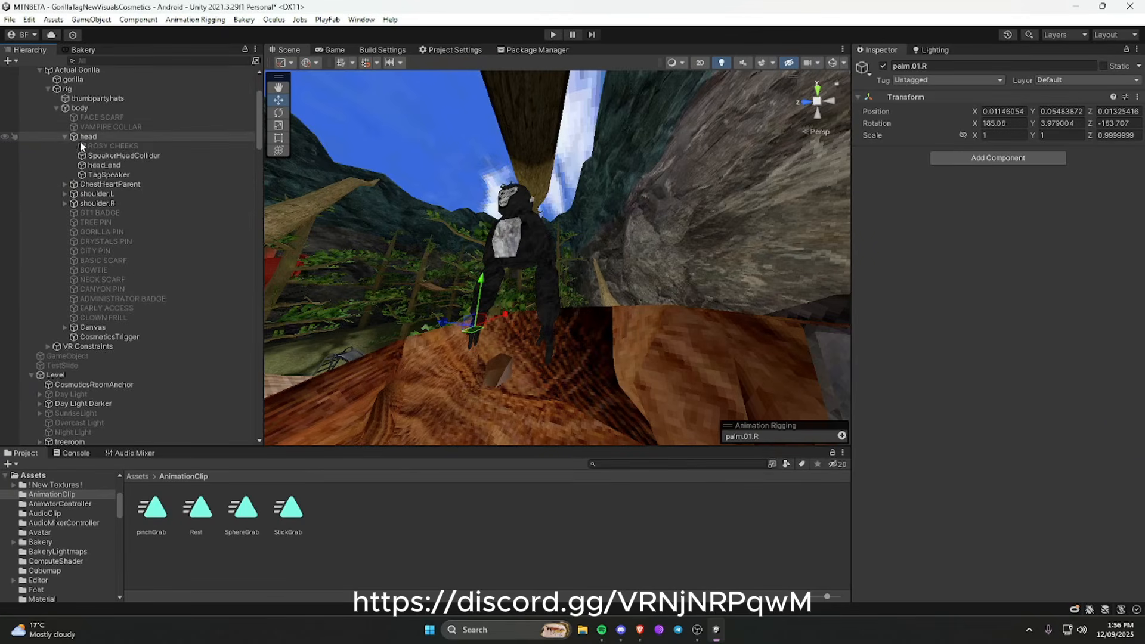
right_click(94, 135)
click(140, 181)
right_drag(466, 230, 615, 219)
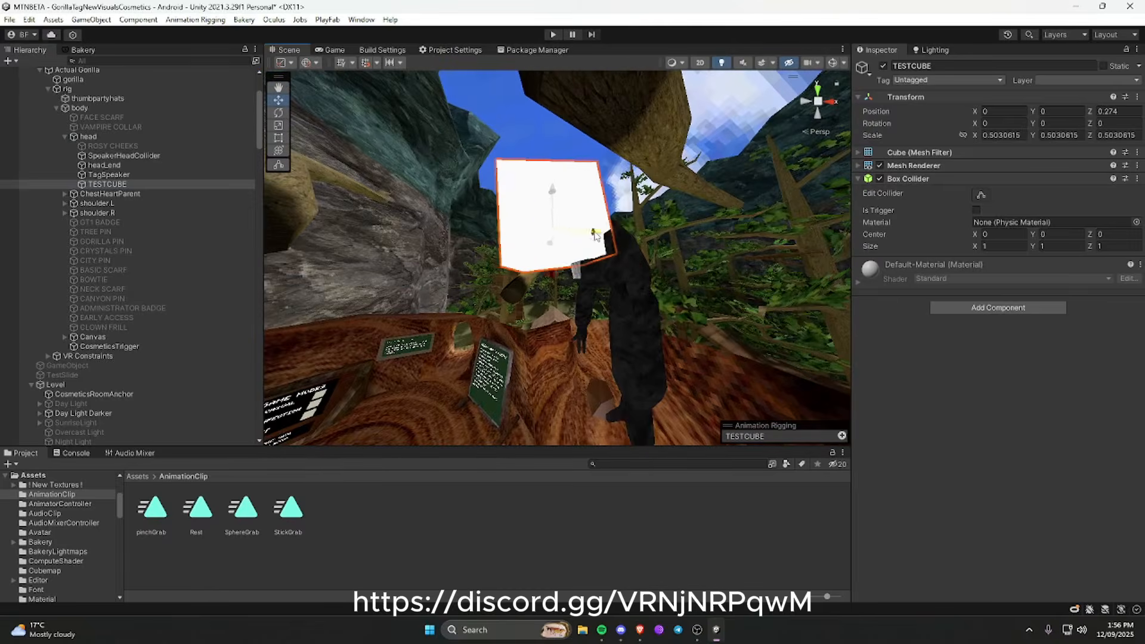
drag(596, 231, 630, 237)
right_drag(634, 253, 572, 247)
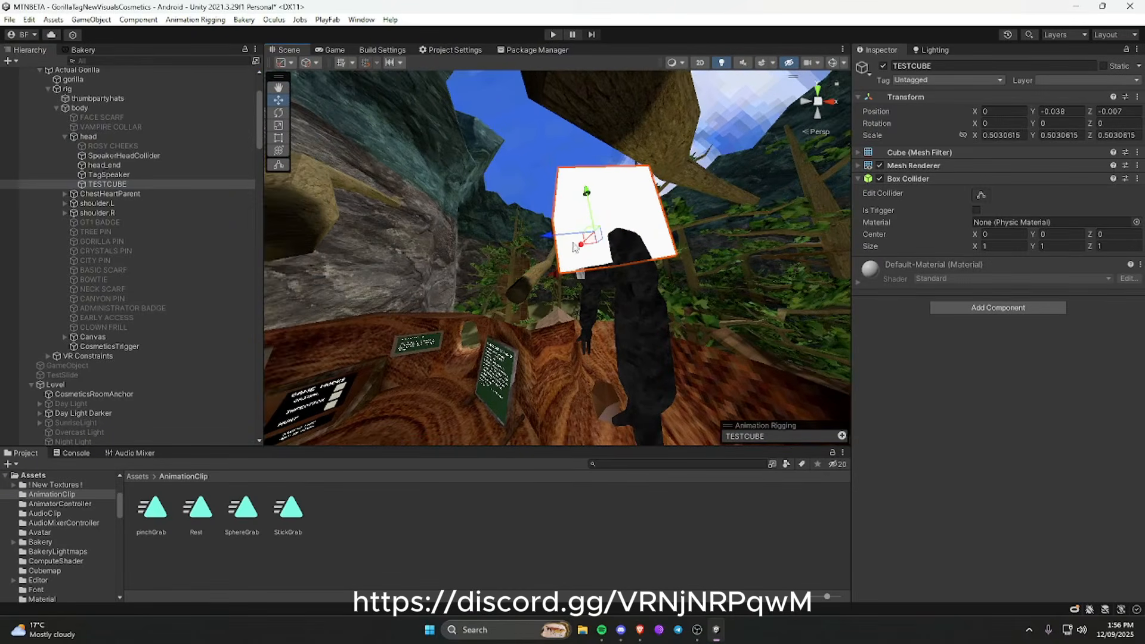
Step: Remove the Box Collider component from the offline rig's TESTCUBE and copy the object
right_click(914, 178)
click(942, 200)
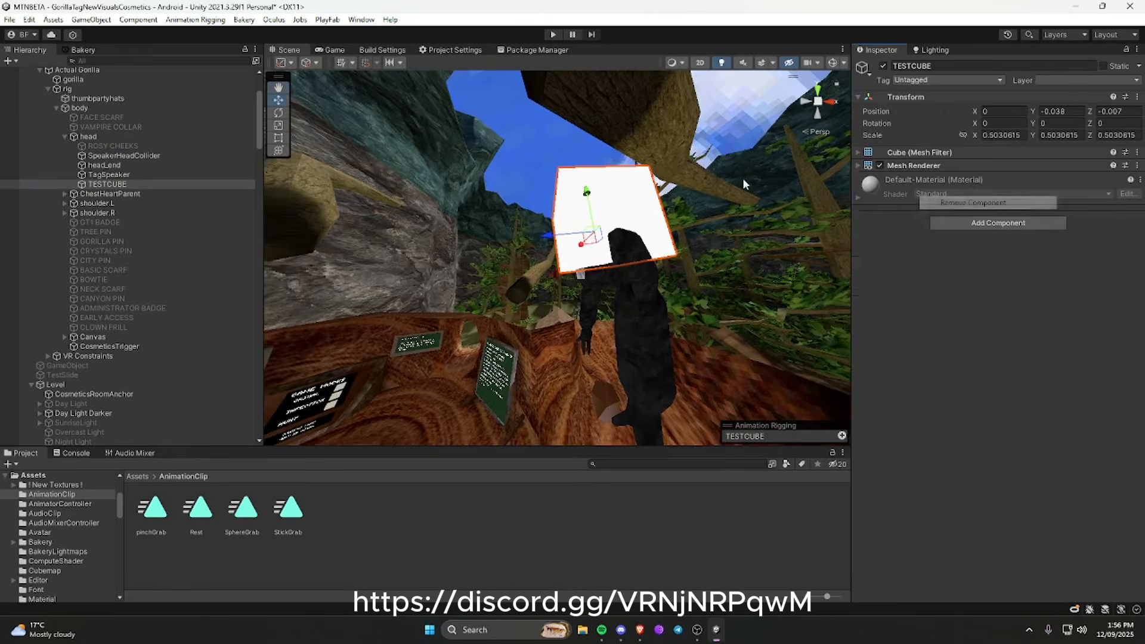
right_drag(772, 181, 692, 179)
right_click(163, 185)
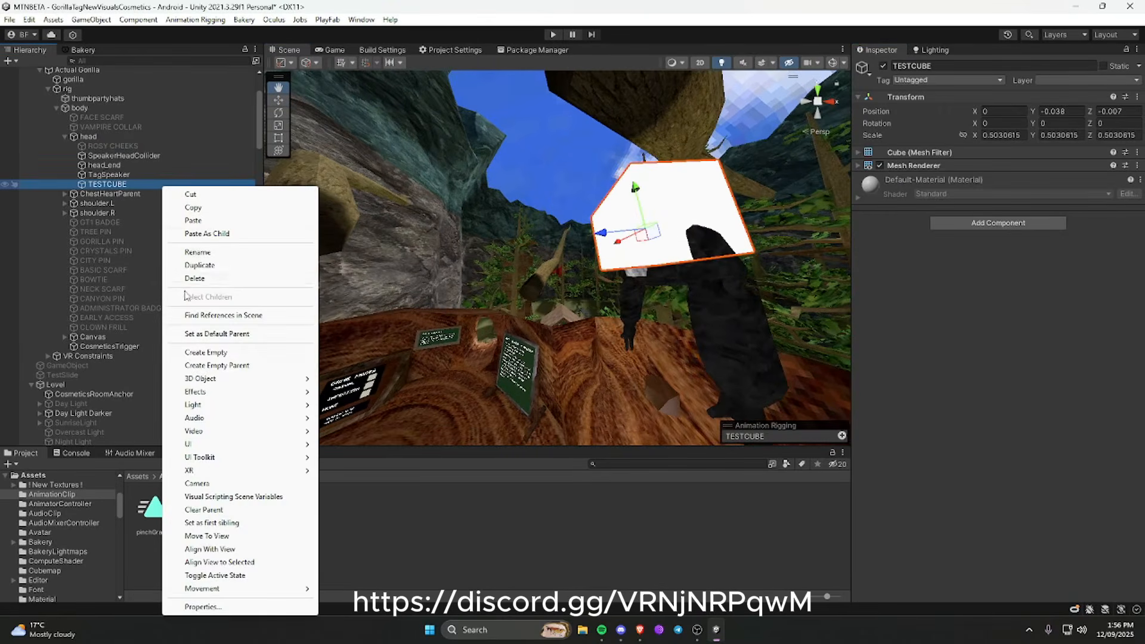
click(211, 211)
right_drag(440, 264, 529, 614)
key(w)
key(w)
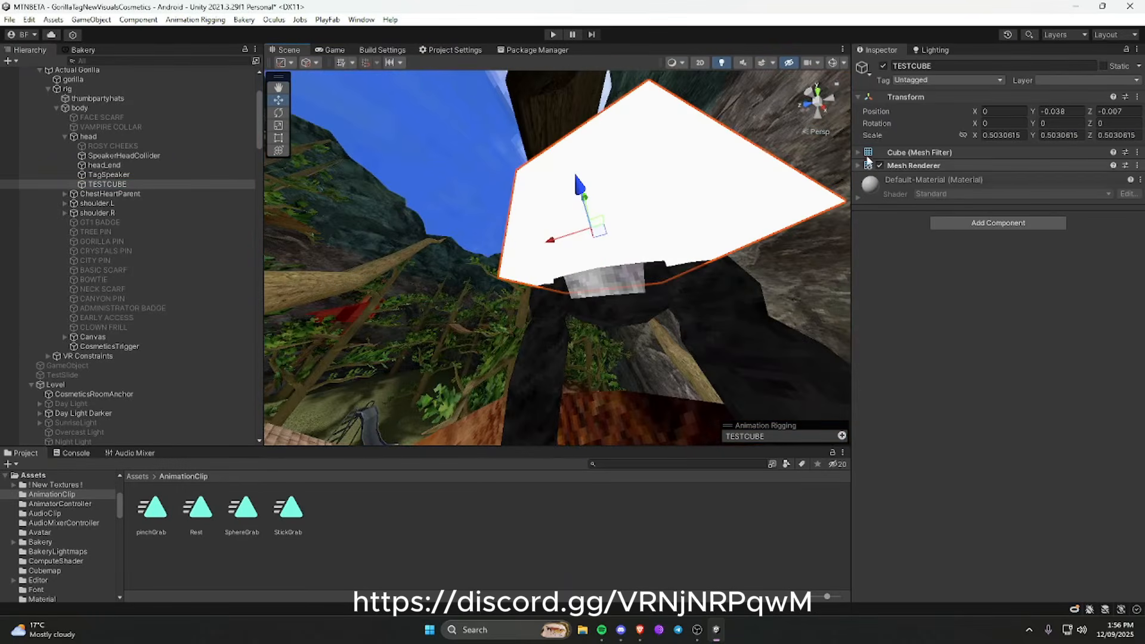
Step: Deactivate the offline rig's TESTCUBE and copy the deactivated object
click(883, 65)
click(122, 184)
right_click(122, 182)
click(169, 203)
Step: Add the head's TESTCUBE object to the Cosmetics list of Actual Gorilla's VR Rig script
scroll(143, 220, up, 3)
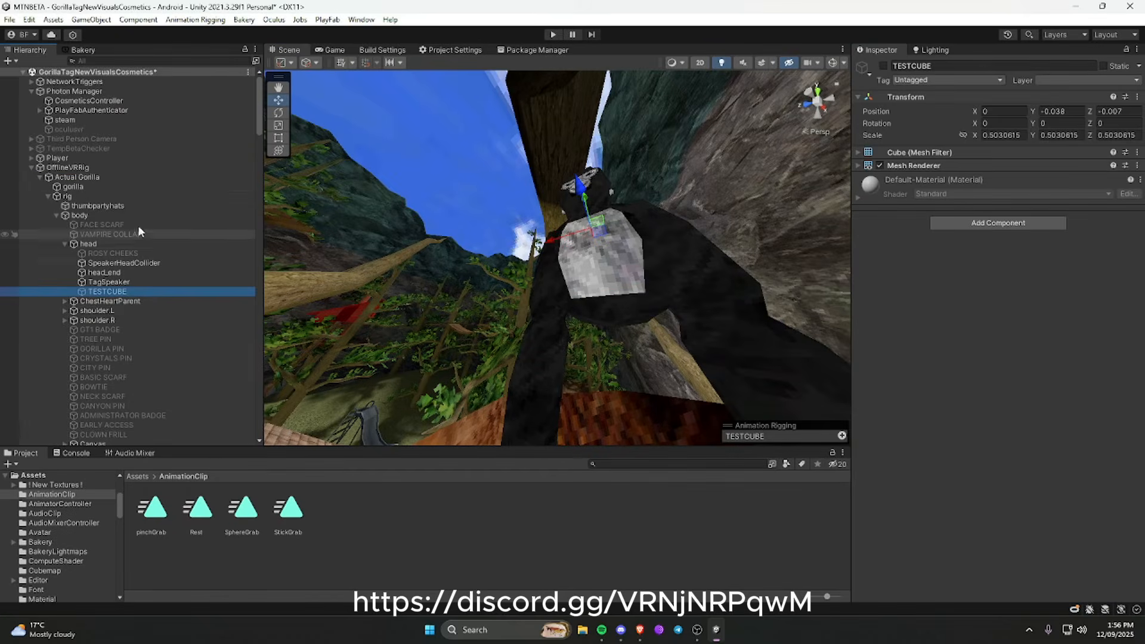
click(75, 177)
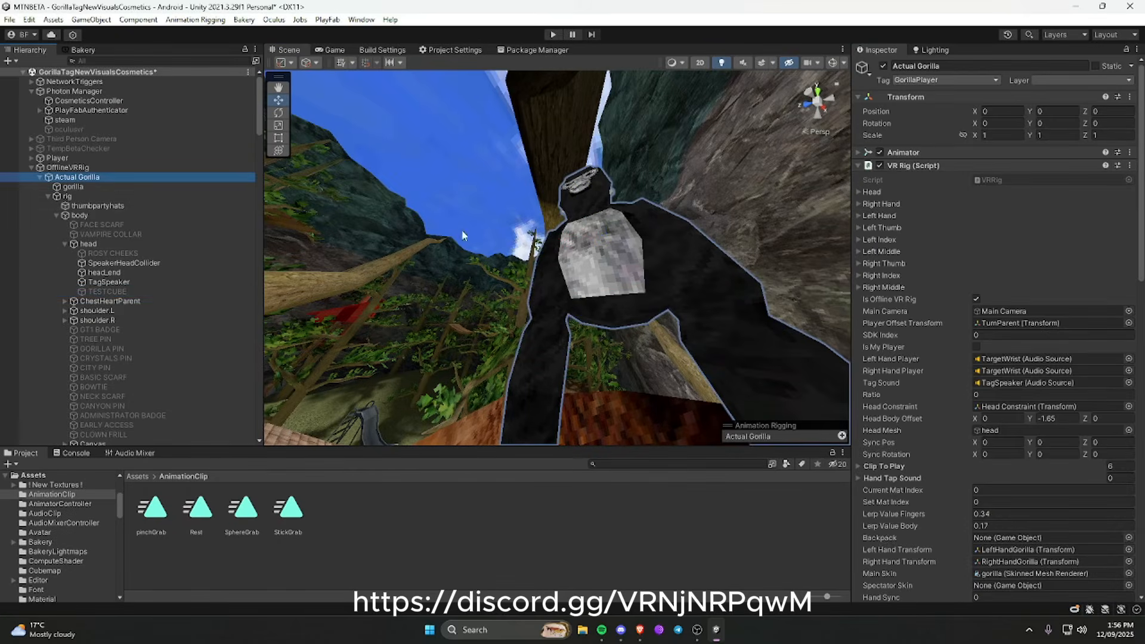
scroll(990, 248, down, 10)
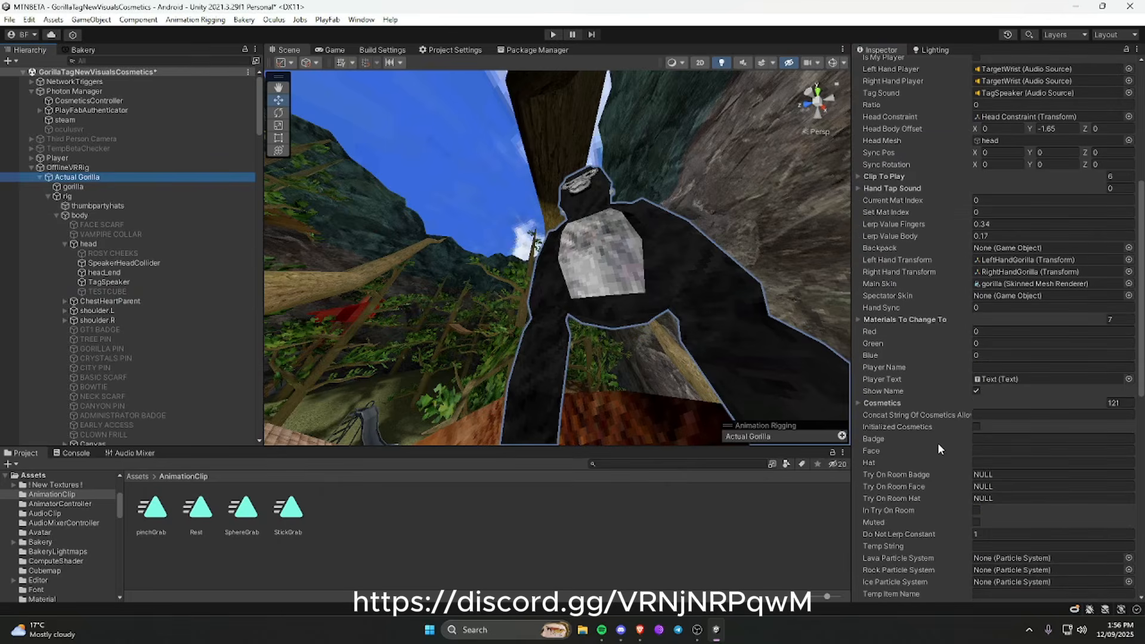
click(872, 404)
drag(113, 292, 914, 402)
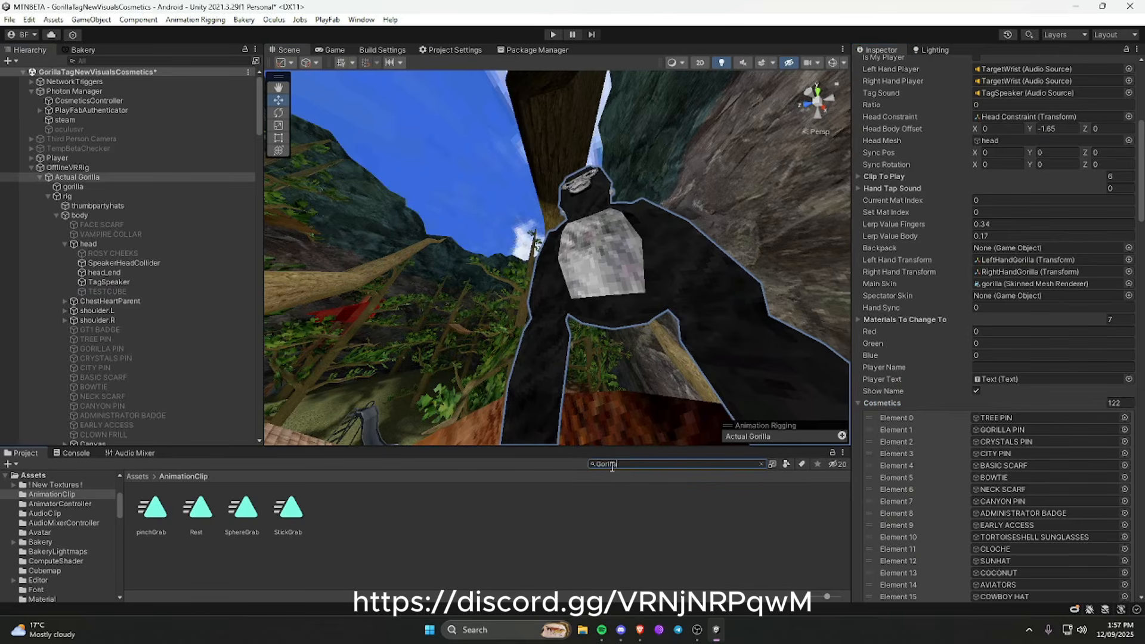
Step: Find and open the Gorilla Player Actual prefab in the project assets and paste TESTCUBE as a child of its head
click(612, 467)
text(Gorilla Player Actu)
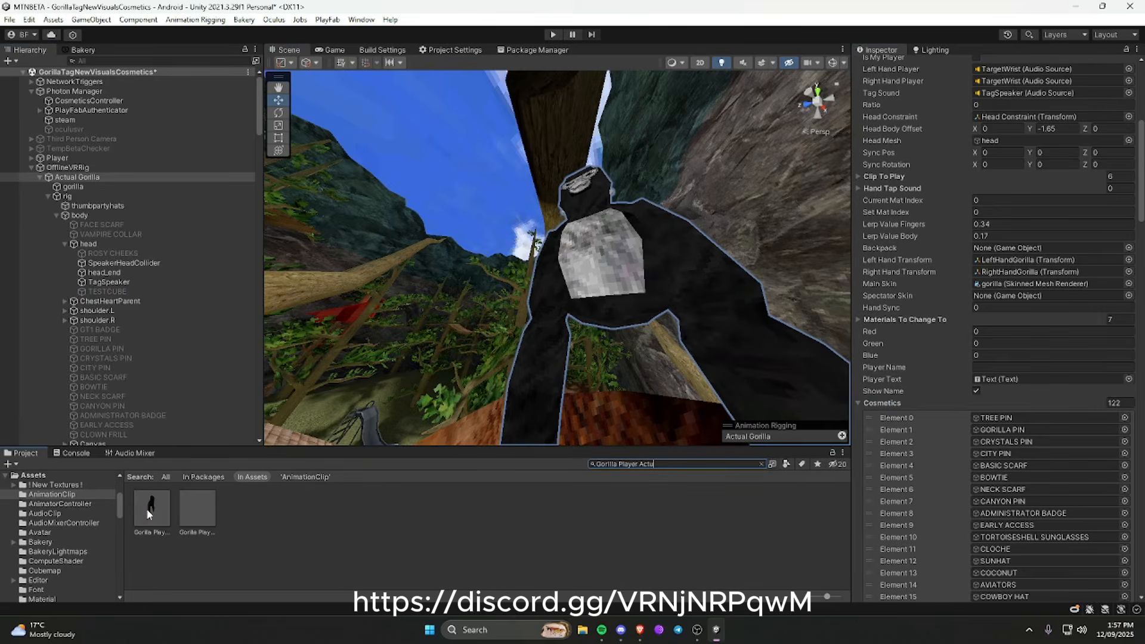
double_click(151, 510)
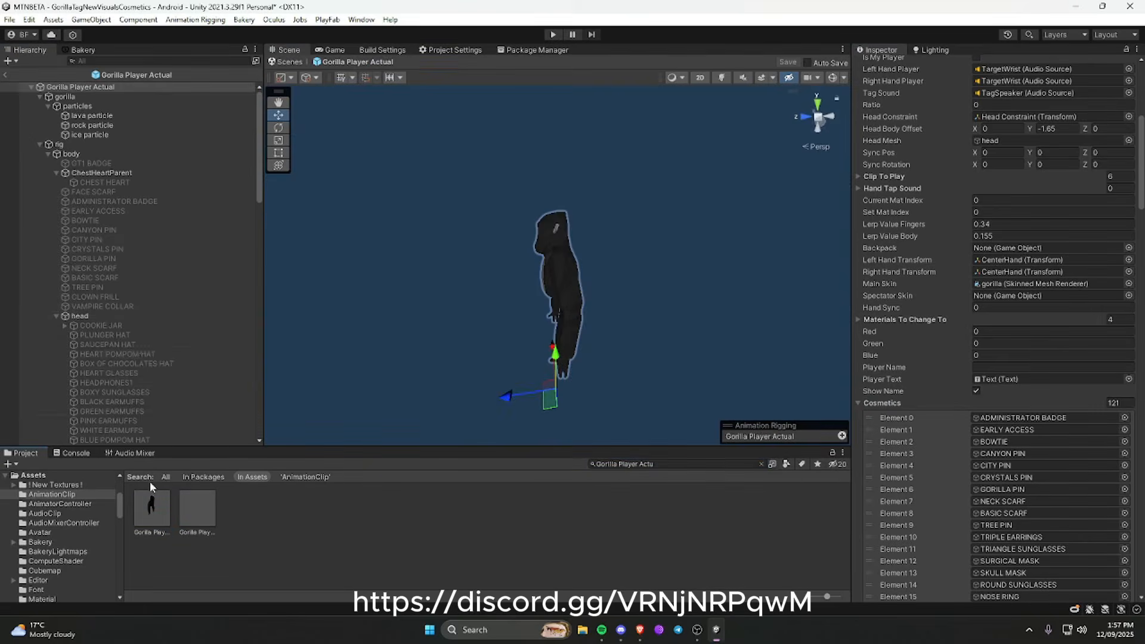
click(103, 314)
right_click(104, 314)
click(133, 234)
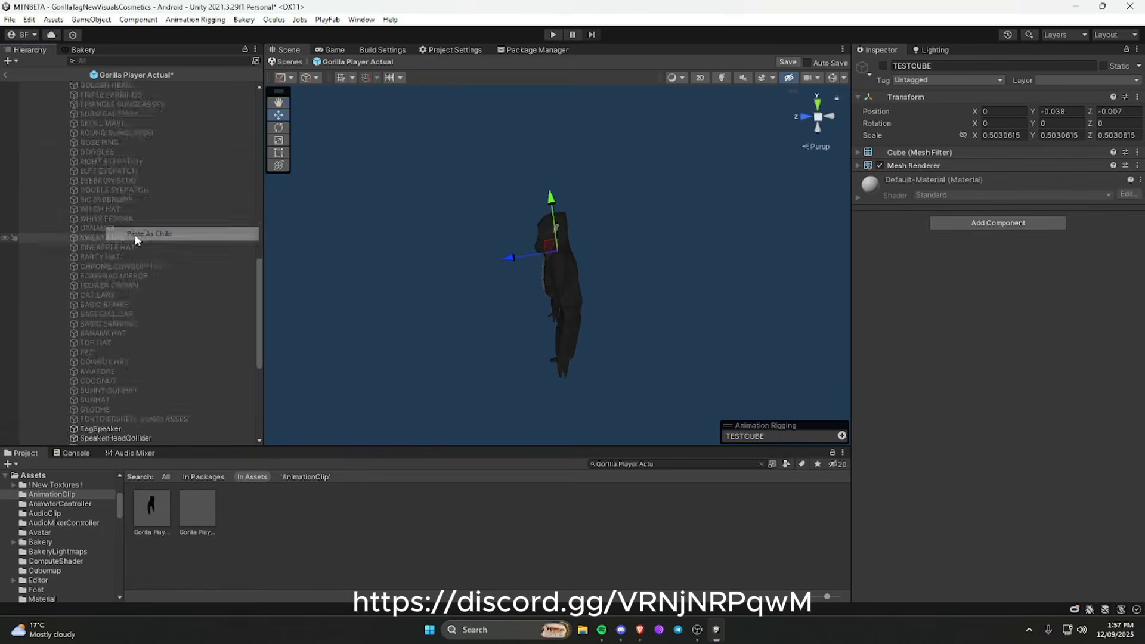
Step: Add TESTCUBE to the Cosmetics list in the VR Rig script on the Gorilla Player Actual root object
scroll(118, 112, up, 10)
click(118, 87)
scroll(186, 266, down, 15)
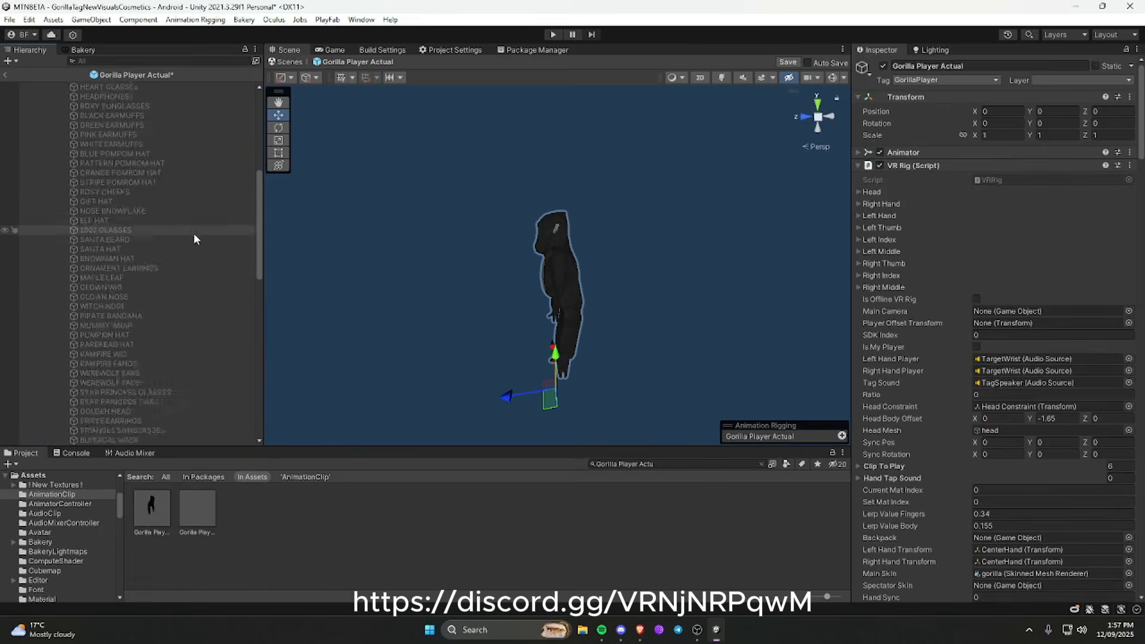
drag(114, 302, 878, 236)
drag(988, 509, 925, 513)
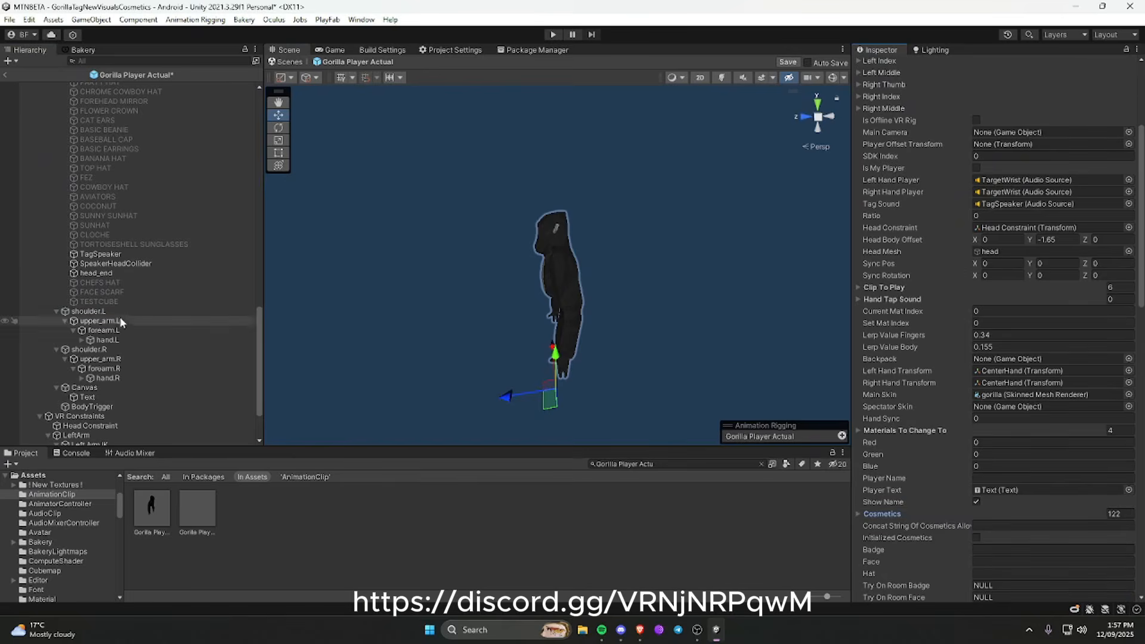
Step: Exit the Gorilla Player Actual prefab and save its changes
click(105, 301)
click(6, 75)
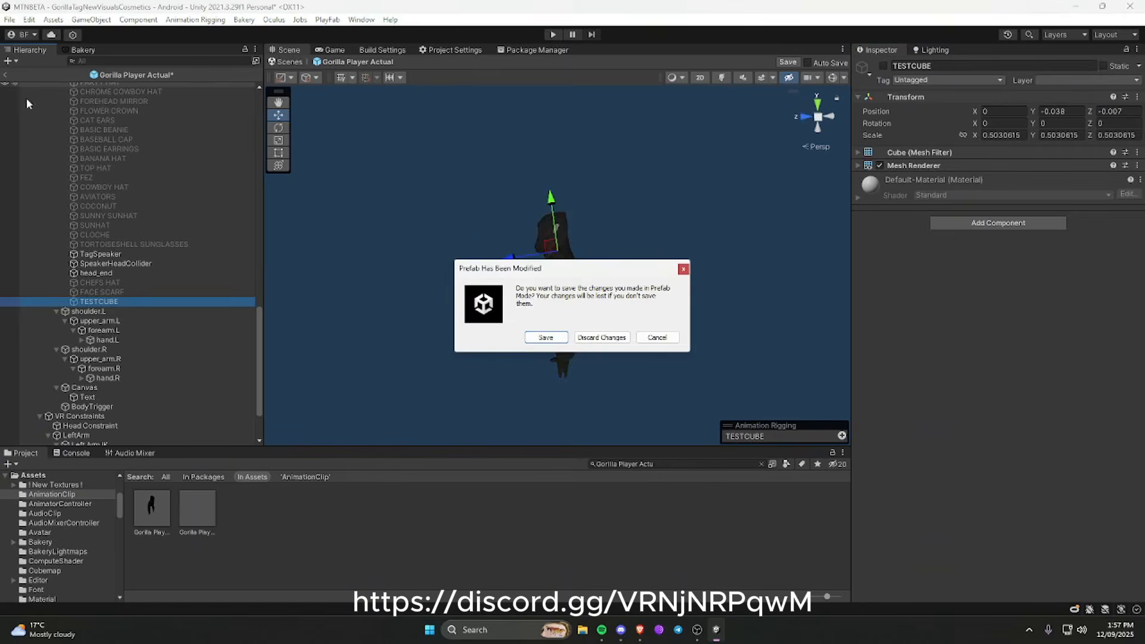
click(543, 334)
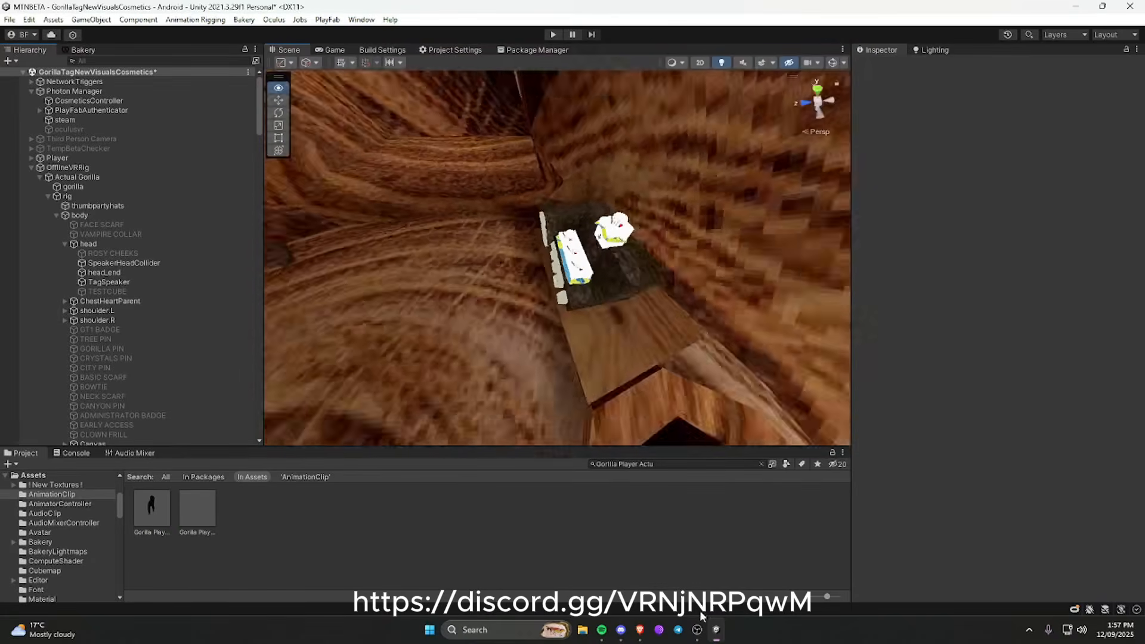
drag(496, 238, 678, 431)
click(618, 495)
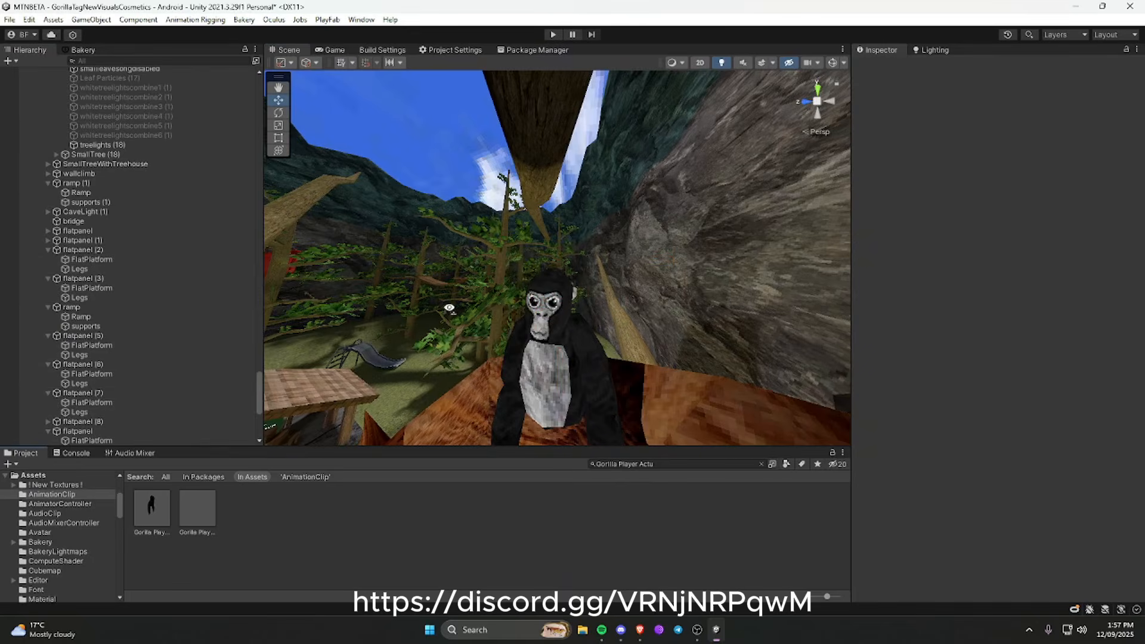
right_drag(438, 296, 375, 478)
Step: Search the project for "Gorilla game Mana", open the GorillaGameManager script in Visual Studio Code, maximize the window and close the output panel
click(641, 465)
text(Gori)
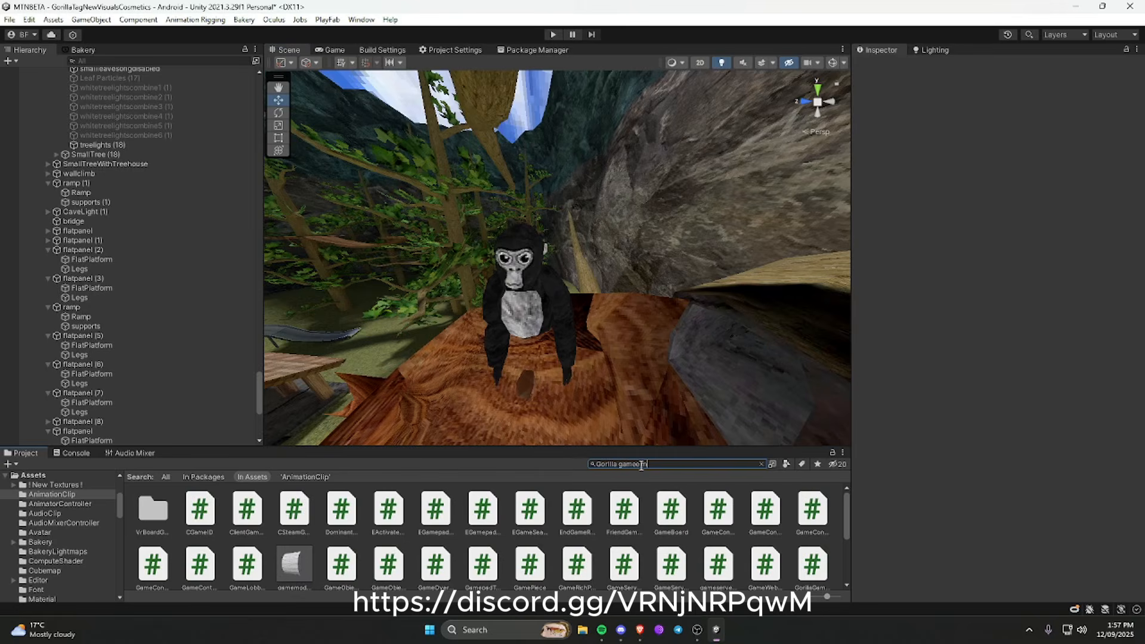
key(BackSpace)
text(na)
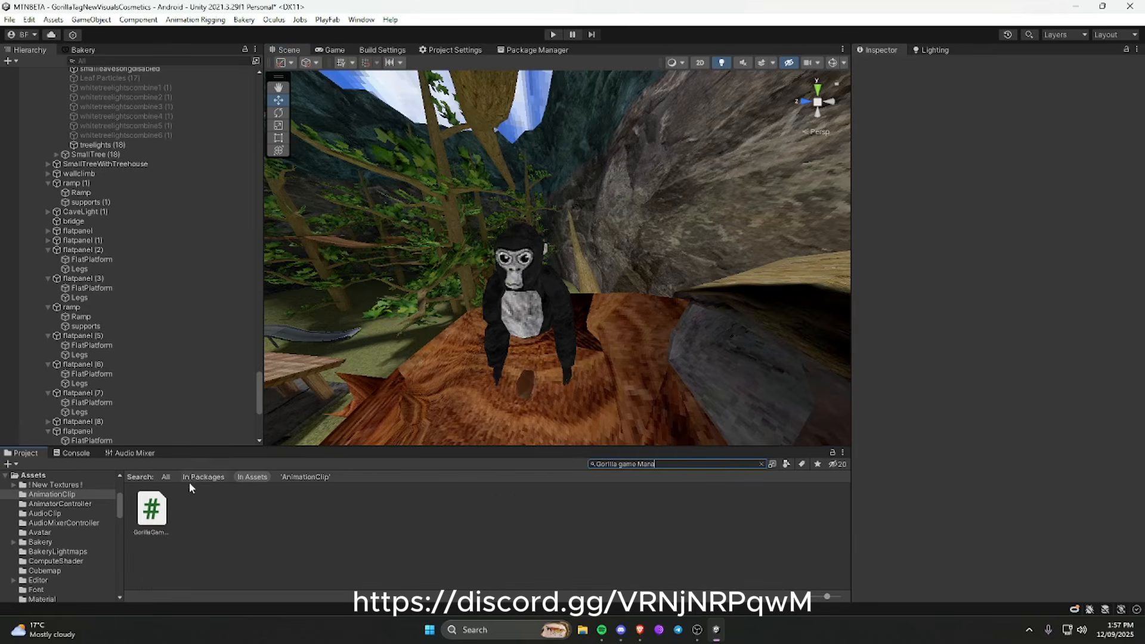
click(159, 518)
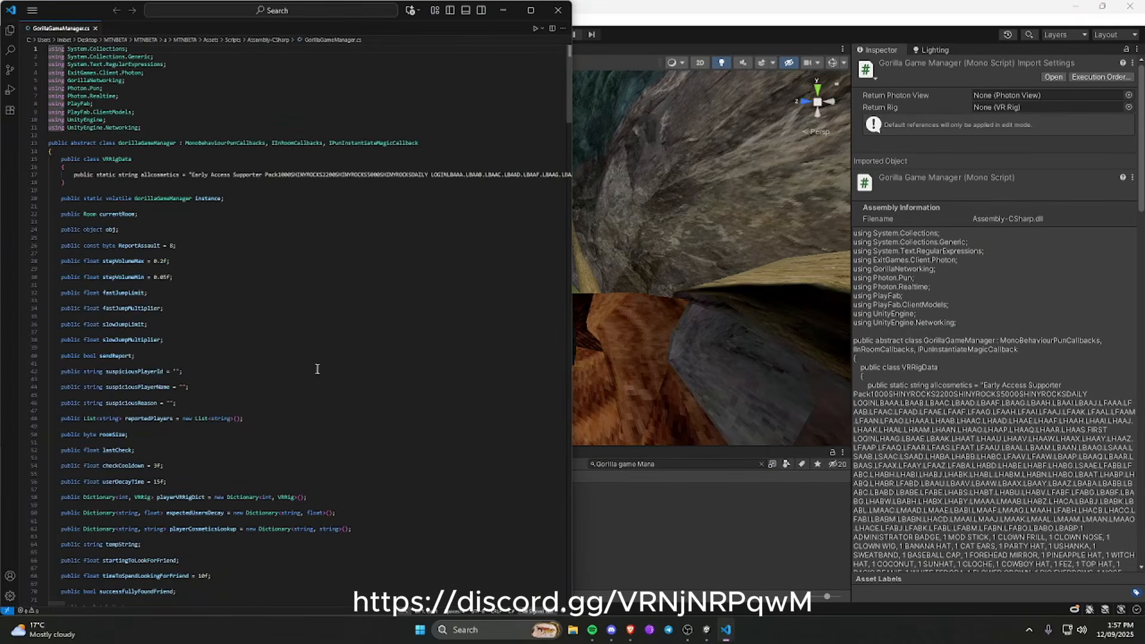
click(530, 11)
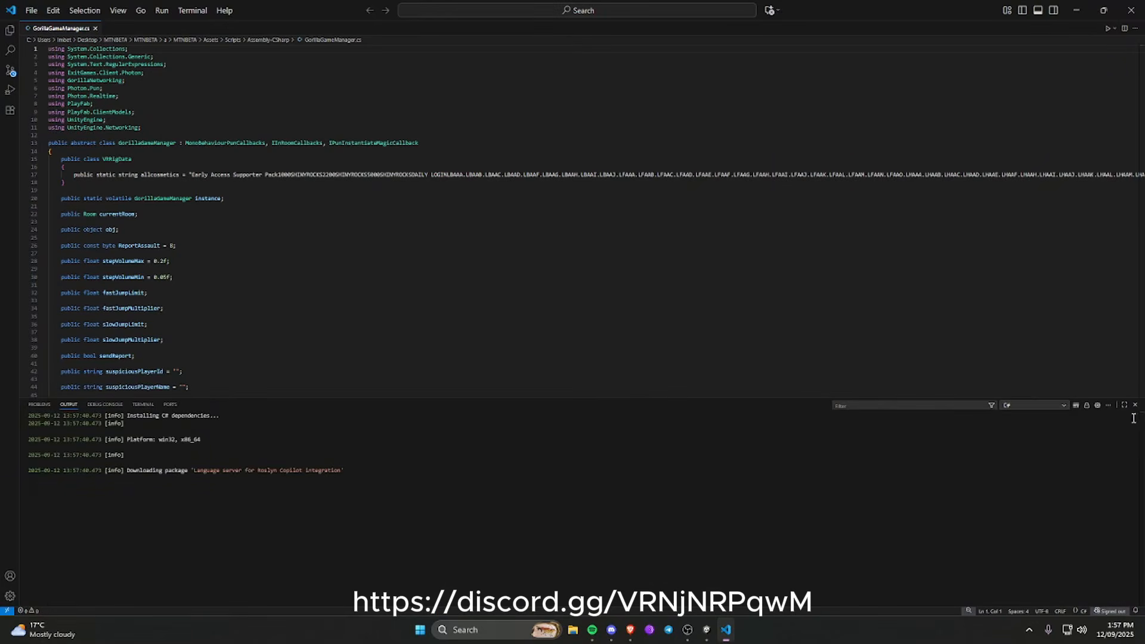
click(1135, 406)
Step: Examine the allcosmetics string on line 17 of GorillaGameManager.cs through to its end
drag(87, 603, 1111, 603)
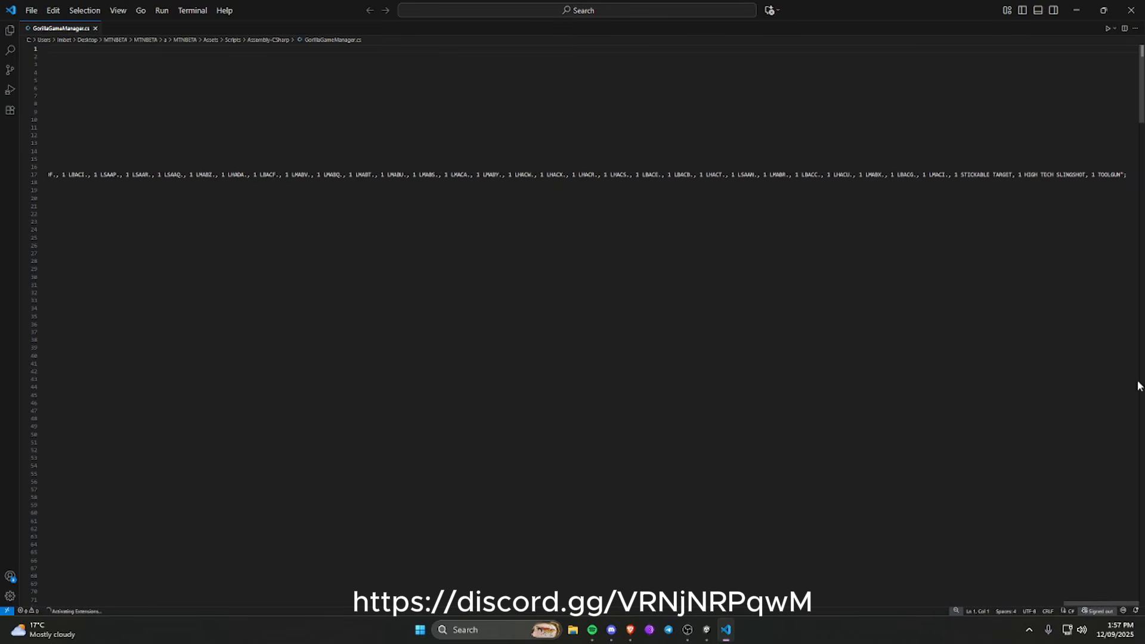
drag(1122, 176, 1141, 206)
drag(189, 599, 1129, 584)
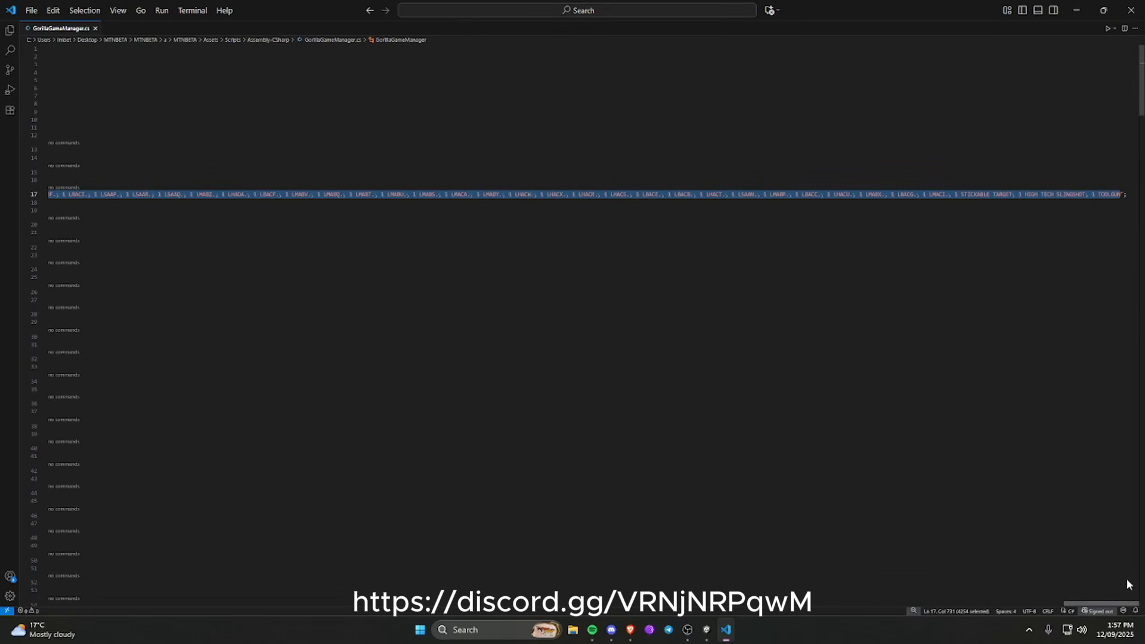
click(1121, 203)
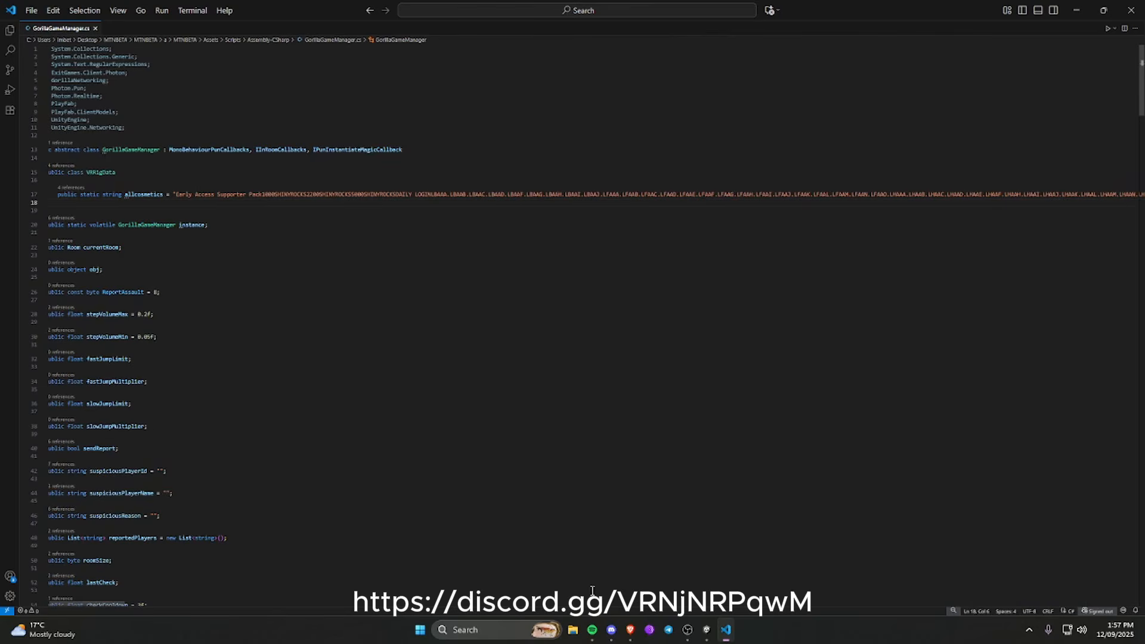
Step: Replace TOOLGUN with TESTCUBE at the end of the allcosmetics string on line 17, save the script and close the code editor
drag(118, 604, 1103, 566)
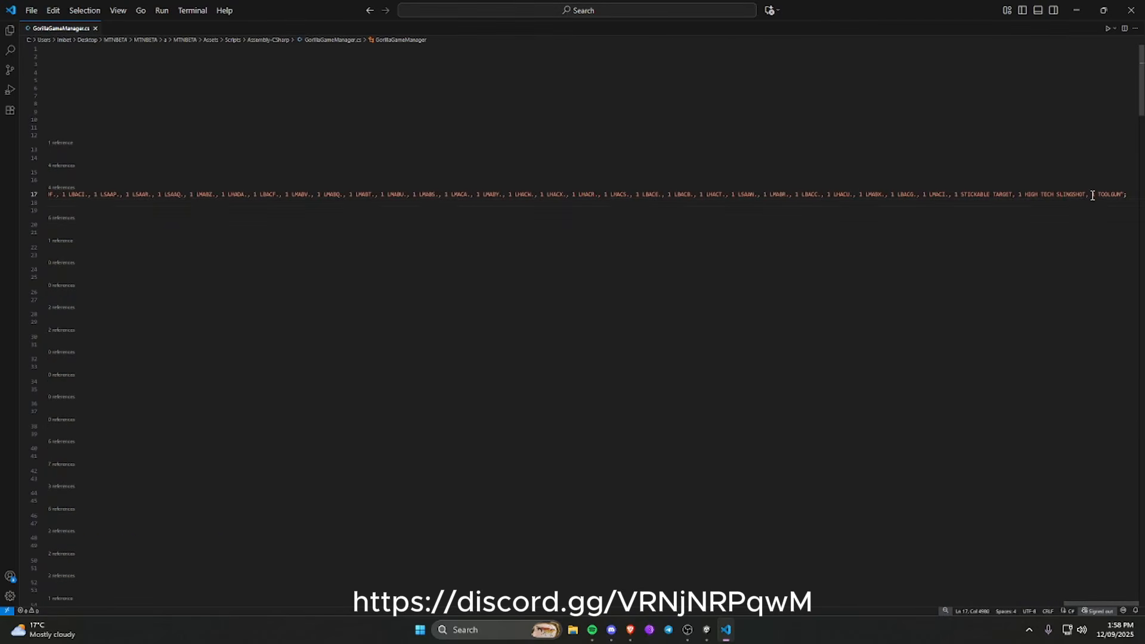
drag(1093, 195, 1116, 190)
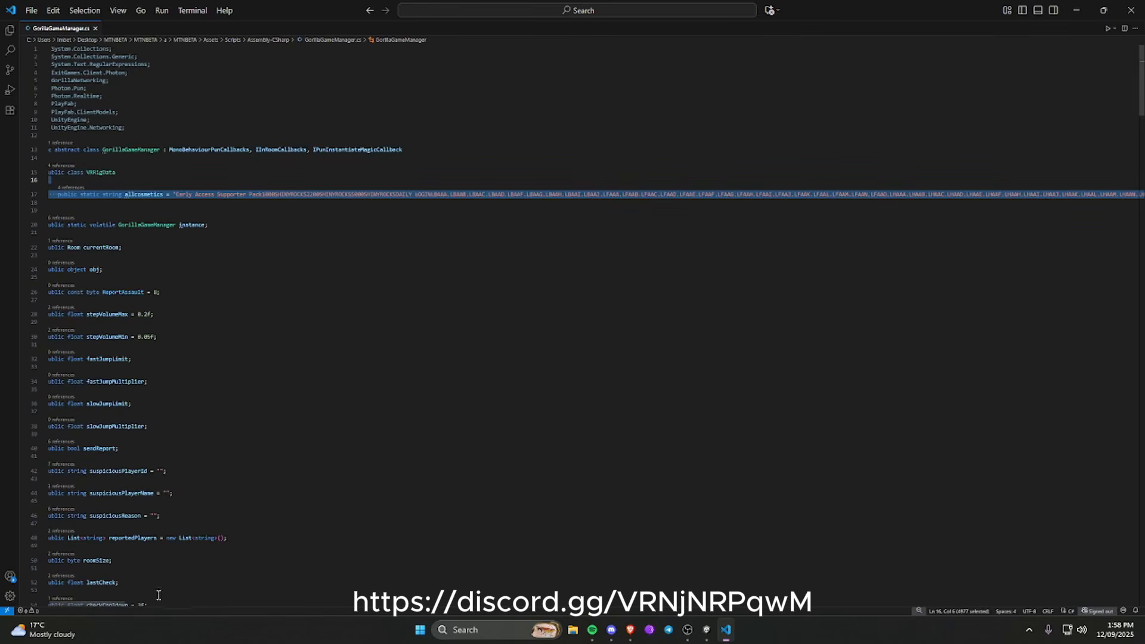
drag(96, 604, 112, 603)
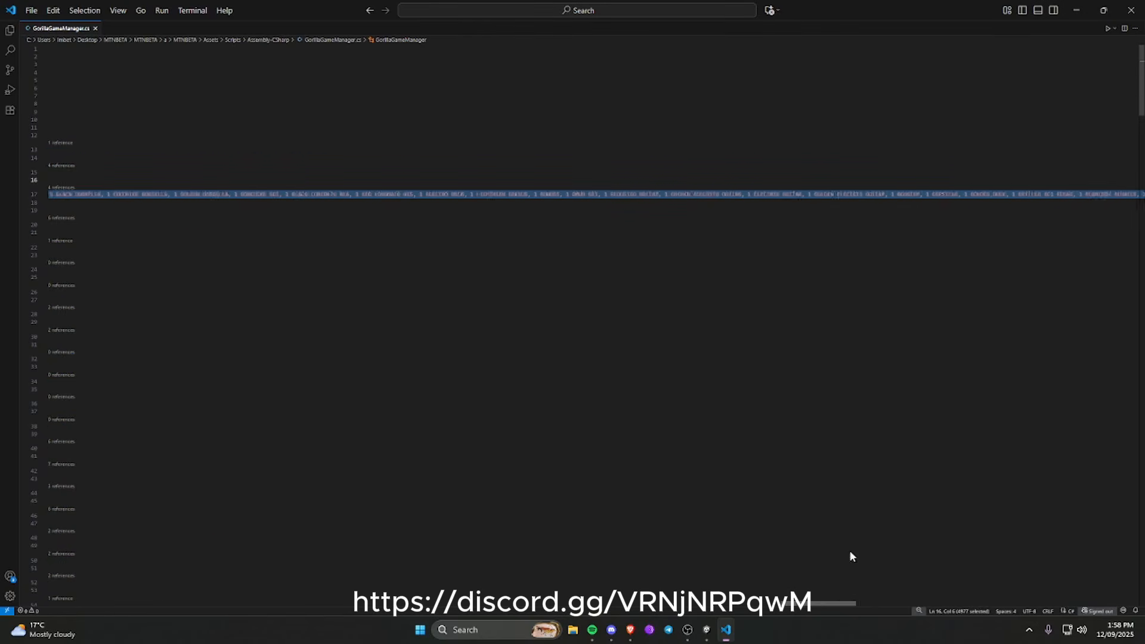
drag(1098, 535, 1109, 561)
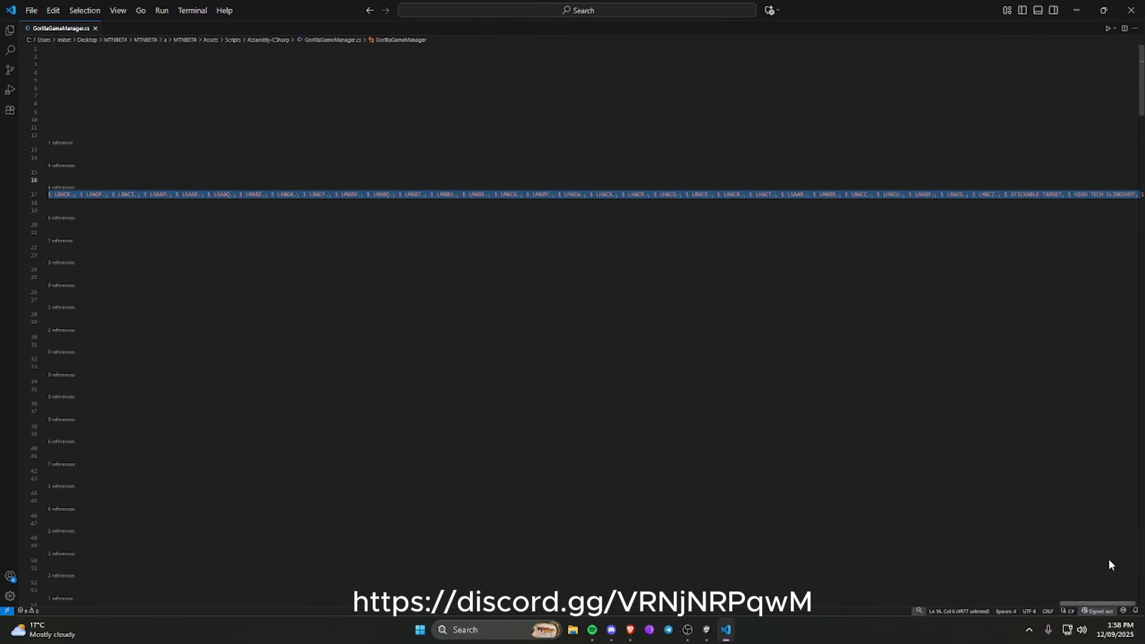
click(995, 196)
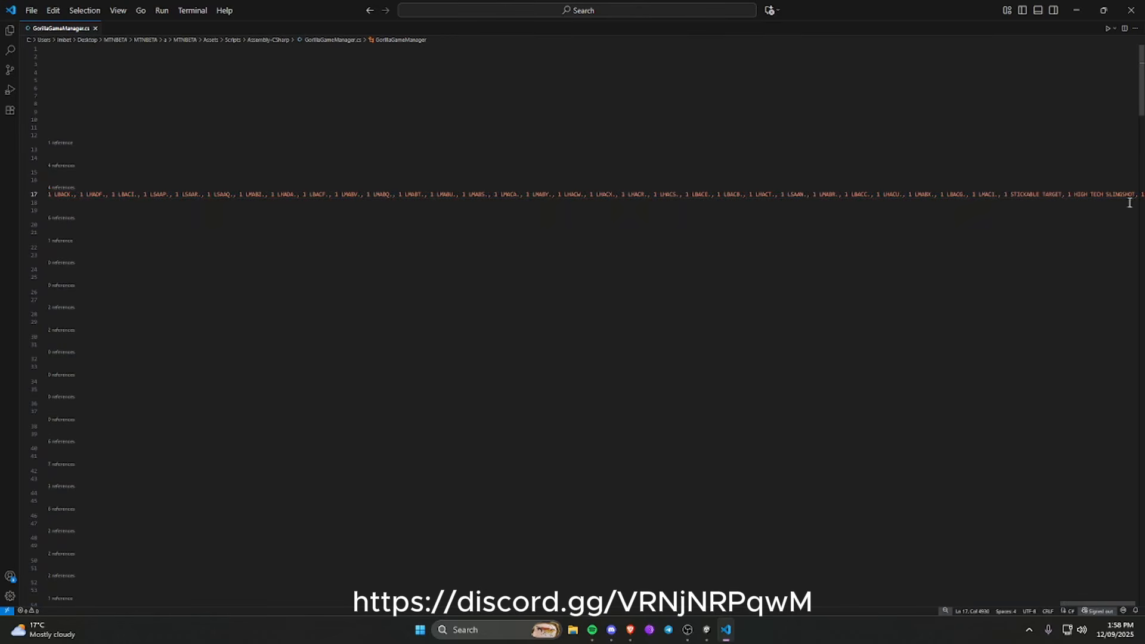
scroll(1098, 600, right, 1)
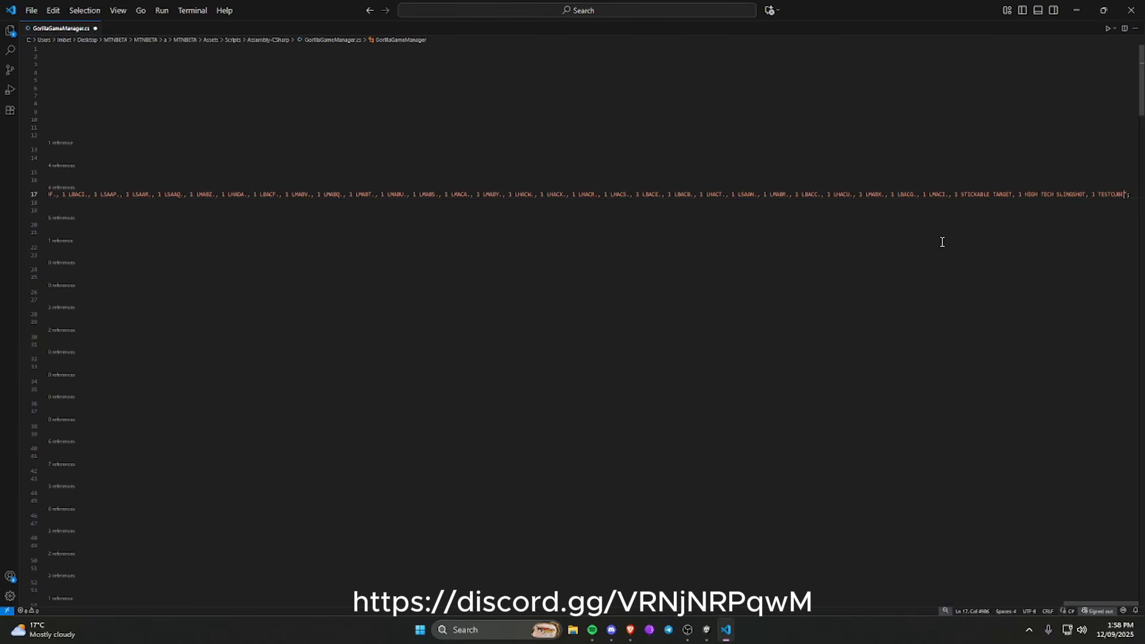
drag(1090, 135, 1119, 59)
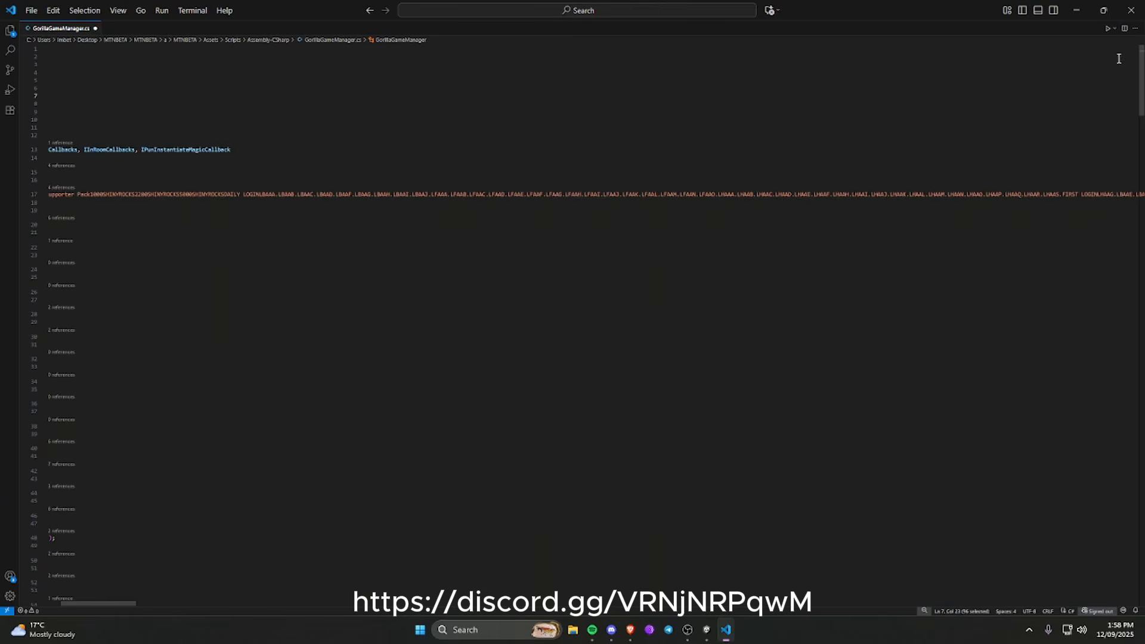
click(1128, 16)
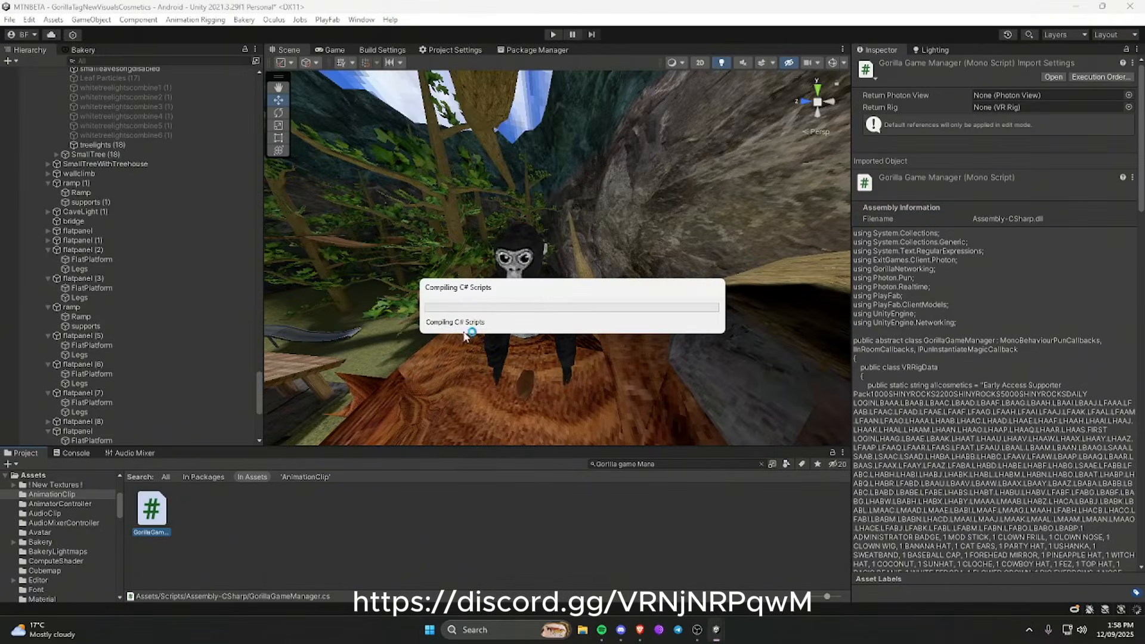
Step: Switch to PlayFab in the browser and start a new item in the legacy DLC catalog
click(642, 634)
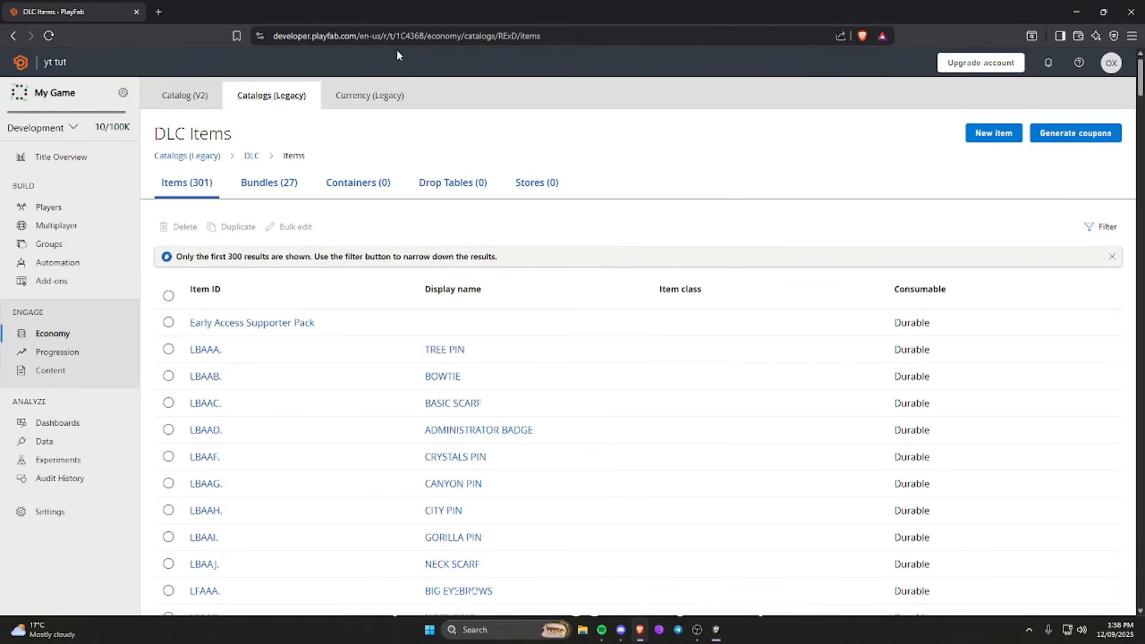
click(62, 335)
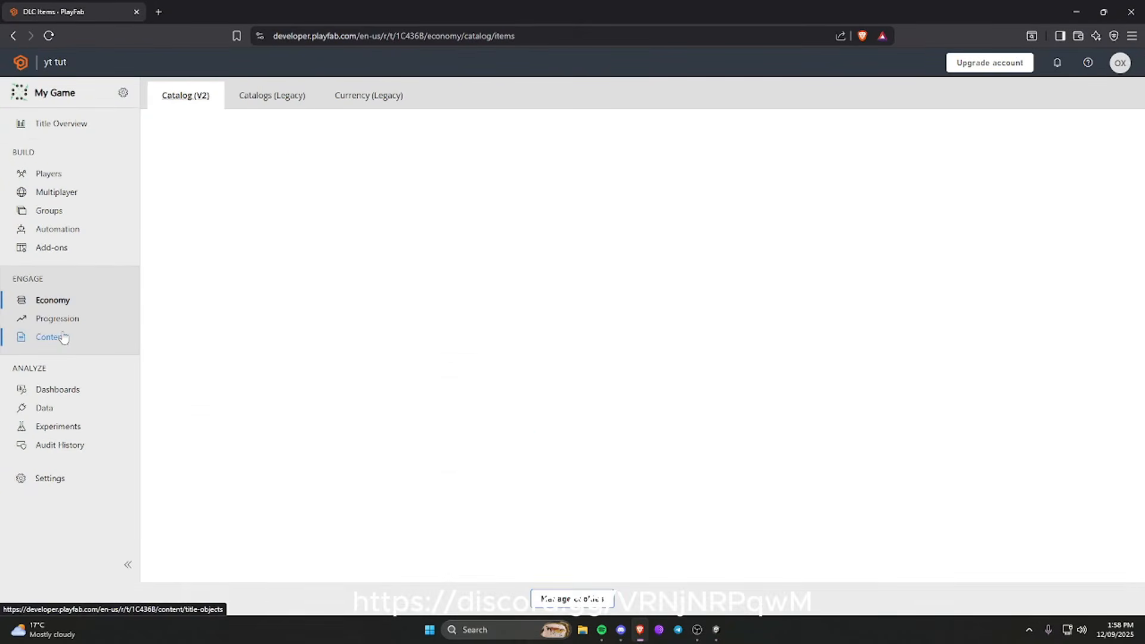
click(267, 100)
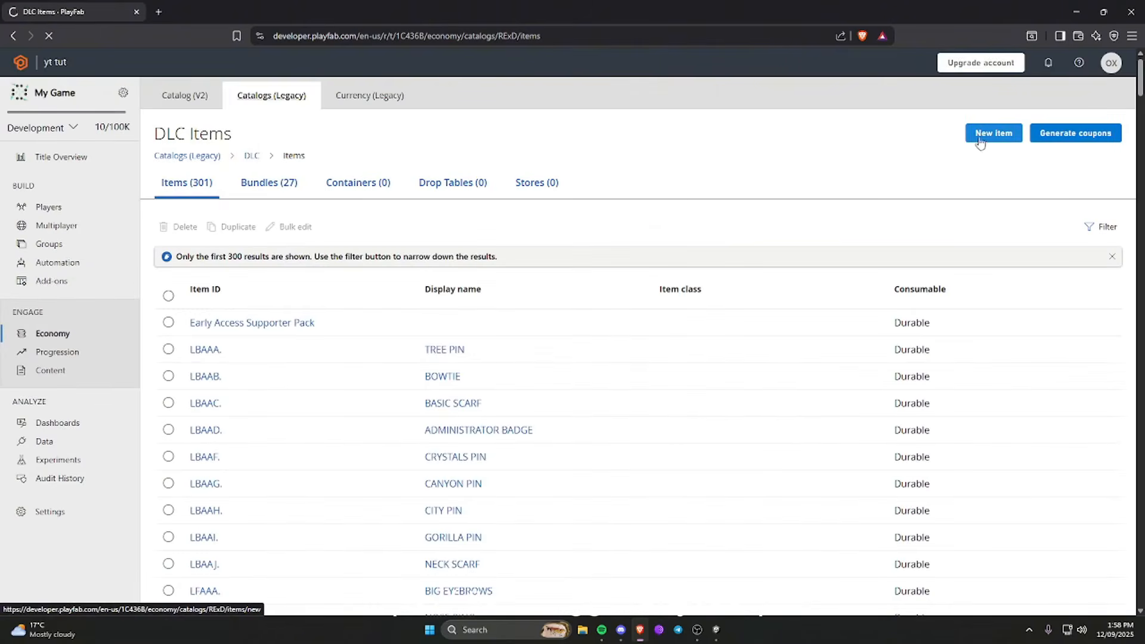
click(979, 138)
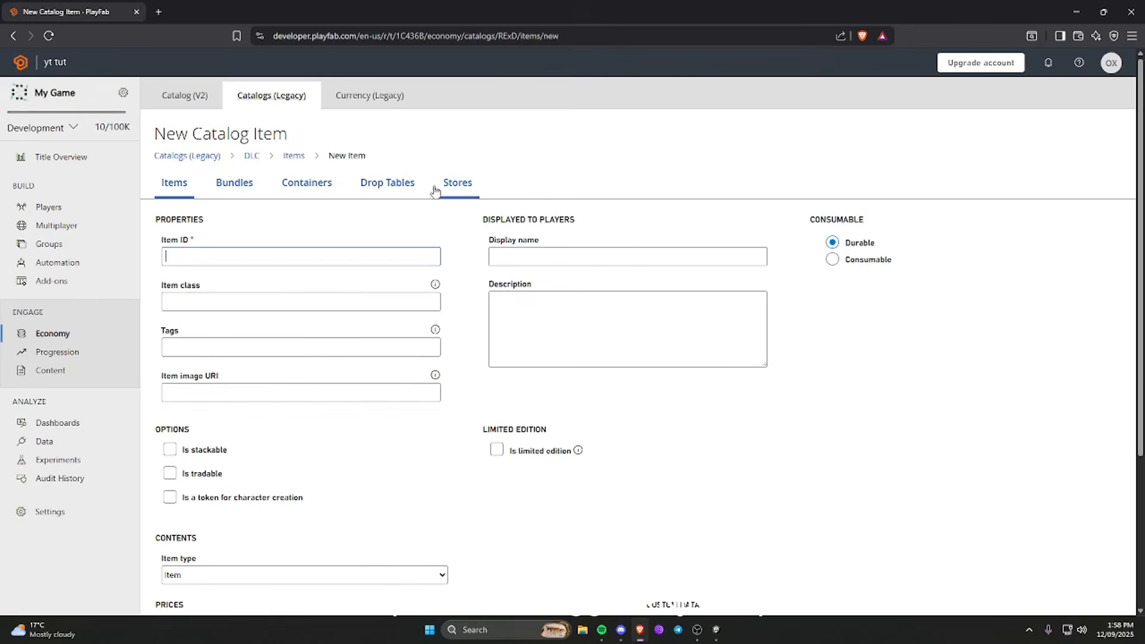
Step: Set both the item ID and the display name to TESTCUBE and save the catalog item
text(TESTCUBE)
drag(216, 257, 138, 259)
key(ctrl+c)
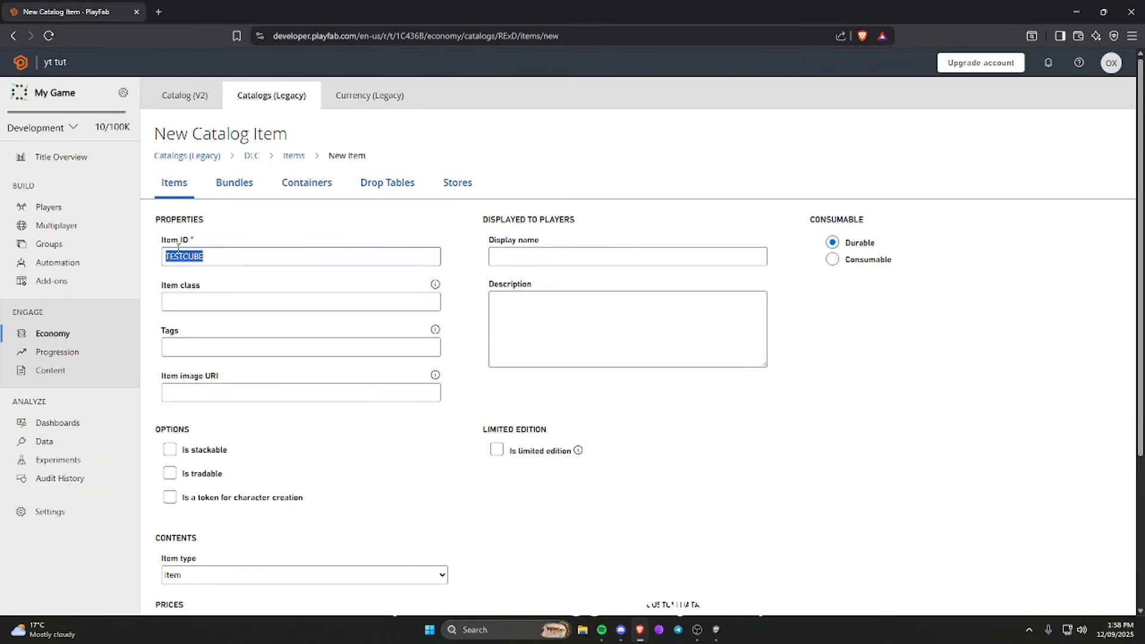
drag(172, 241, 204, 241)
key(ctrl+v)
scroll(334, 439, down, 3)
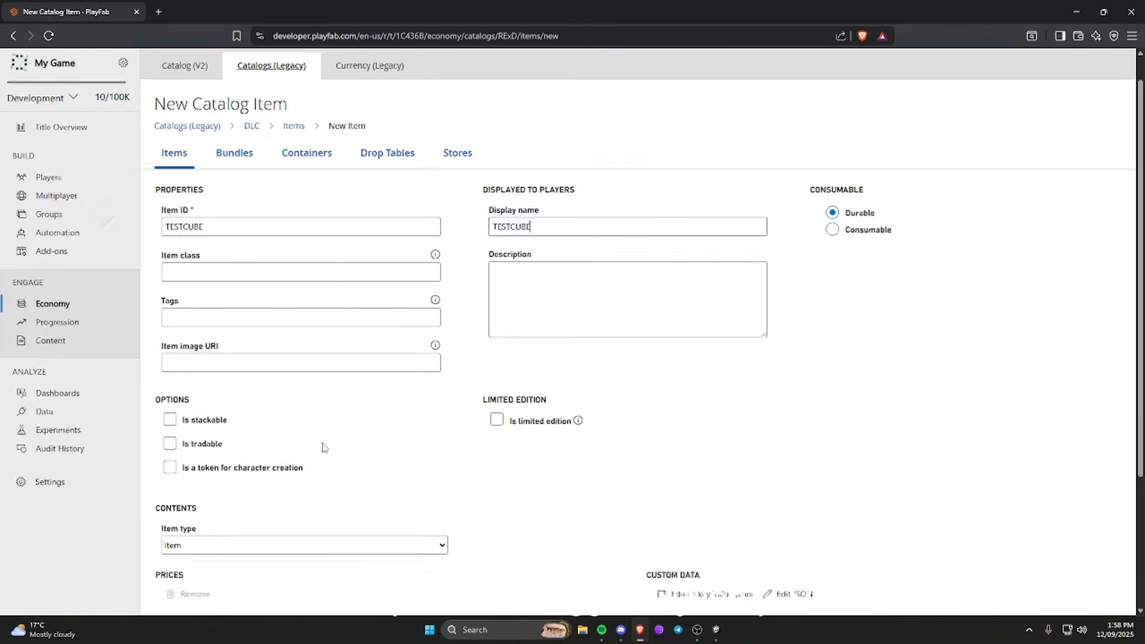
click(209, 590)
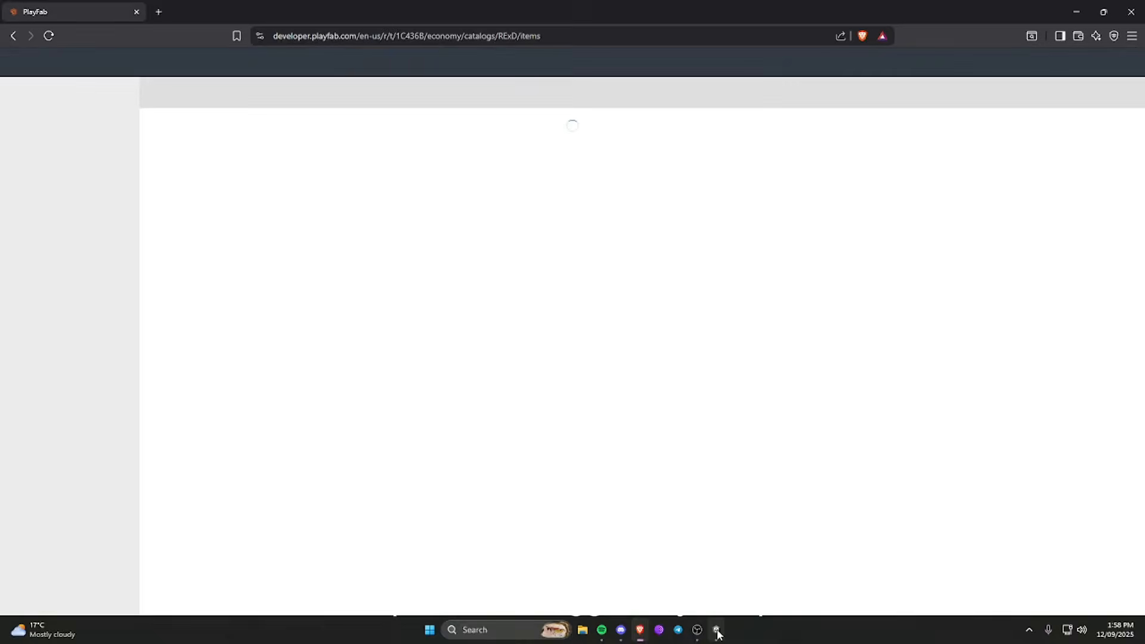
Step: Switch back to Unity and collapse the scene hierarchy so that only the root objects are listed
click(715, 628)
right_drag(589, 231, 630, 277)
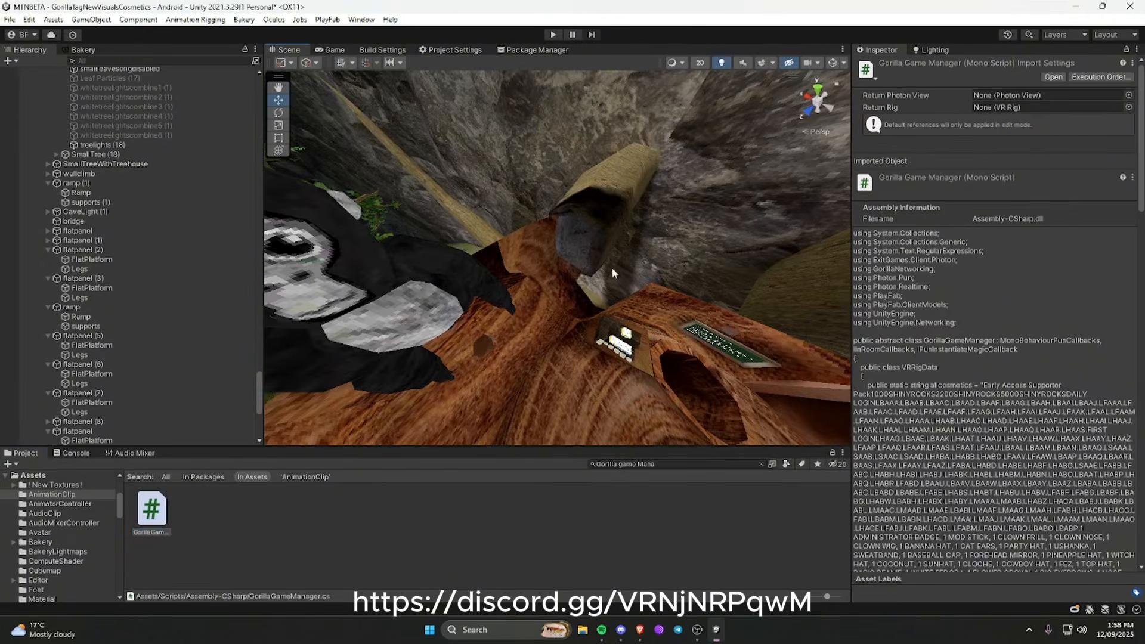
scroll(291, 245, up, 5)
scroll(252, 203, up, 11)
right_drag(588, 232, 548, 179)
key(w)
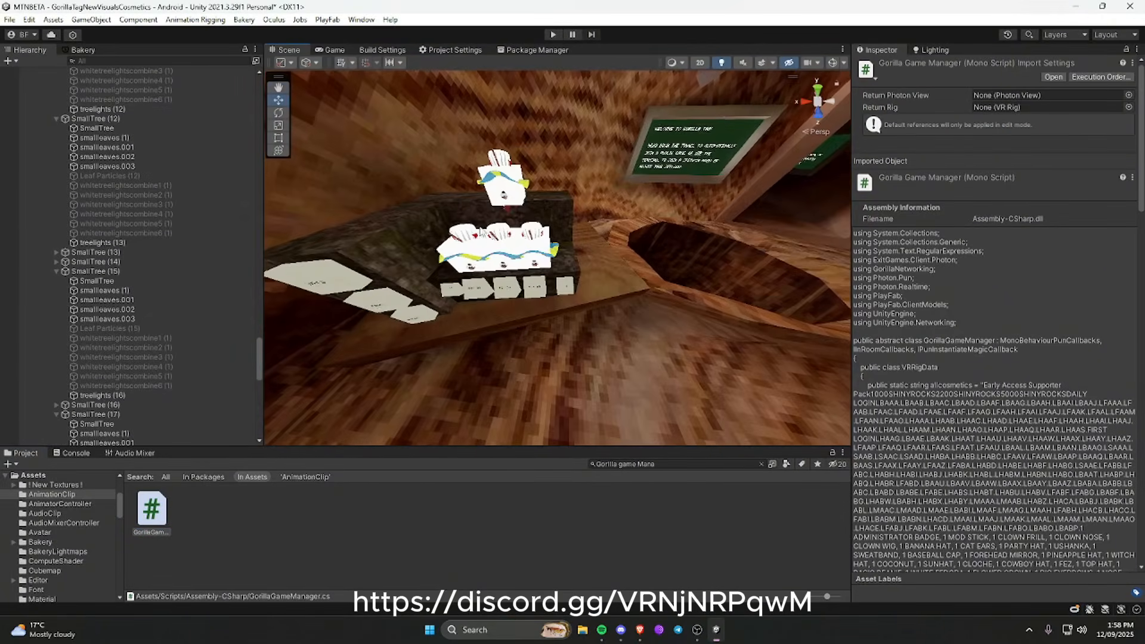
scroll(69, 256, up, 11)
scroll(68, 252, up, 9)
right_click(31, 52)
click(62, 62)
click(22, 72)
Step: Enable the city object under Level and bring its cosmetics store building into view
click(30, 158)
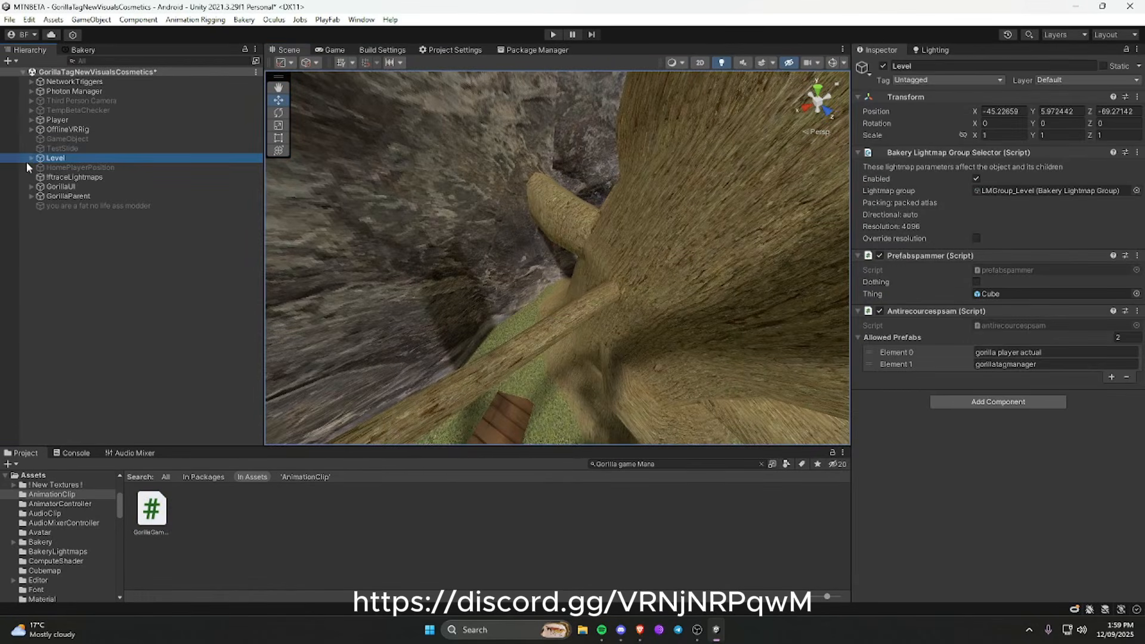
click(31, 158)
click(74, 244)
click(62, 234)
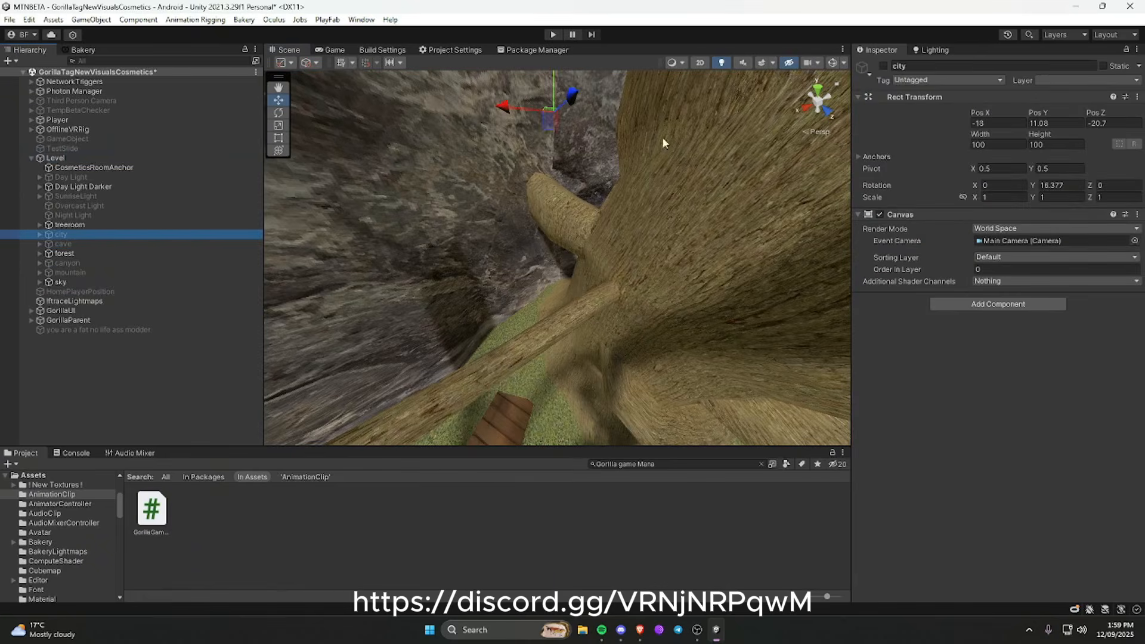
click(883, 57)
right_drag(769, 155, 706, 632)
key(w)
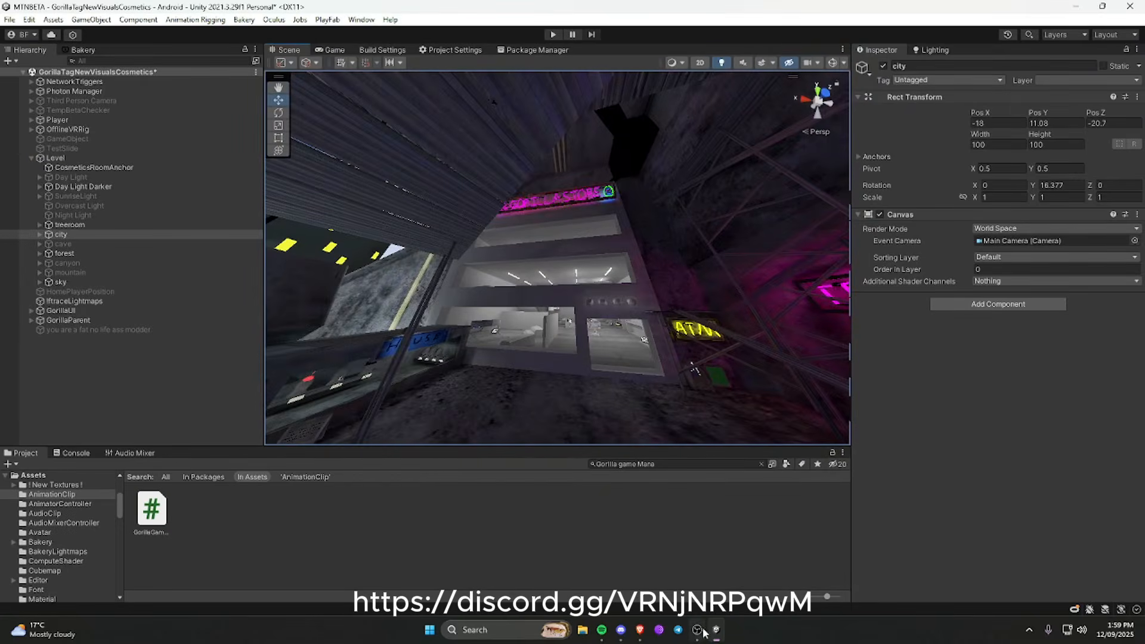
Step: Switch to PlayFab in the browser and search the DLC items page for TESTCUBE
click(640, 629)
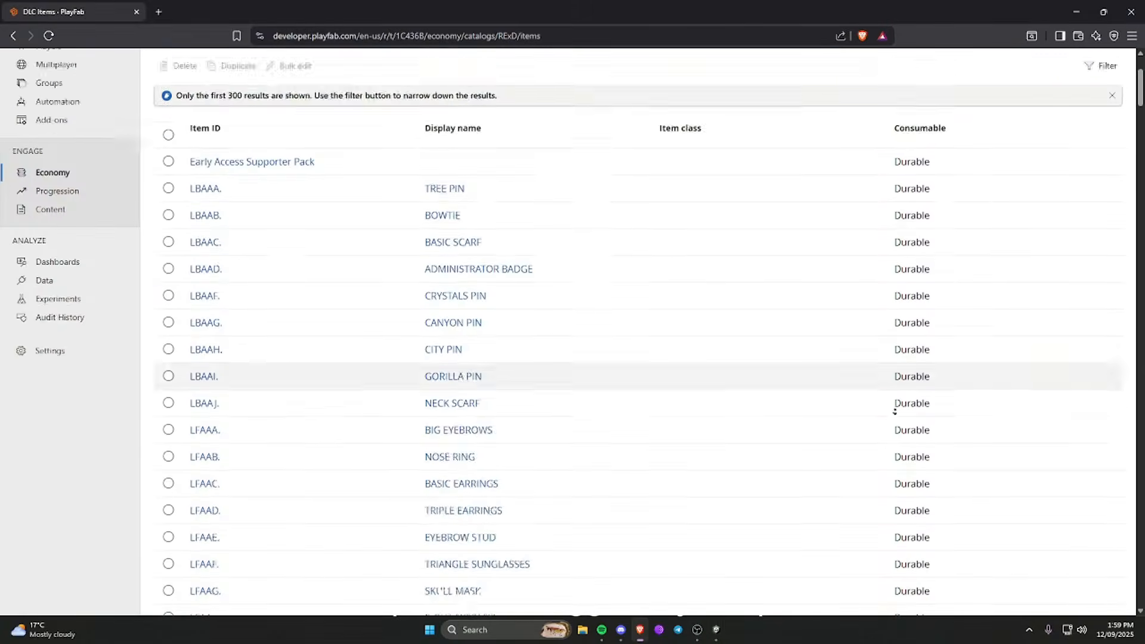
scroll(948, 239, down, 10)
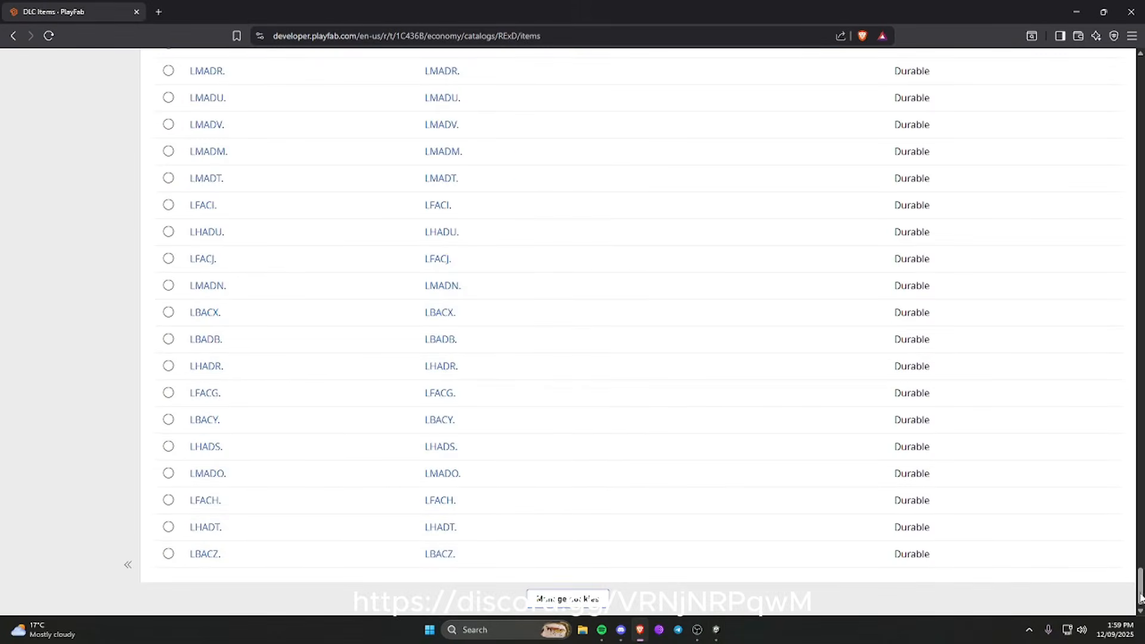
drag(1141, 599, 1103, 117)
click(1075, 218)
key(ctrl+f)
key(ctrl+v)
click(880, 59)
scroll(879, 79, up, 7)
Step: Try to filter the DLC items by display name
click(1100, 229)
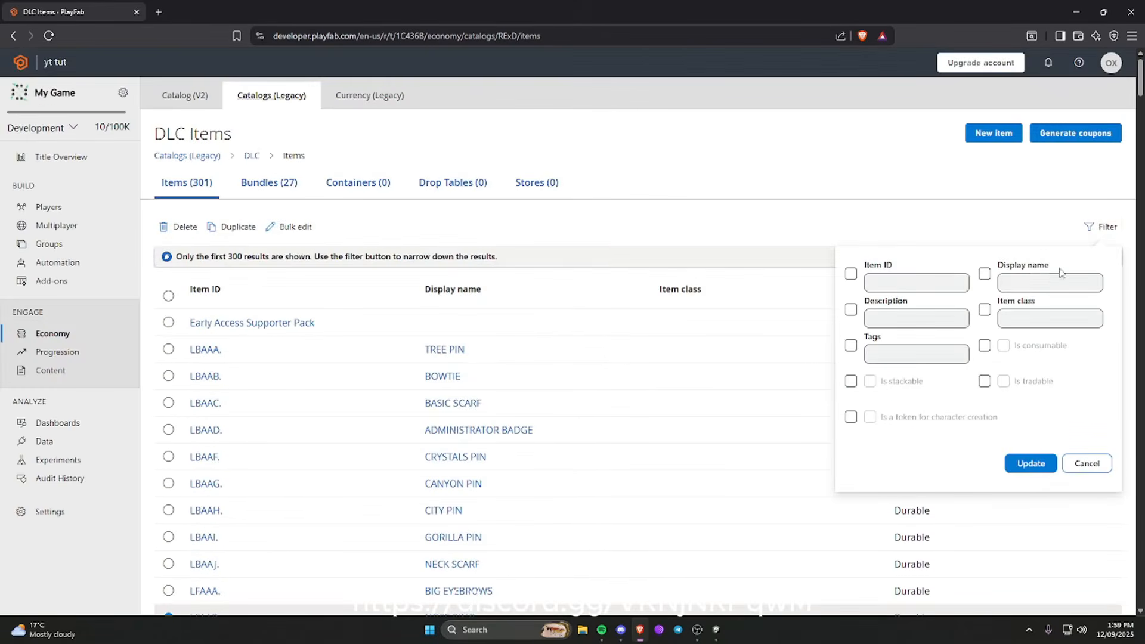
click(984, 275)
key(ctrl+v)
click(1032, 460)
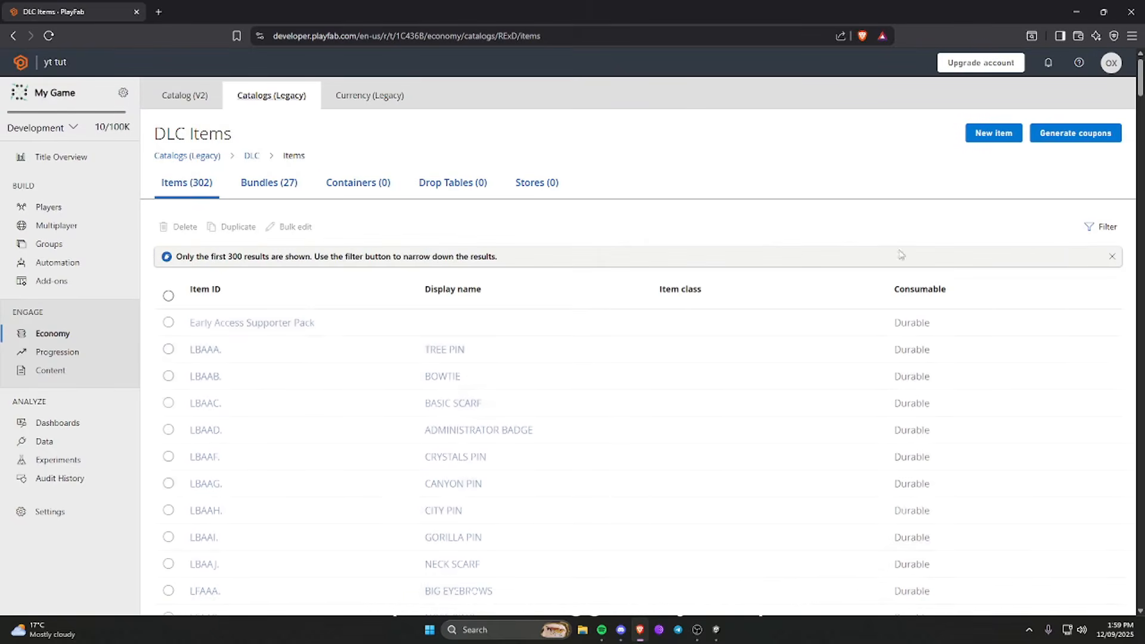
Step: Filter the DLC catalog items by the display name TESTCUBE
click(1095, 227)
click(988, 274)
click(1018, 285)
key(ctrl+v)
click(1030, 465)
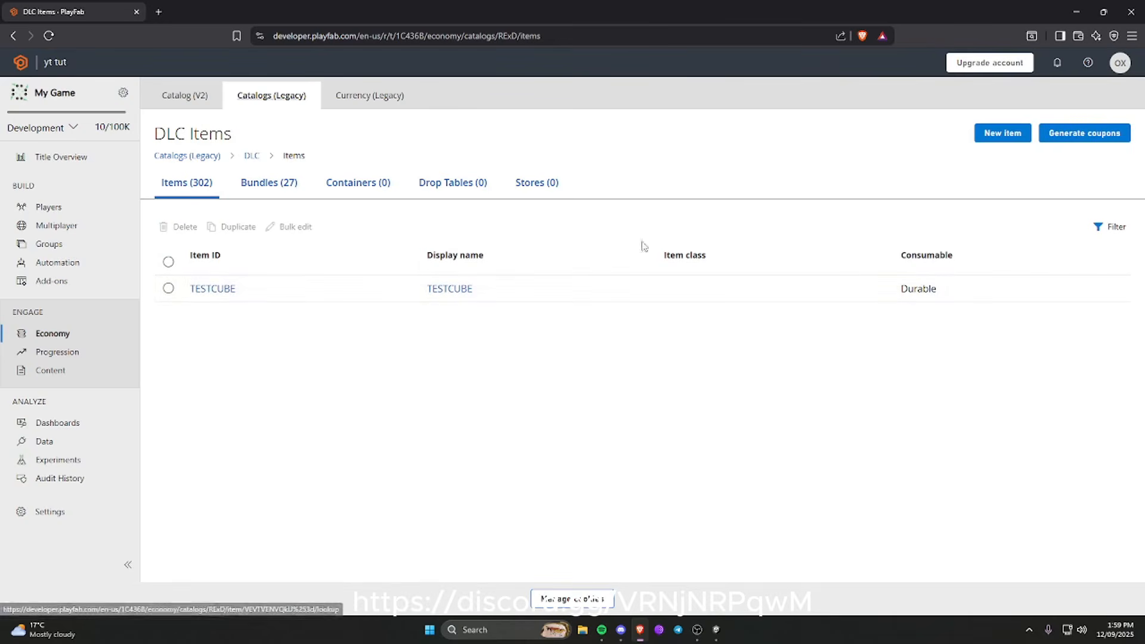
click(985, 139)
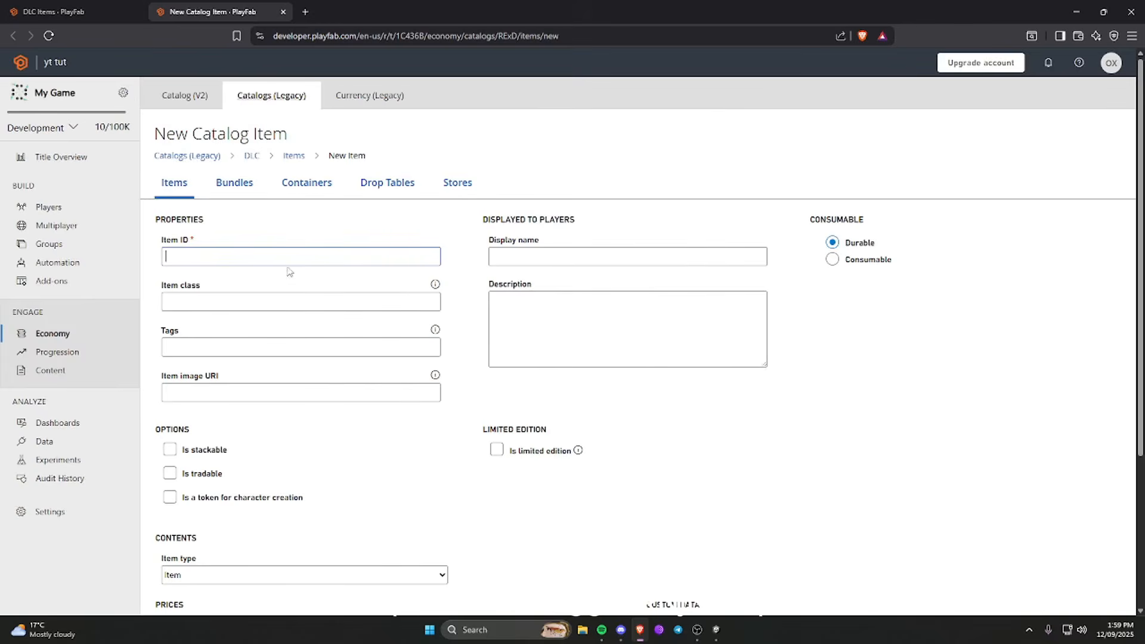
text(TESTCUBE)
click(549, 257)
text(TESTCUBE)
scroll(239, 422, down, 4)
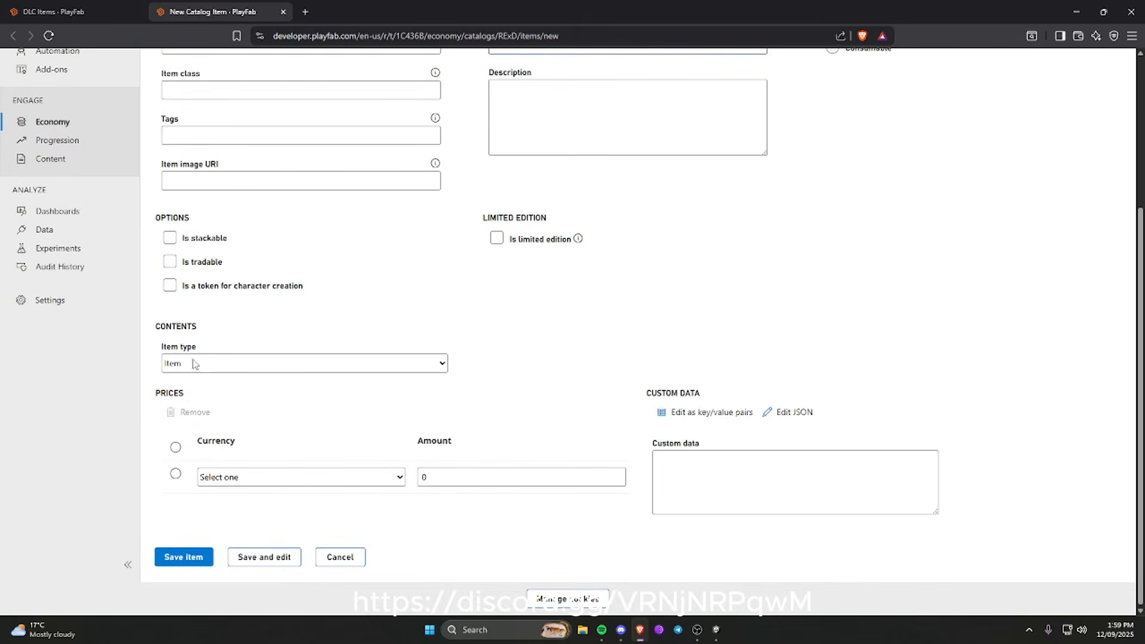
click(195, 364)
click(397, 341)
click(274, 475)
click(237, 508)
key(Tab)
key(BackSpace)
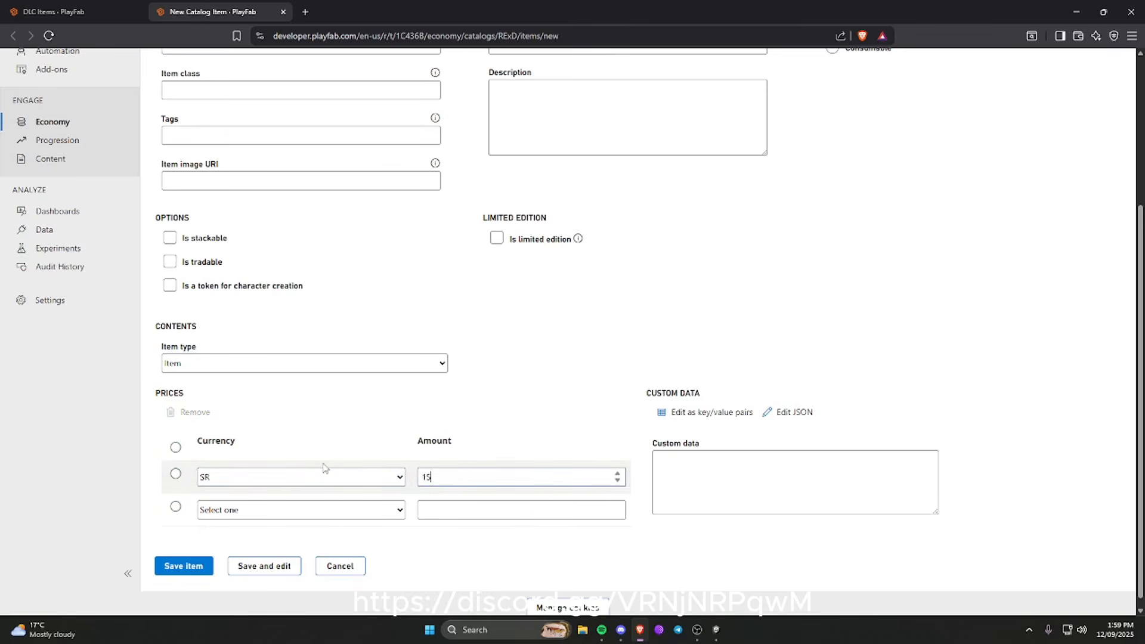
key(ctrl+w)
Step: Open the TESTCUBE catalog item in a new tab, give it a price of 1500 in the SR currency and save it
middle_click(213, 291)
click(186, 12)
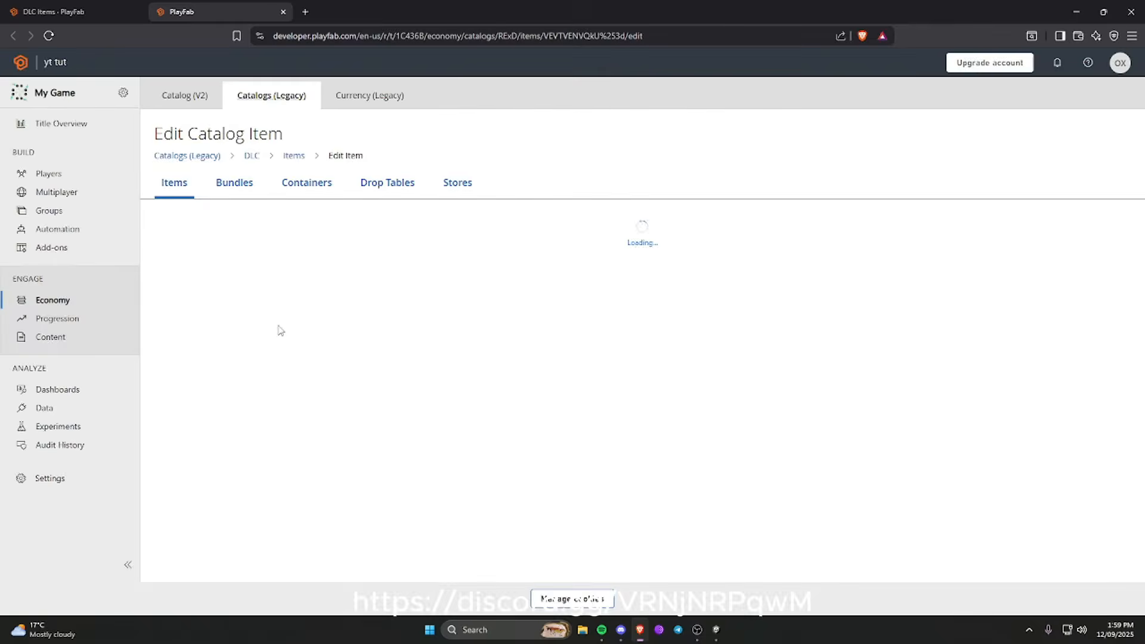
scroll(266, 363, down, 4)
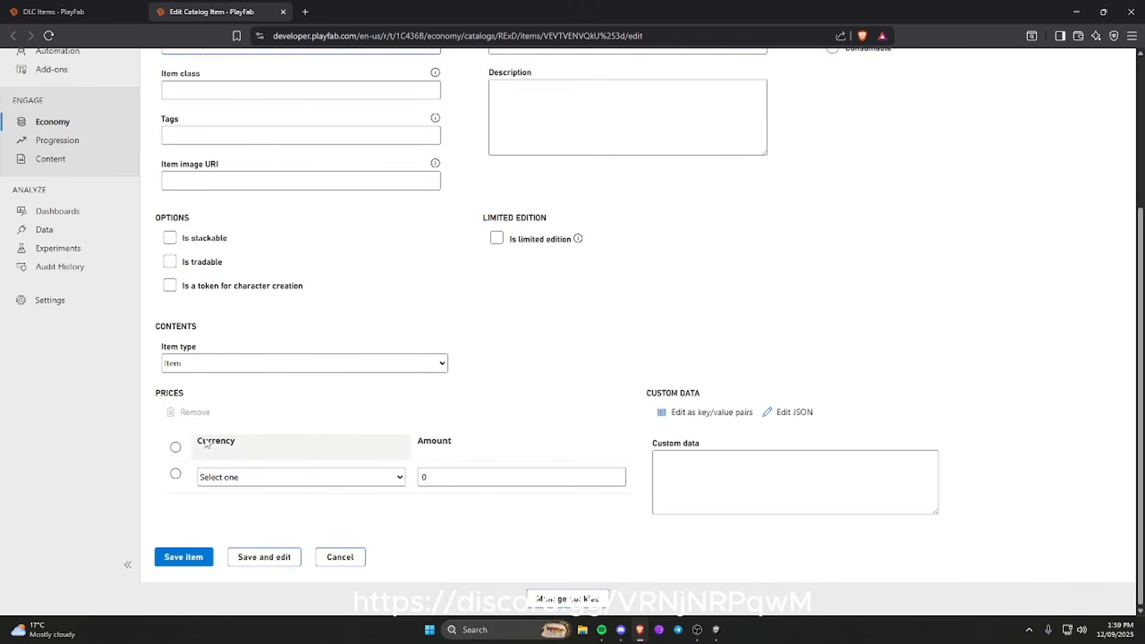
click(270, 480)
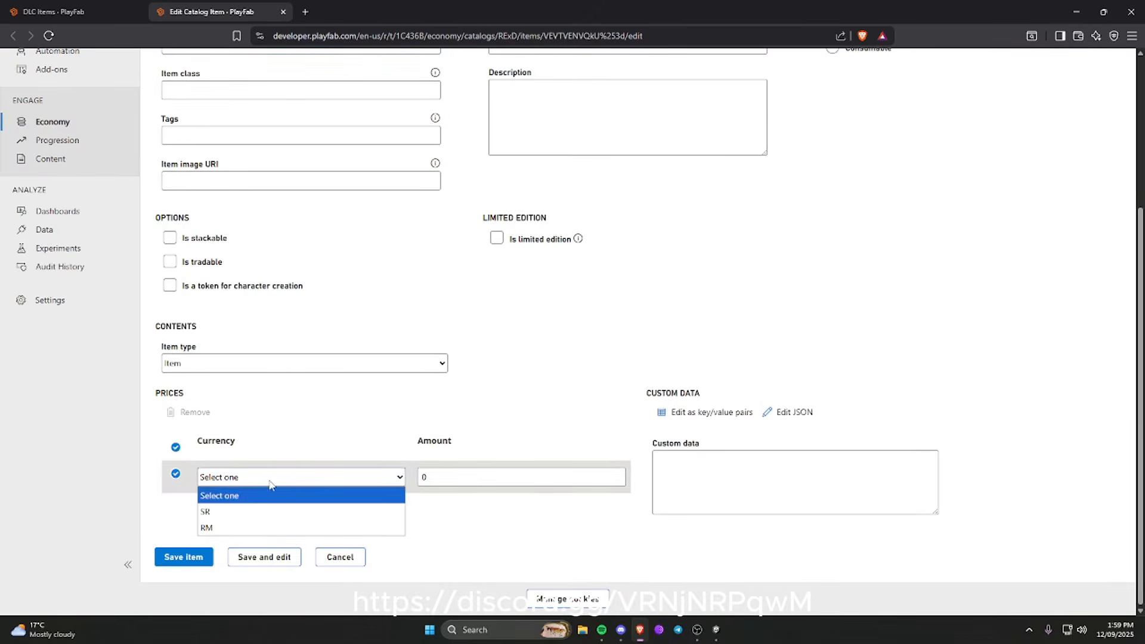
click(211, 513)
click(468, 477)
text(1500)
key(ctrl+a)
click(186, 567)
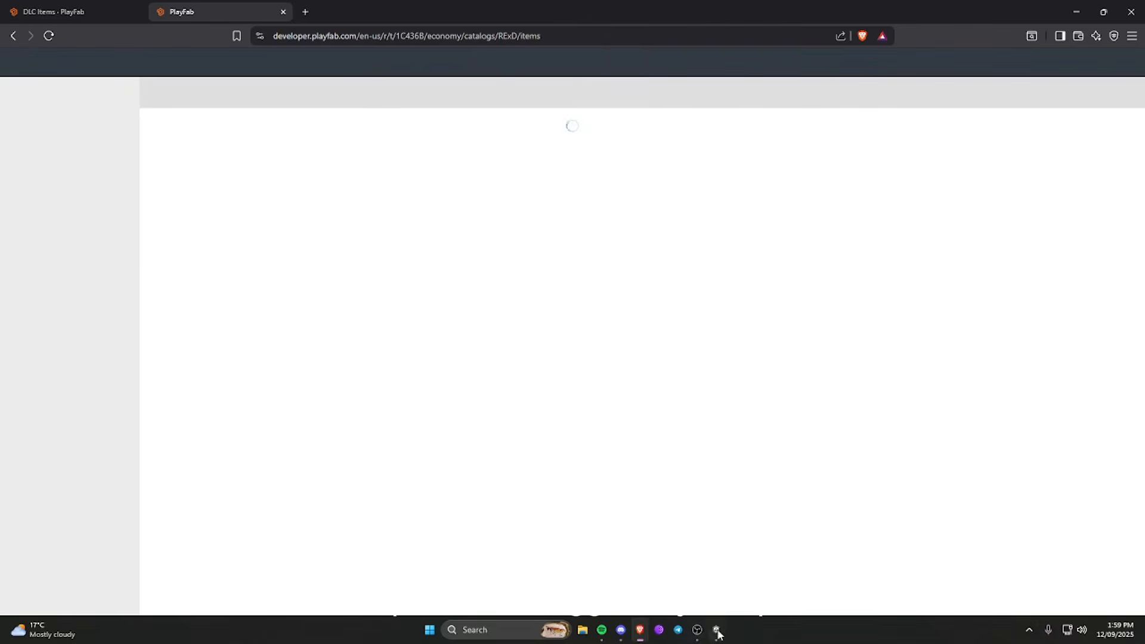
Step: Switch to Unity and edit the cost and try-on setting of the TESTCUBE entry in the CosmeticsController's All Cosmetics list
click(716, 630)
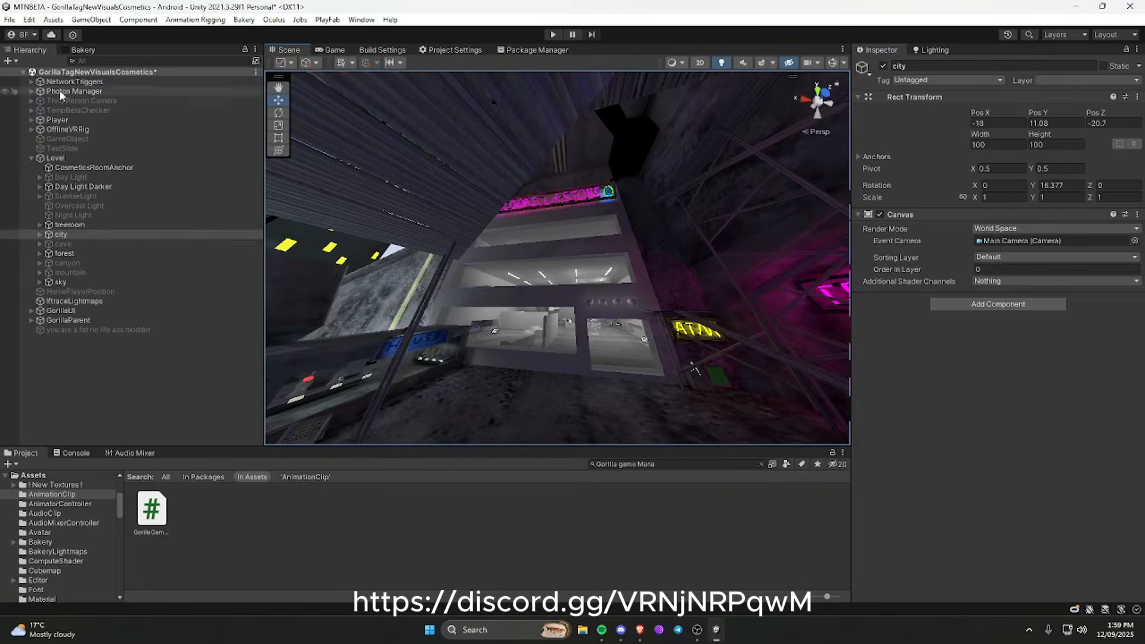
click(31, 91)
click(40, 101)
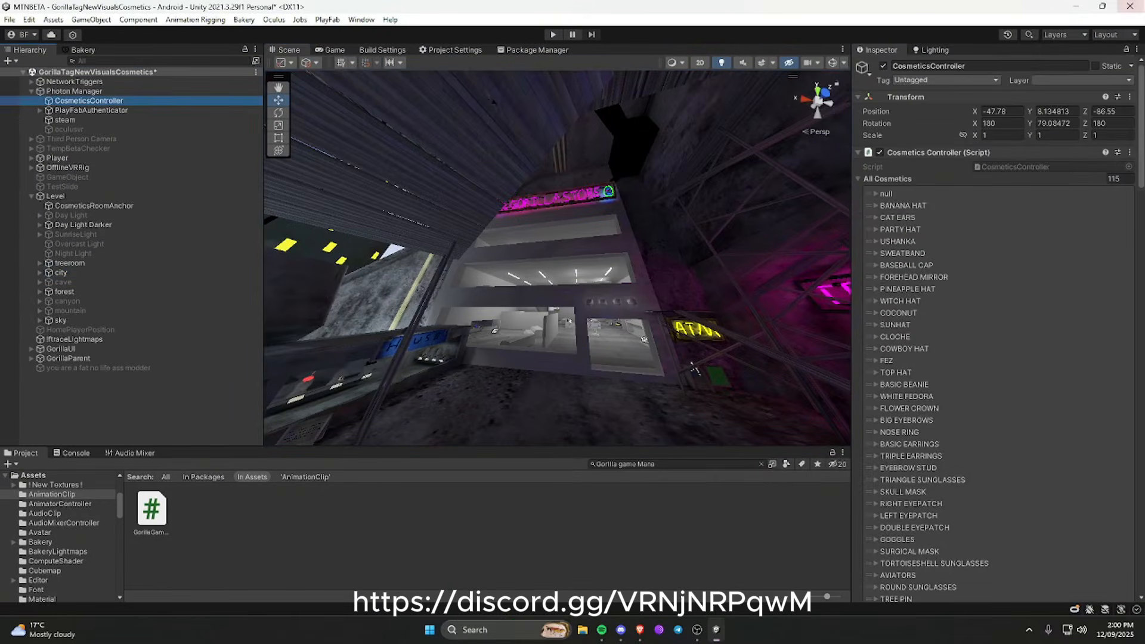
scroll(1116, 246, down, 20)
click(921, 270)
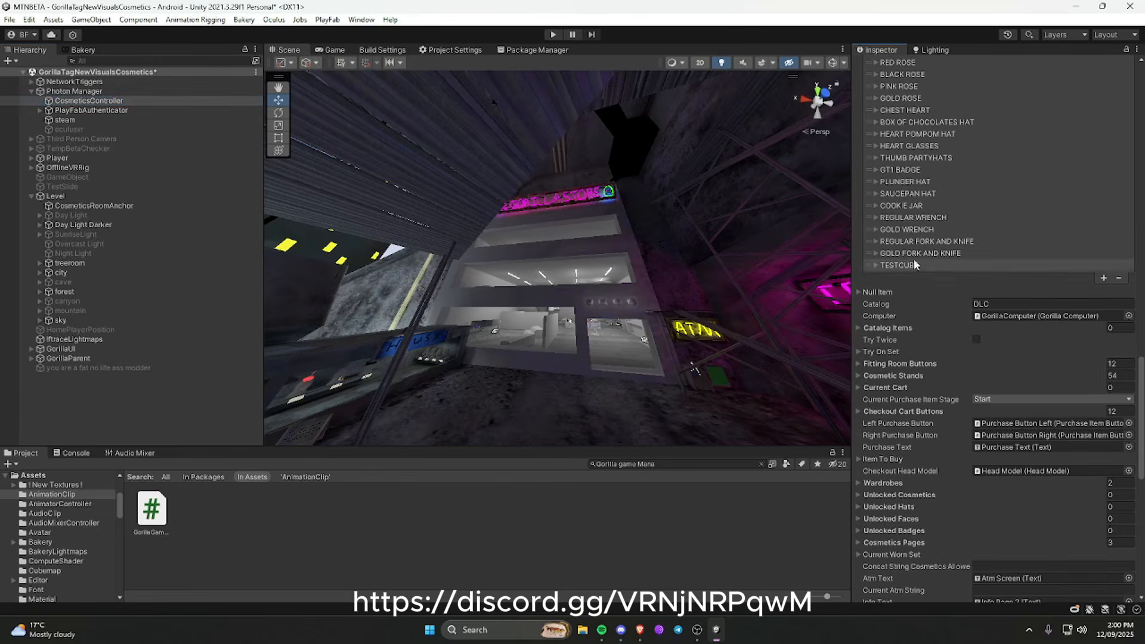
click(915, 263)
click(989, 324)
click(974, 348)
Step: Duplicate the TORTOISESHELL SUNGLASSES (1) stand in the cosmetics shop and move the copy onto the open floor beside it
right_drag(757, 268, 602, 418)
key(w)
click(479, 250)
double_click(154, 395)
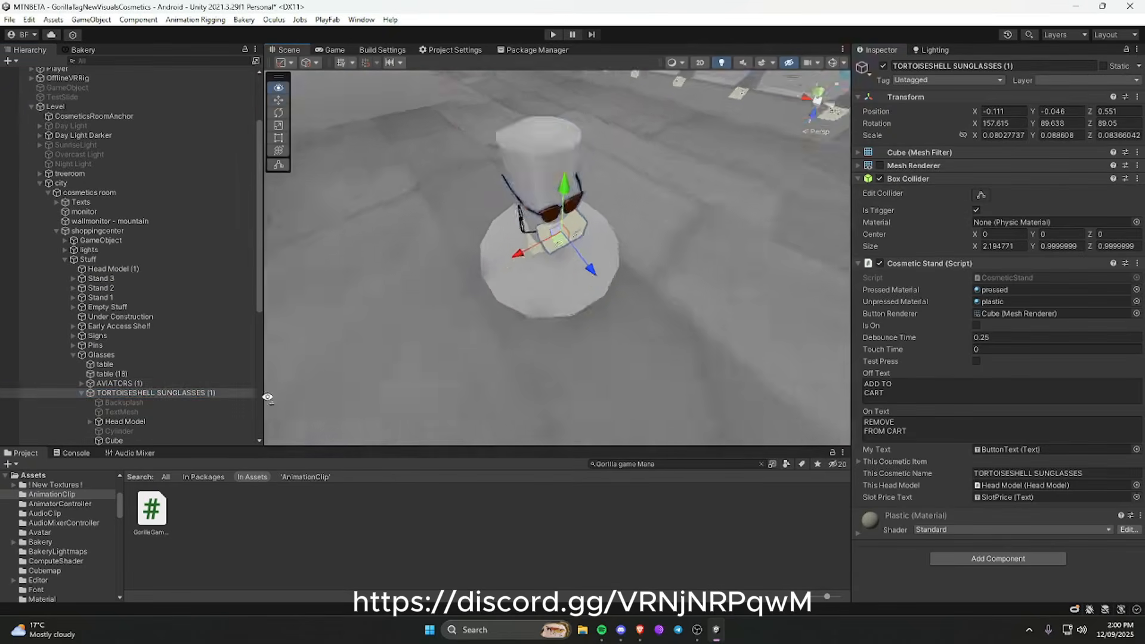
key(ctrl+d)
drag(514, 272, 623, 254)
key(w)
scroll(656, 224, up, 1)
right_drag(623, 254, 446, 256)
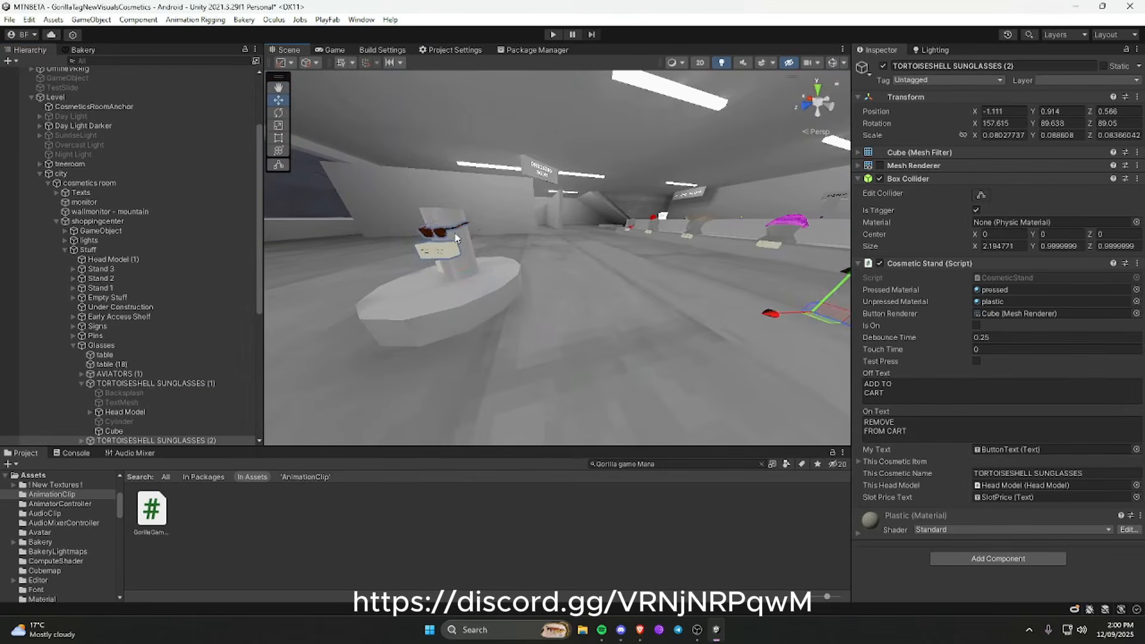
Step: Replace the combined mesh on the duplicated stand's Cube child with the Cube mesh
click(446, 256)
click(438, 250)
scroll(204, 385, down, 1)
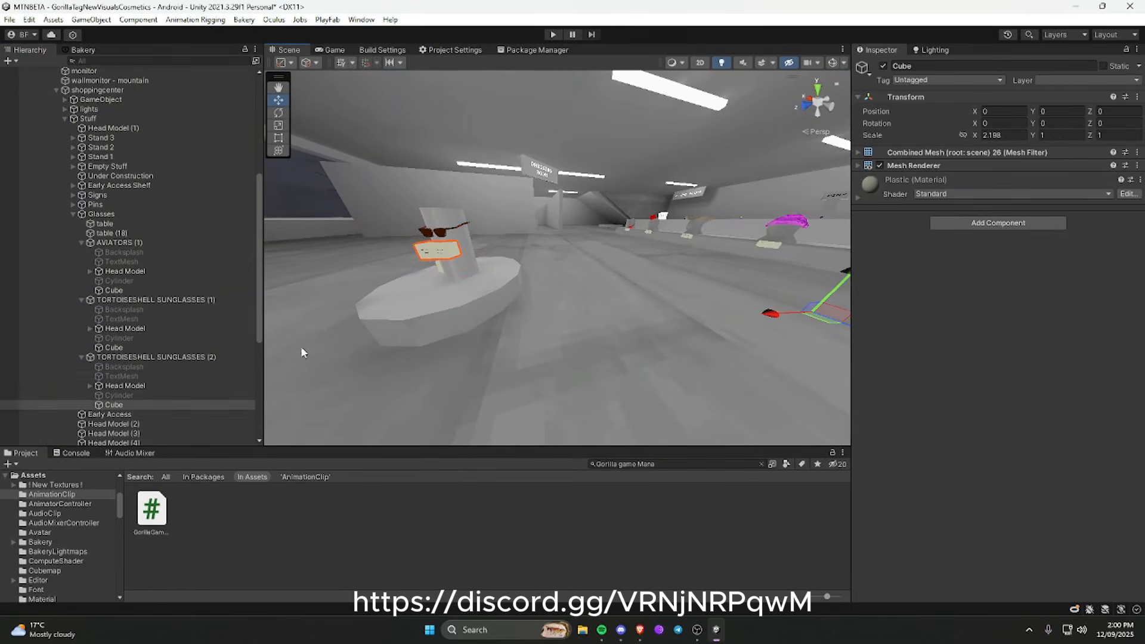
click(988, 156)
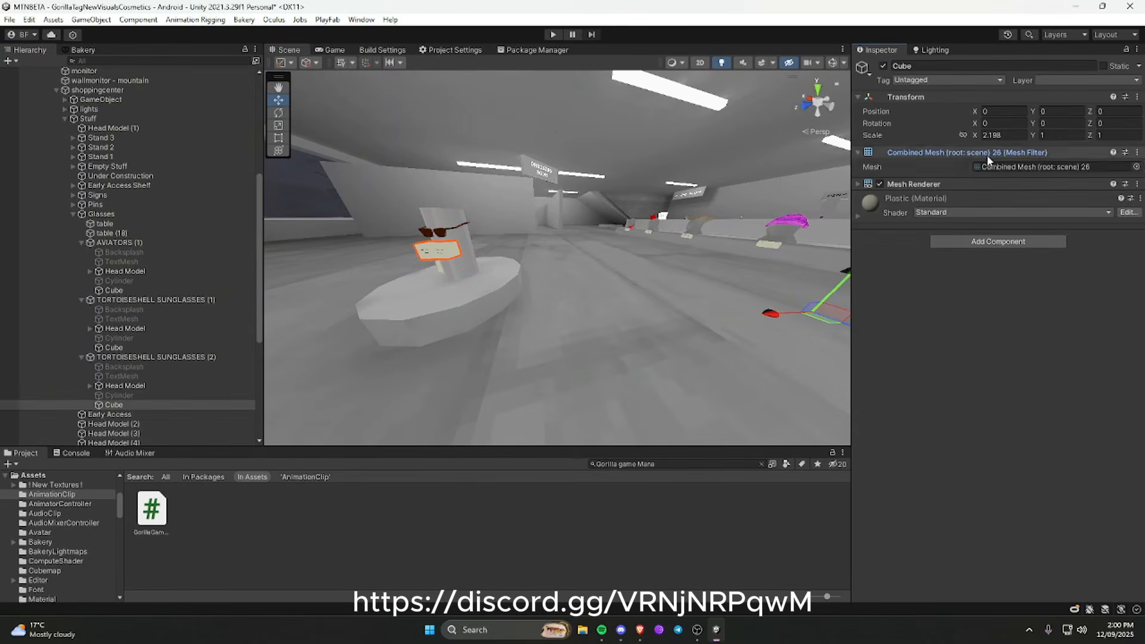
click(1138, 168)
text(cube)
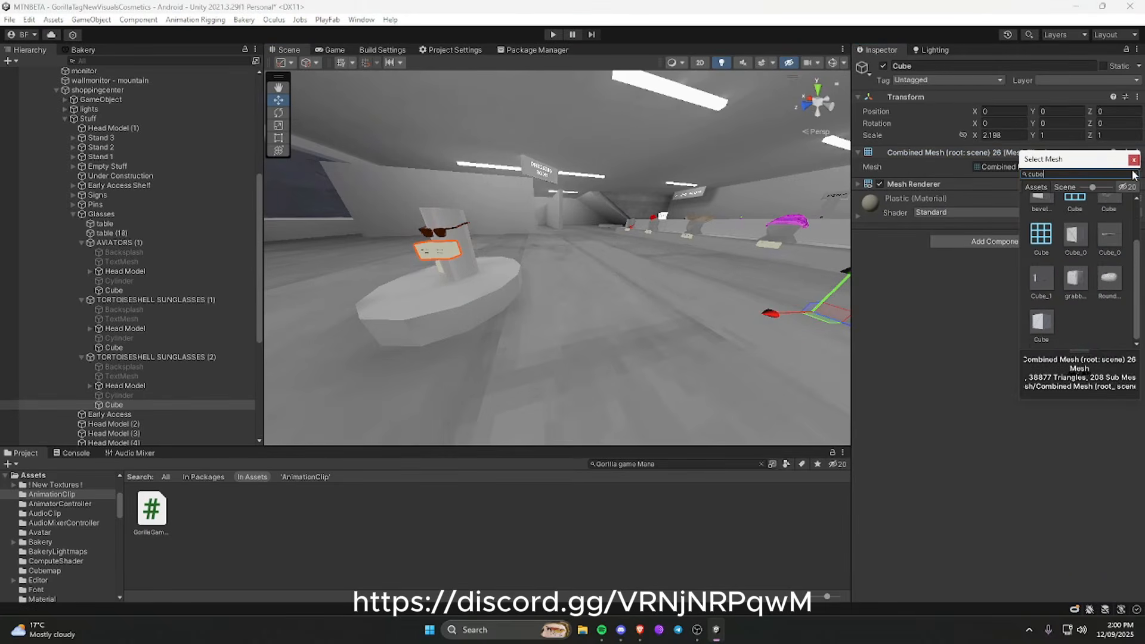
scroll(1066, 230, up, 2)
scroll(1078, 226, down, 3)
double_click(1045, 323)
Step: Rename the duplicated stand to TESTCUBE and set its This Cosmetic Name value to TESTCUBE
right_drag(723, 263, 704, 258)
key(d)
click(149, 357)
click(965, 66)
text(1500)
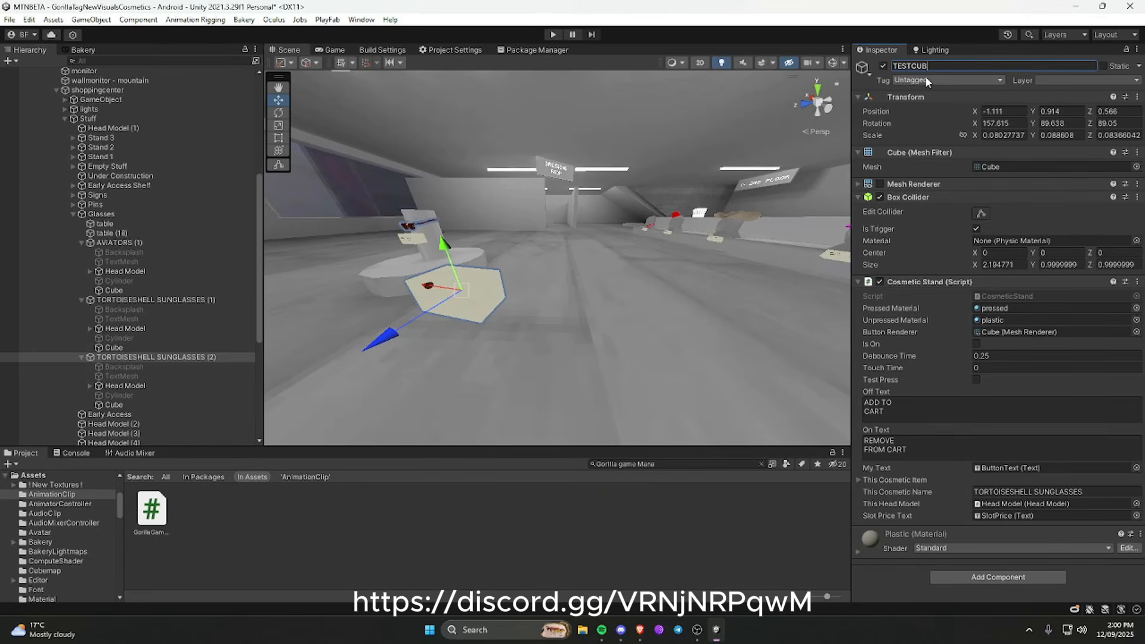
key(Return)
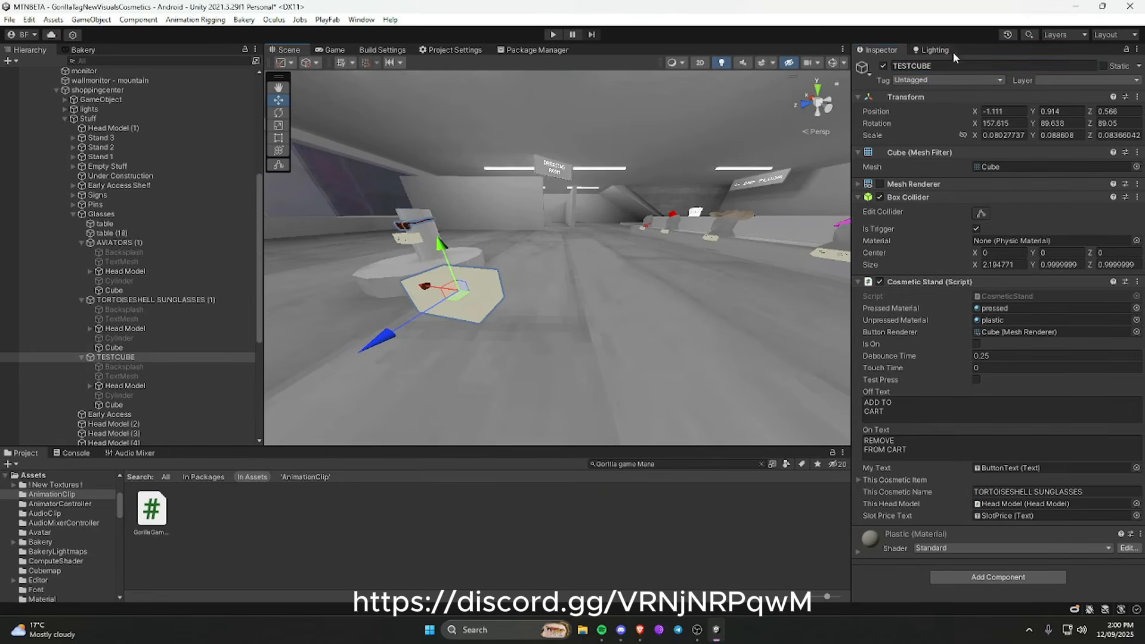
click(1049, 493)
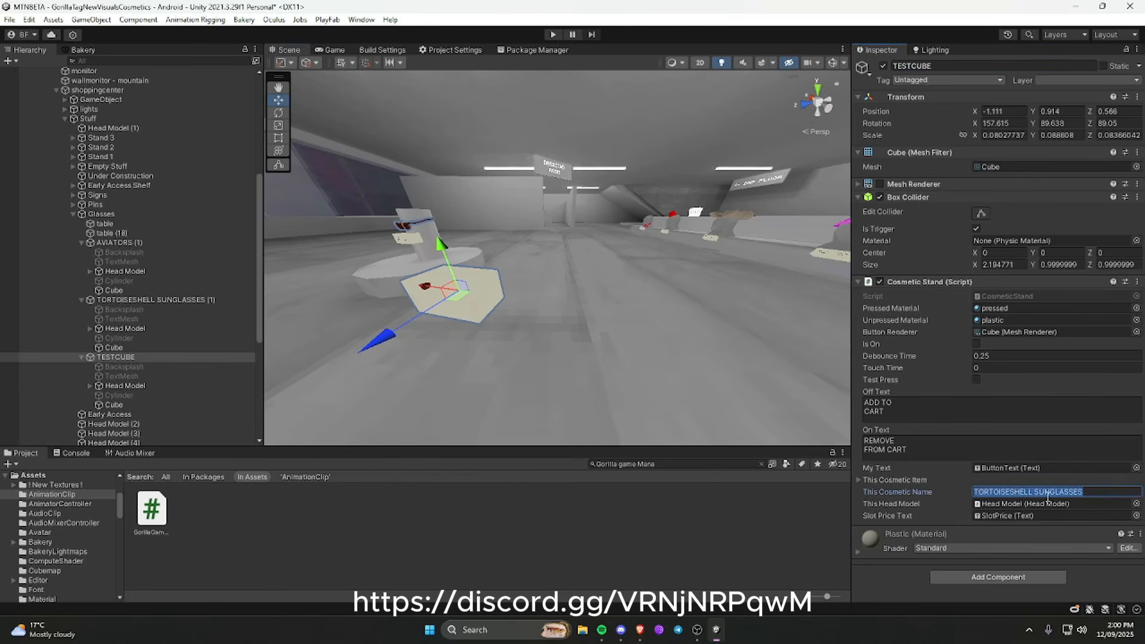
text(TESTCUBE)
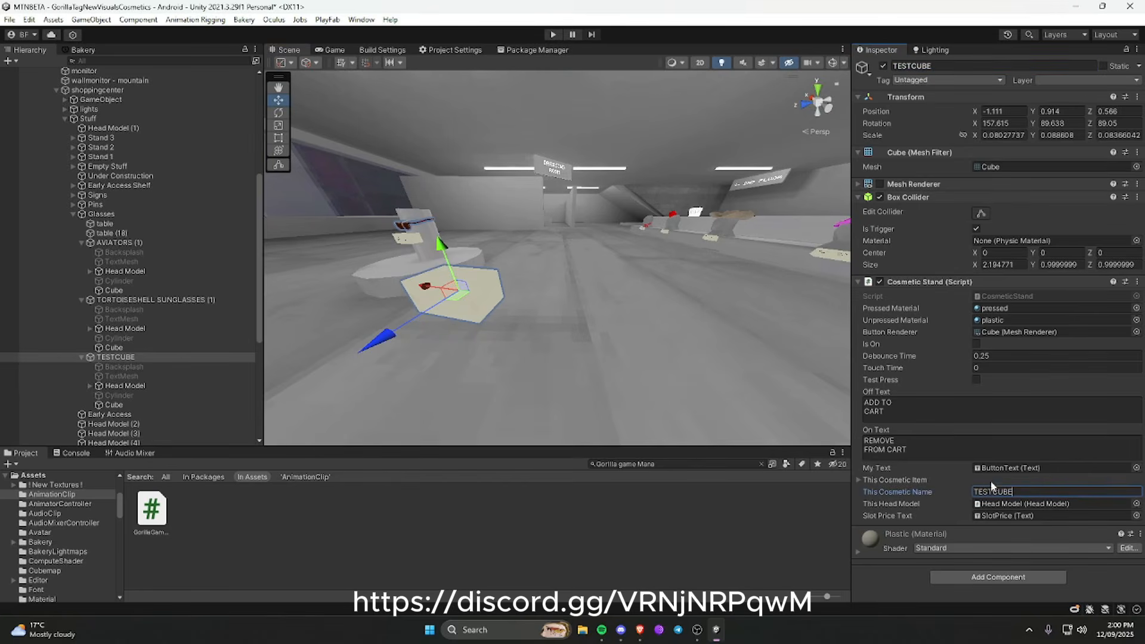
Step: Set both the item name and the display name of the stand's This Cosmetic Item to TESTCUBE
click(862, 480)
scroll(989, 482, down, 3)
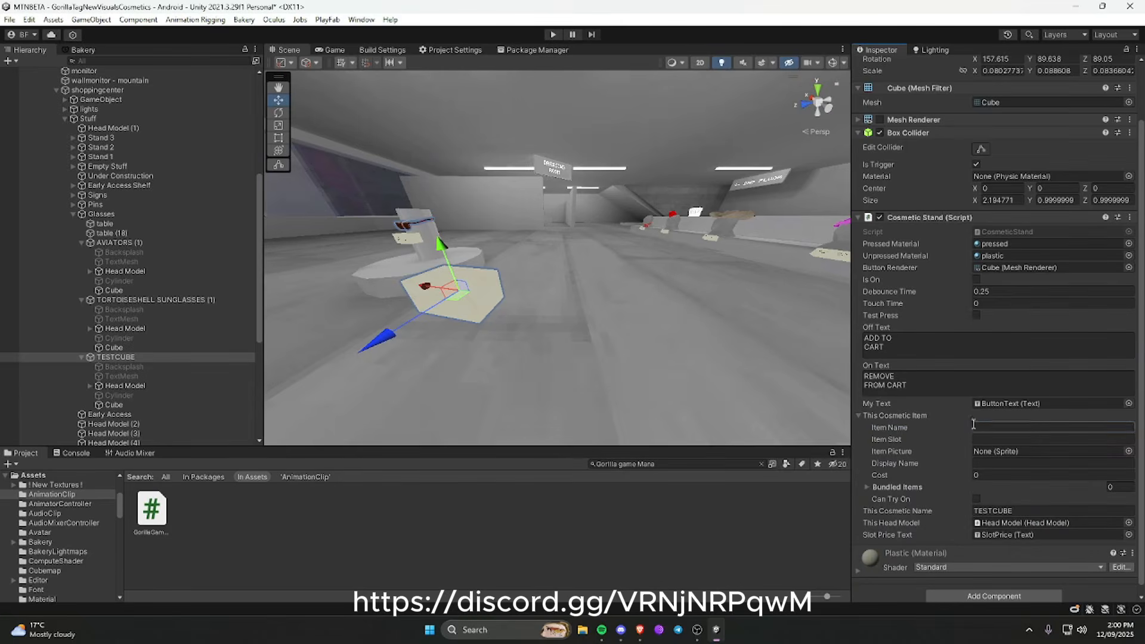
text(TESTCUBE)
key(ctrl+a)
key(ctrl+c)
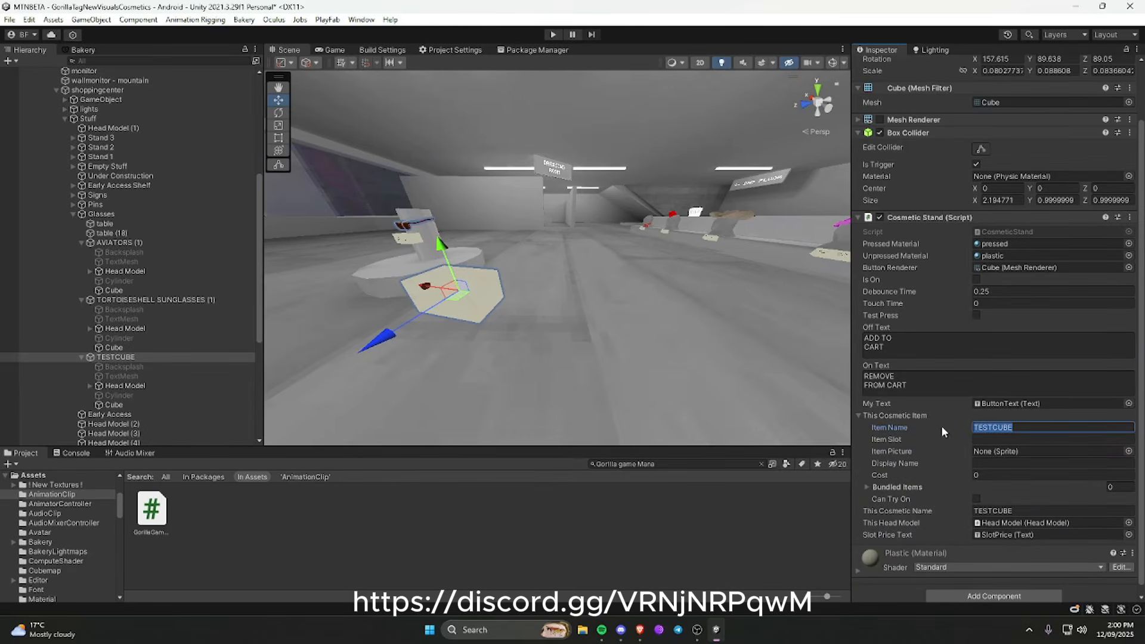
click(977, 465)
key(ctrl+v)
Step: Give the stand's cosmetic item the slot hat, the Active sprite as picture and a cost of 1500, and allow trying it on
click(999, 439)
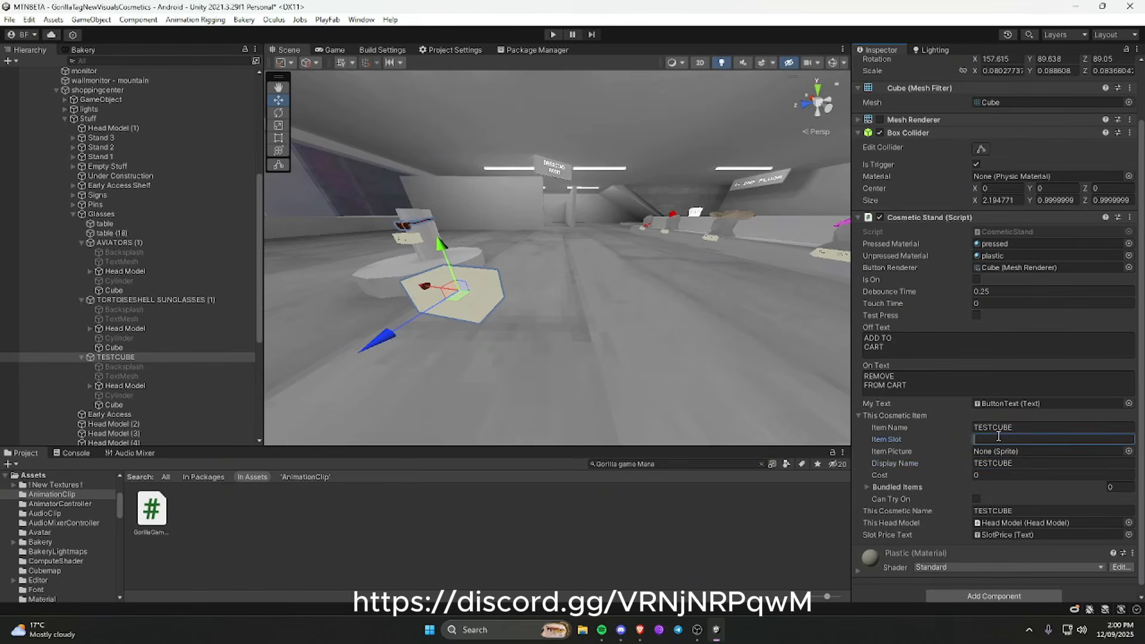
click(1128, 452)
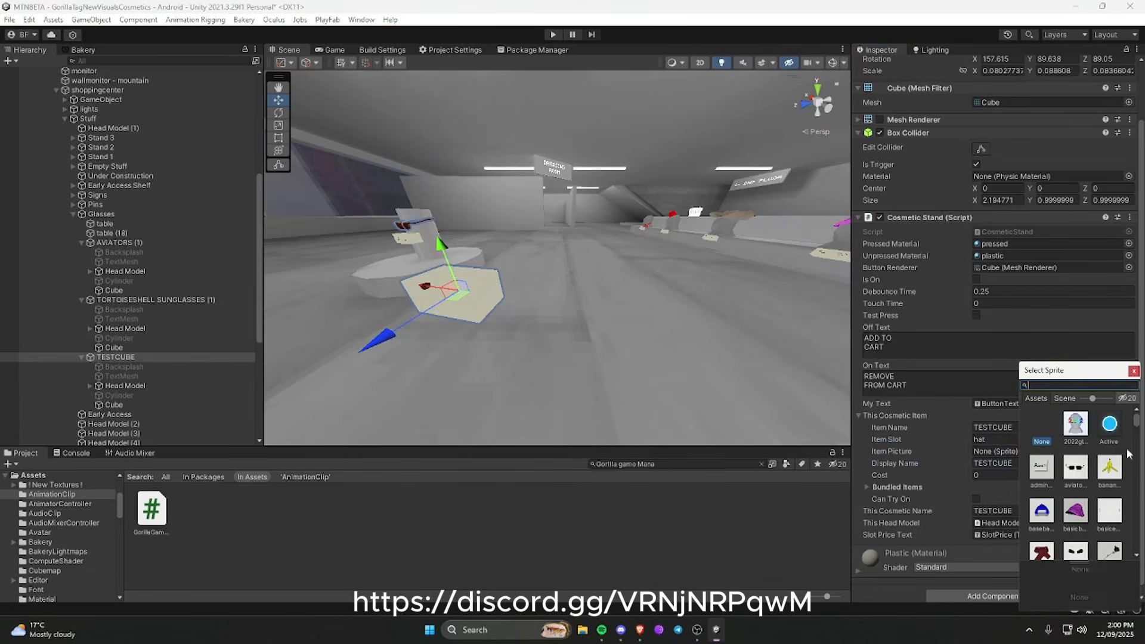
double_click(1111, 424)
click(977, 499)
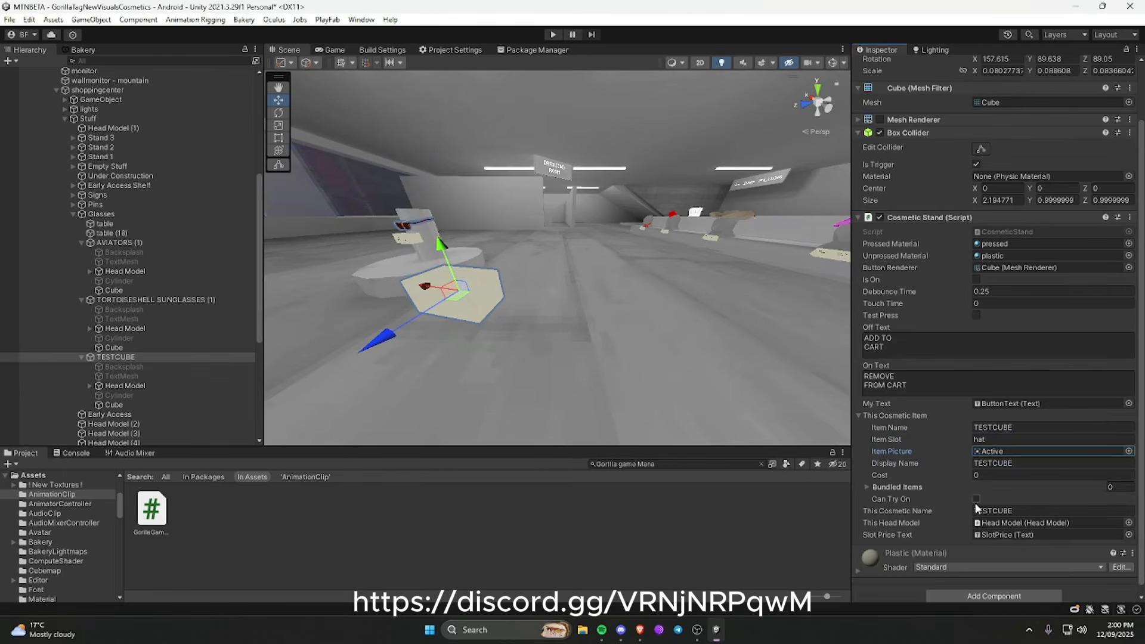
click(987, 476)
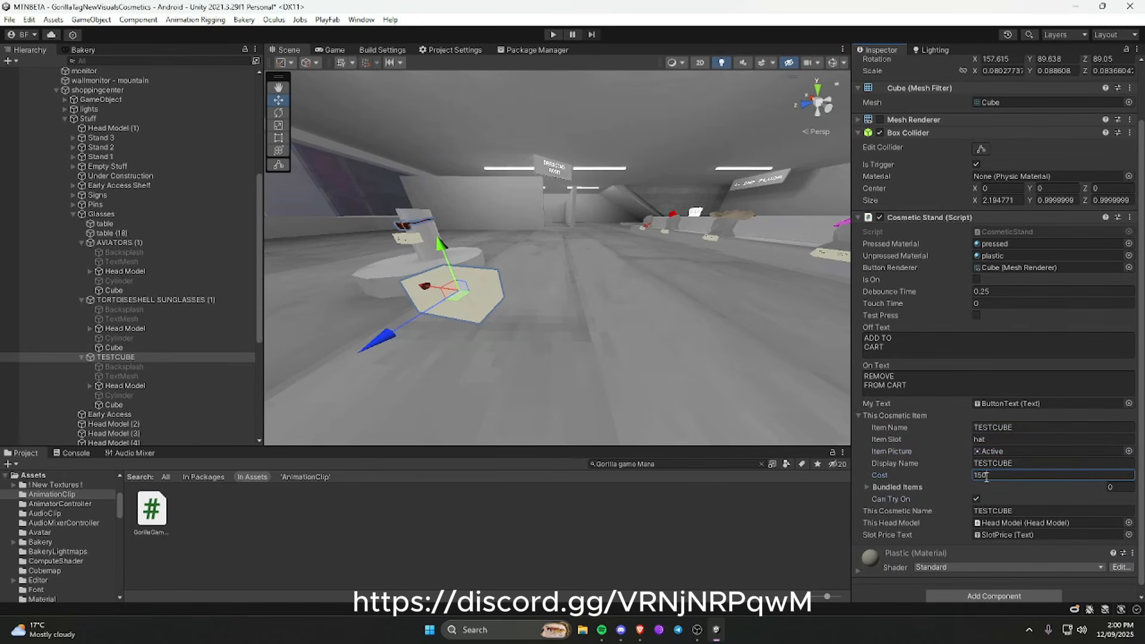
Step: Paste the copied sunglasses stand as a child of the Hat group in the checkout counter's Head Model
key(w)
right_drag(647, 275, 438, 246)
click(639, 238)
scroll(638, 238, down, 10)
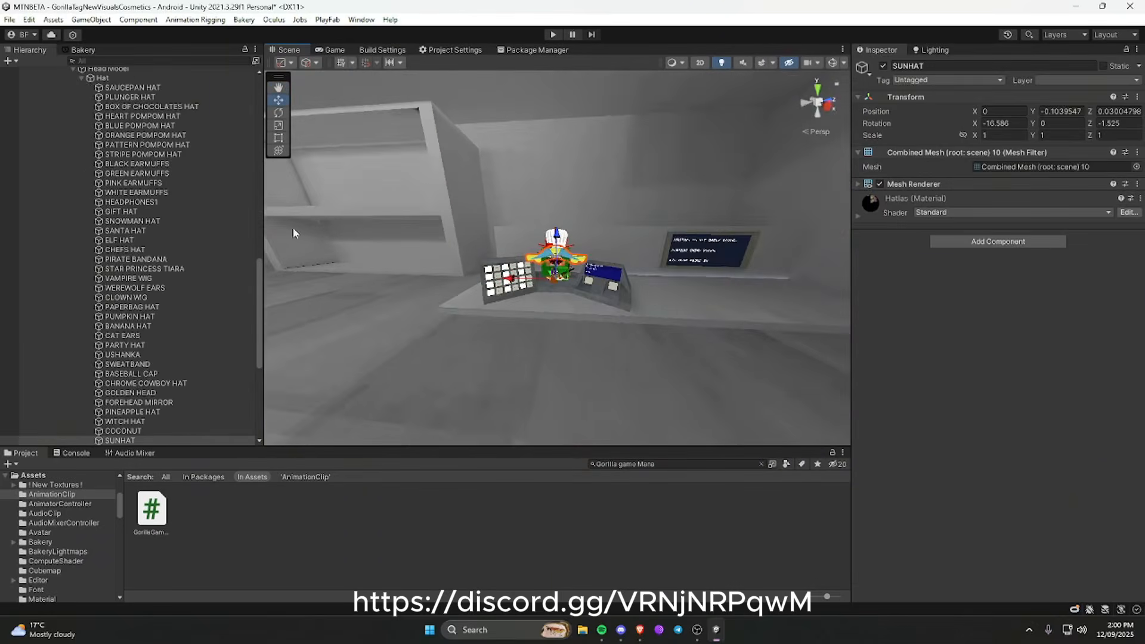
right_drag(549, 201, 535, 128)
scroll(160, 91, up, 2)
click(102, 150)
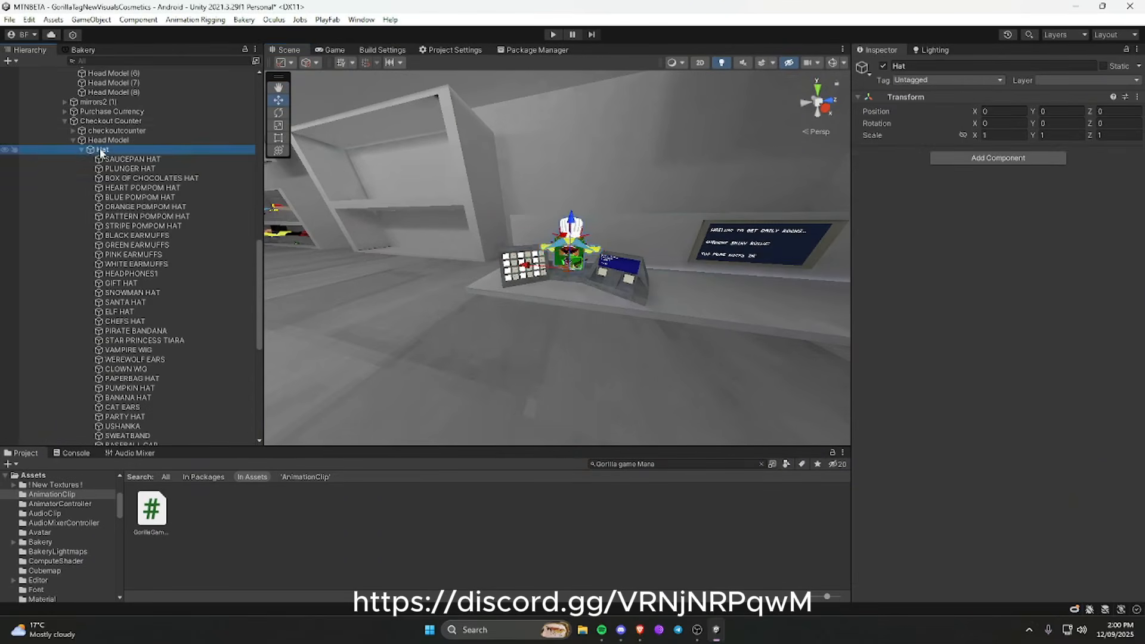
right_click(100, 150)
click(121, 196)
Step: Add the pasted TORTOISESHELL SUNGLASSES (1) object to the Cosmetics list of the checkout counter's Head Model script
scroll(121, 193, up, 6)
click(121, 162)
scroll(143, 272, down, 10)
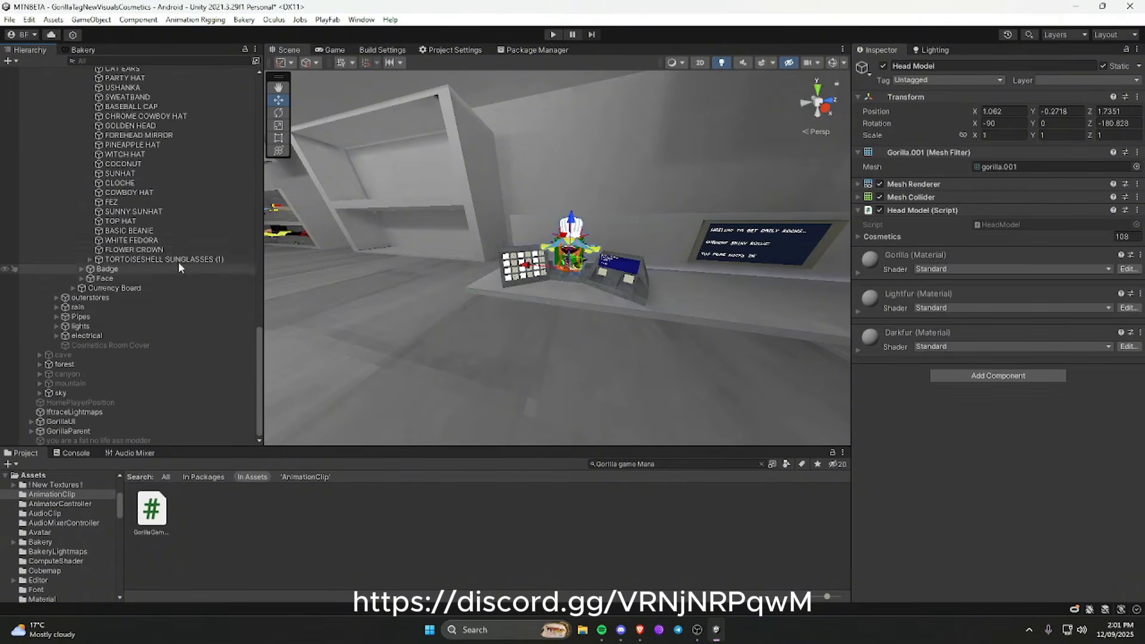
click(158, 260)
drag(157, 259, 942, 237)
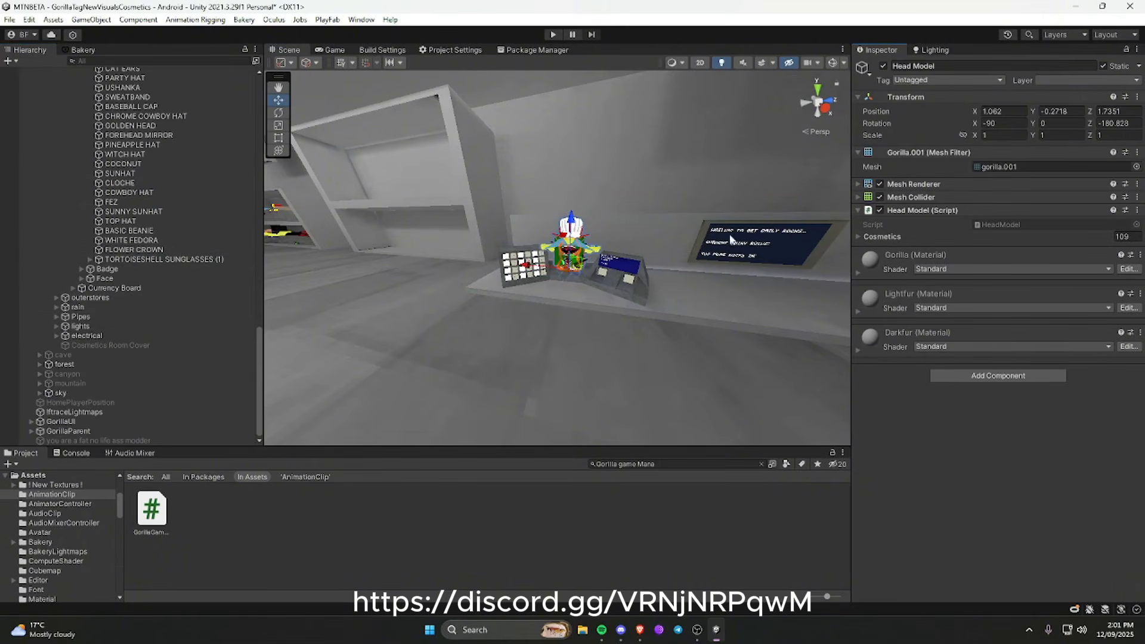
Step: Rename the pasted sunglasses object in the checkout Head Model's Hat group to TESTCUBE
click(121, 252)
click(125, 261)
click(966, 65)
text(TESTCUBE)
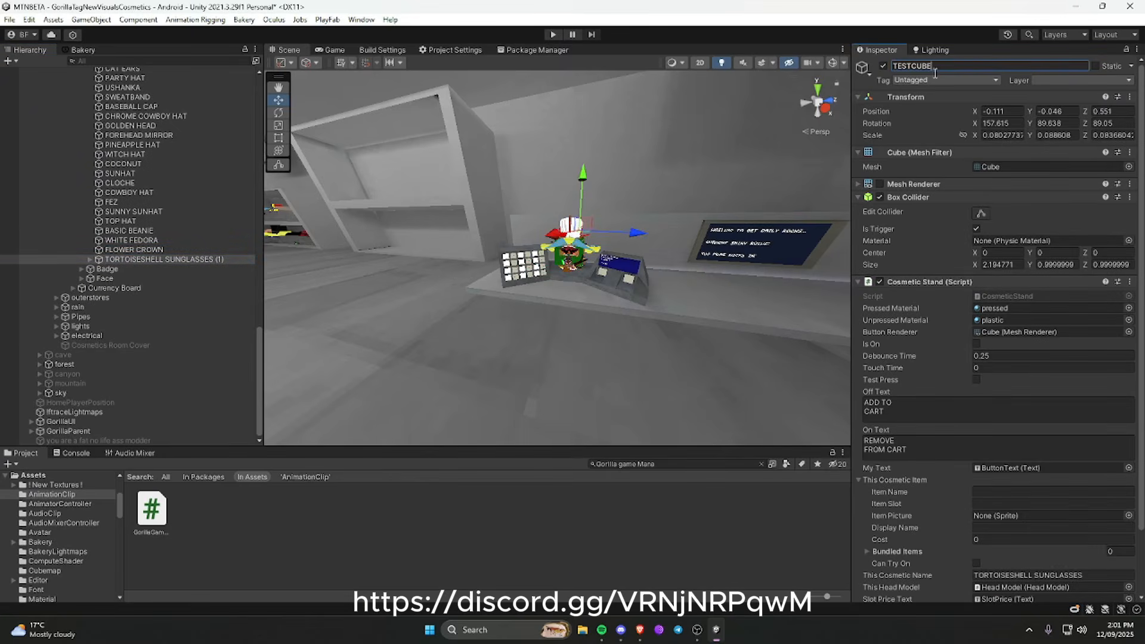
Step: Delete the TESTCUBE stand from the Glasses group of the shop
right_drag(565, 266, 553, 257)
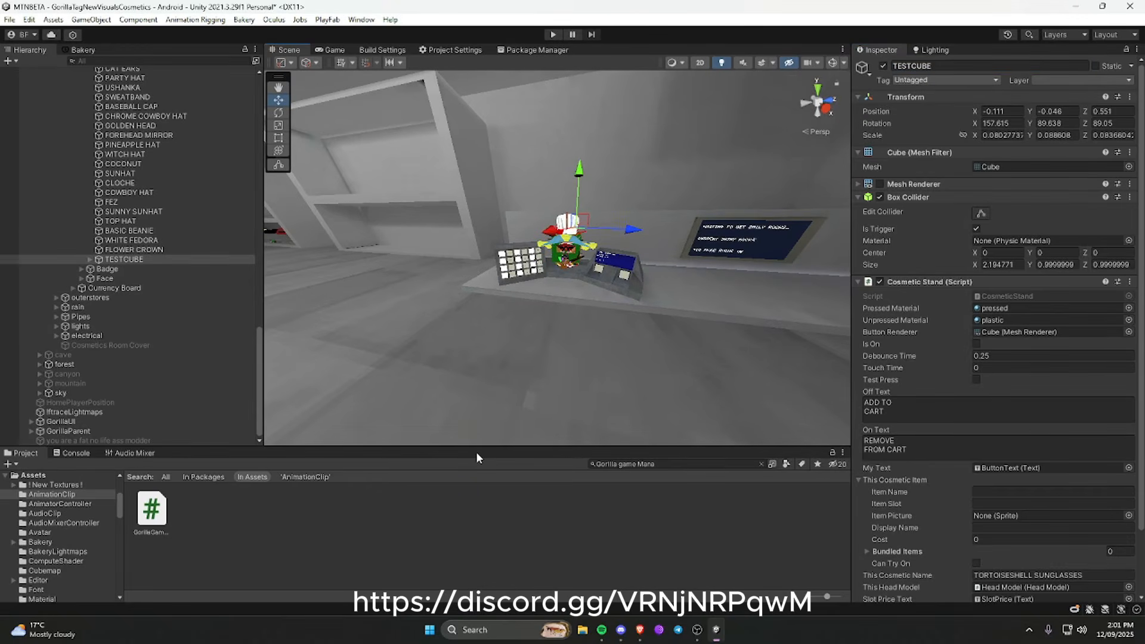
key(w)
right_drag(616, 253, 371, 201)
click(477, 276)
scroll(184, 225, up, 7)
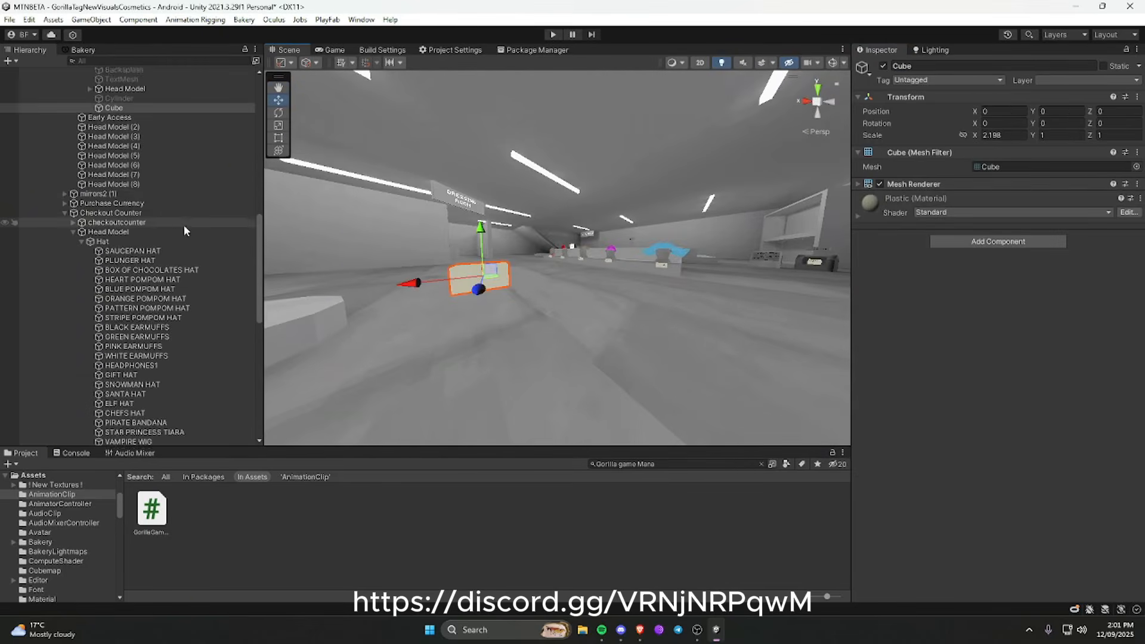
click(110, 275)
right_click(110, 275)
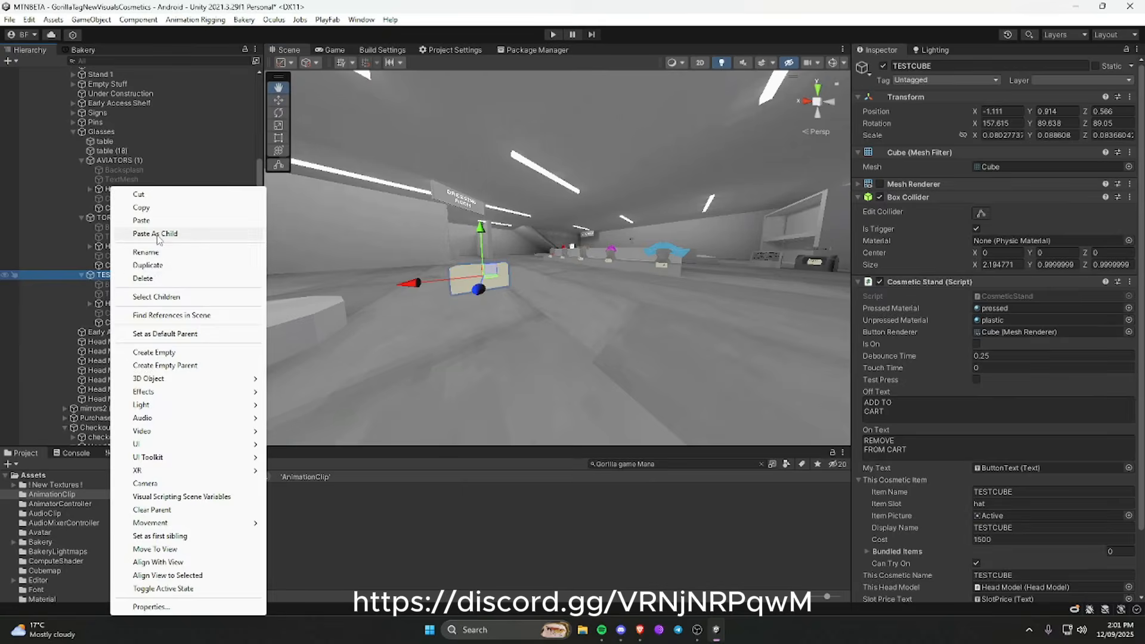
click(145, 279)
right_drag(537, 281, 724, 358)
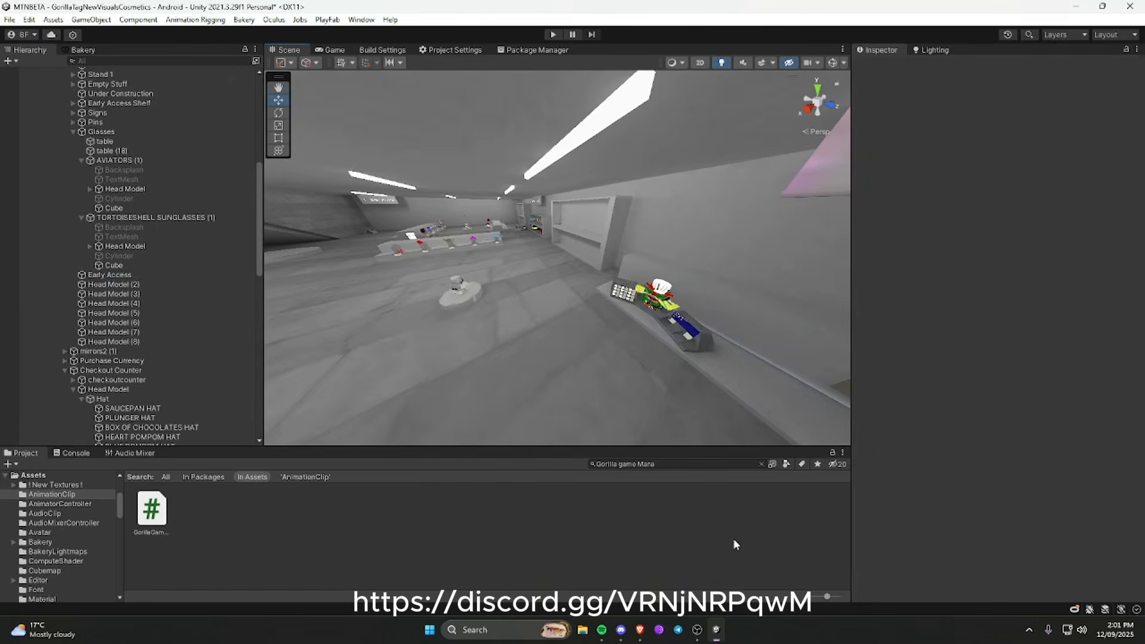
Step: Switch to PlayFab in the browser, list the players by most recent logins in a new tab and open a player's legacy inventory
click(640, 630)
middle_click(49, 207)
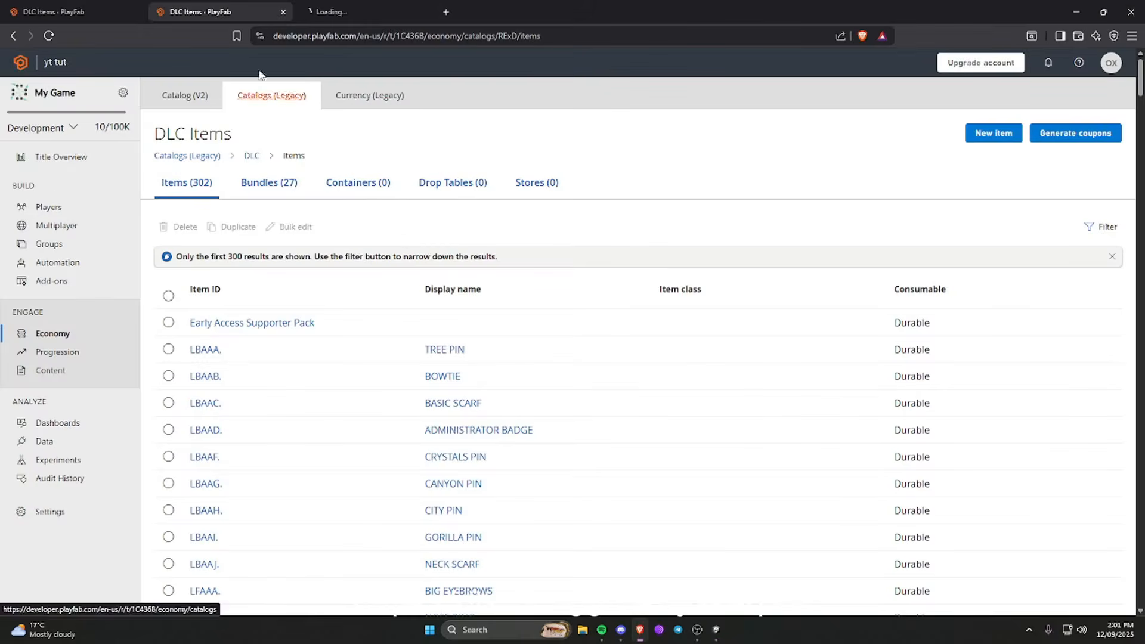
click(334, 11)
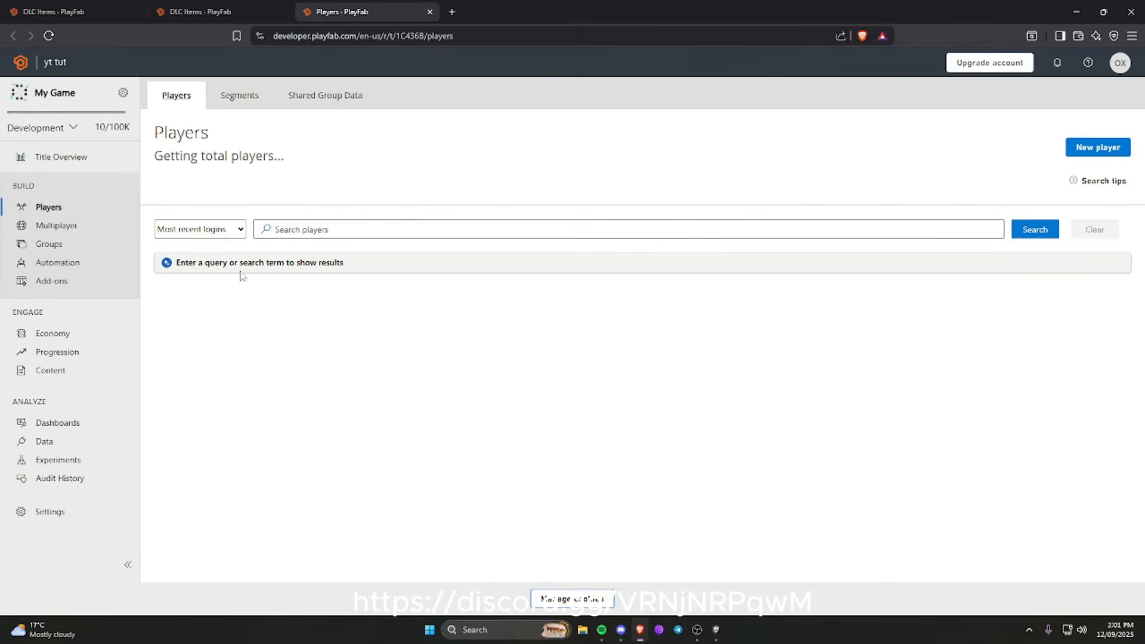
click(1030, 229)
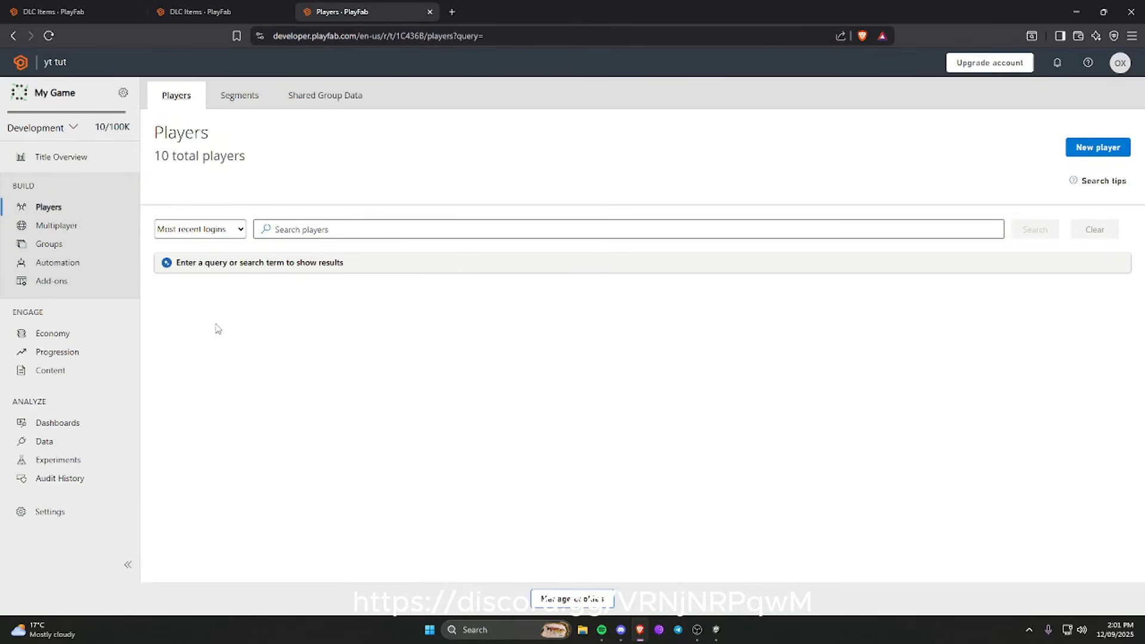
click(283, 326)
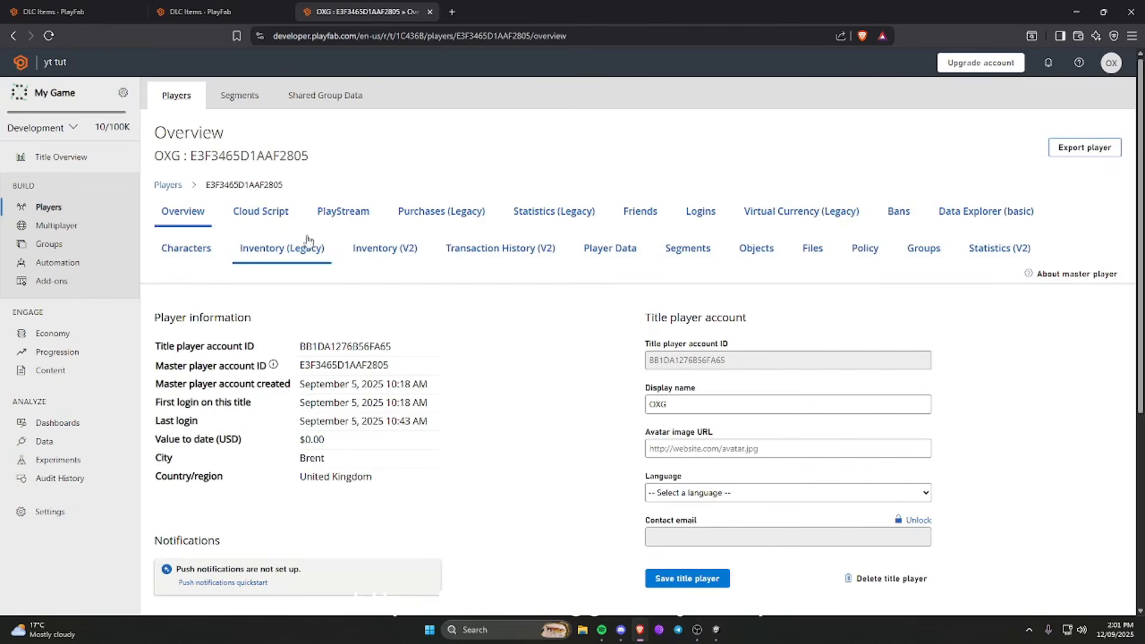
click(280, 249)
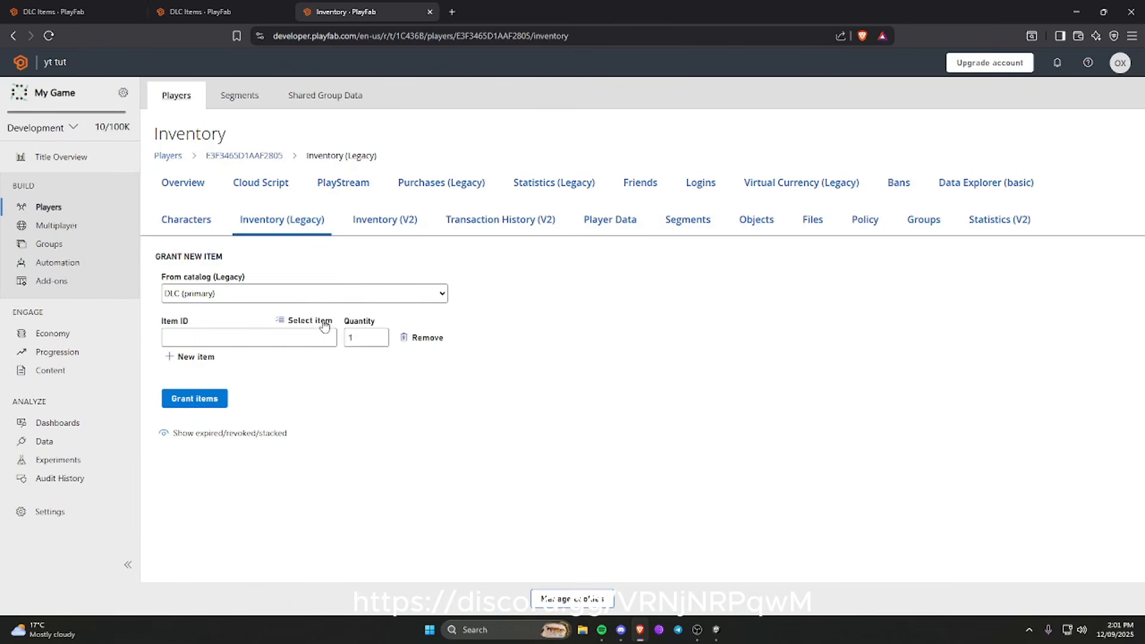
Step: Grant the player one TESTCUBE item from the DLC catalog and close the player's page
click(306, 320)
click(340, 136)
text(ter)
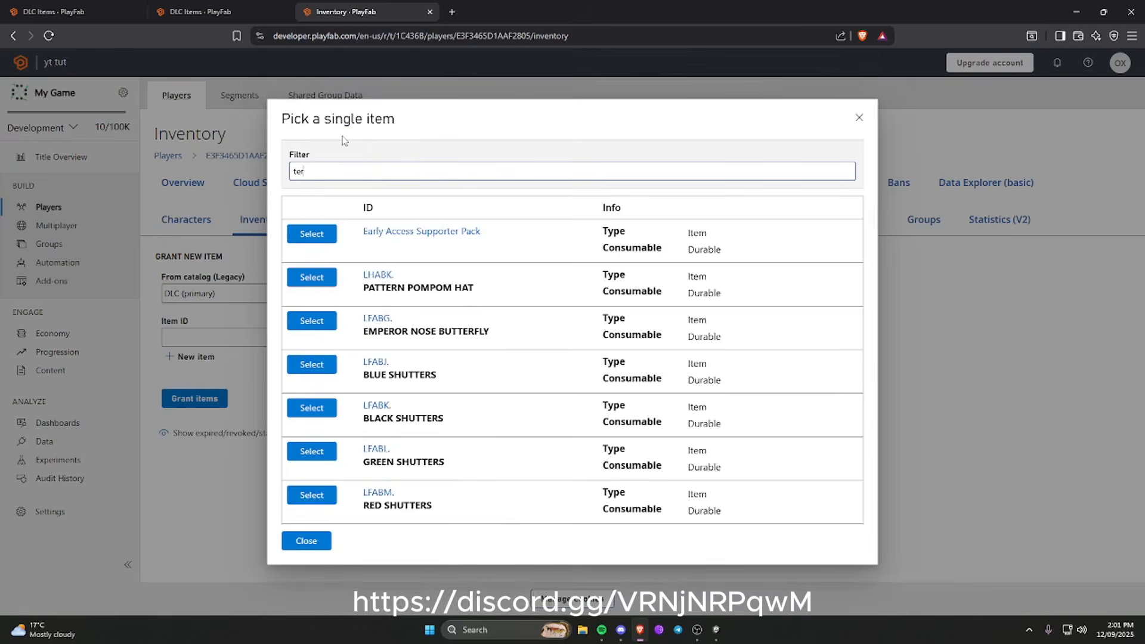
text(stc)
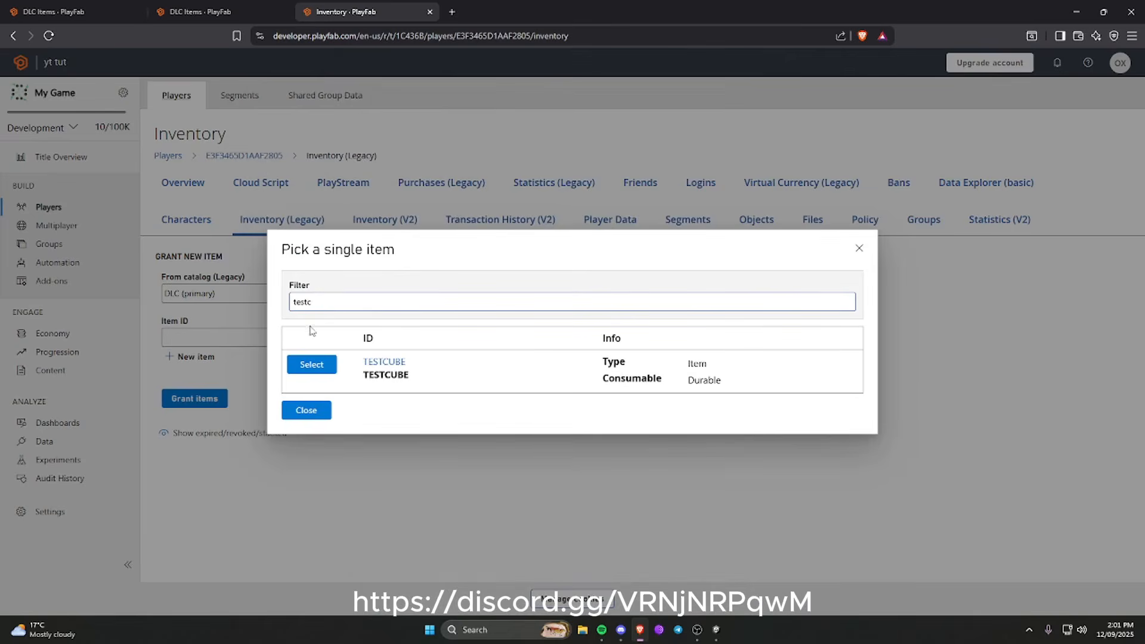
click(287, 365)
click(204, 401)
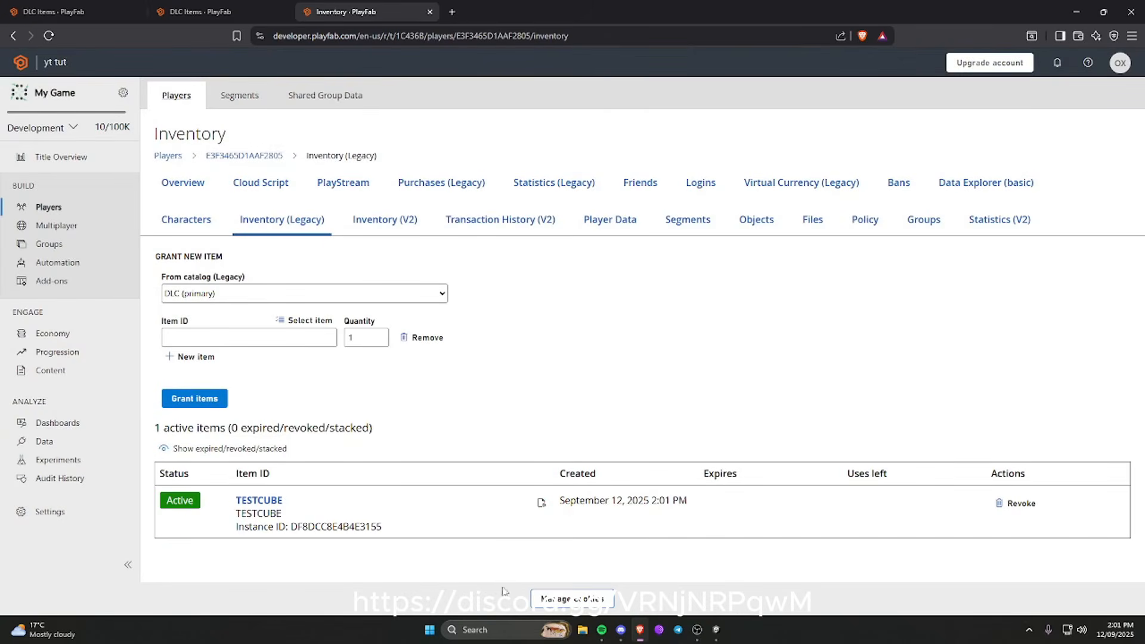
click(430, 12)
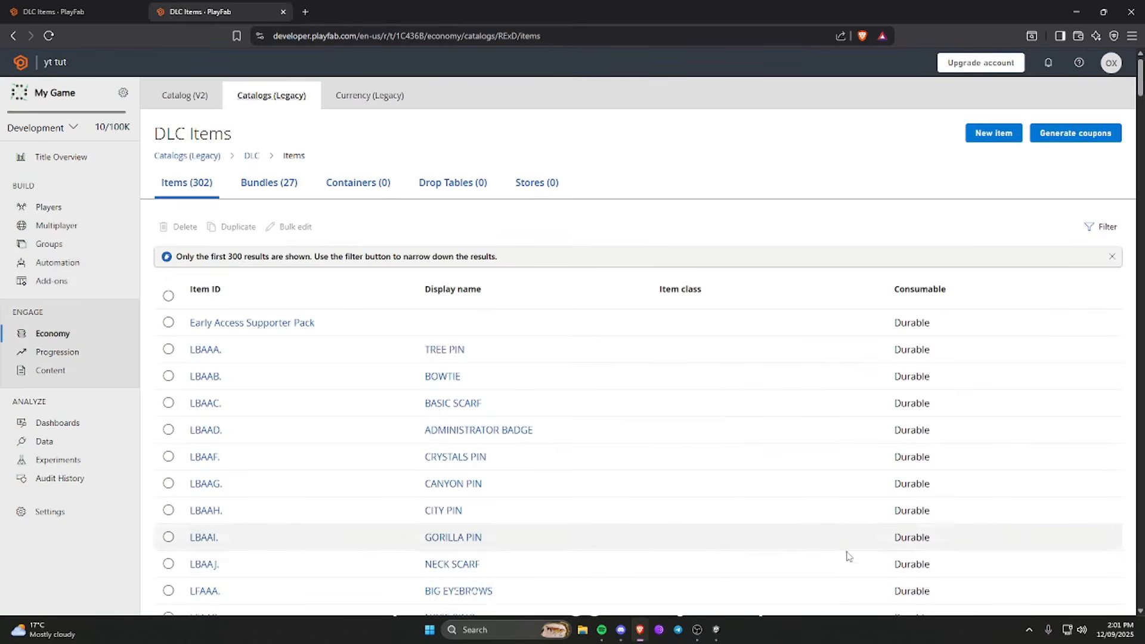
click(698, 630)
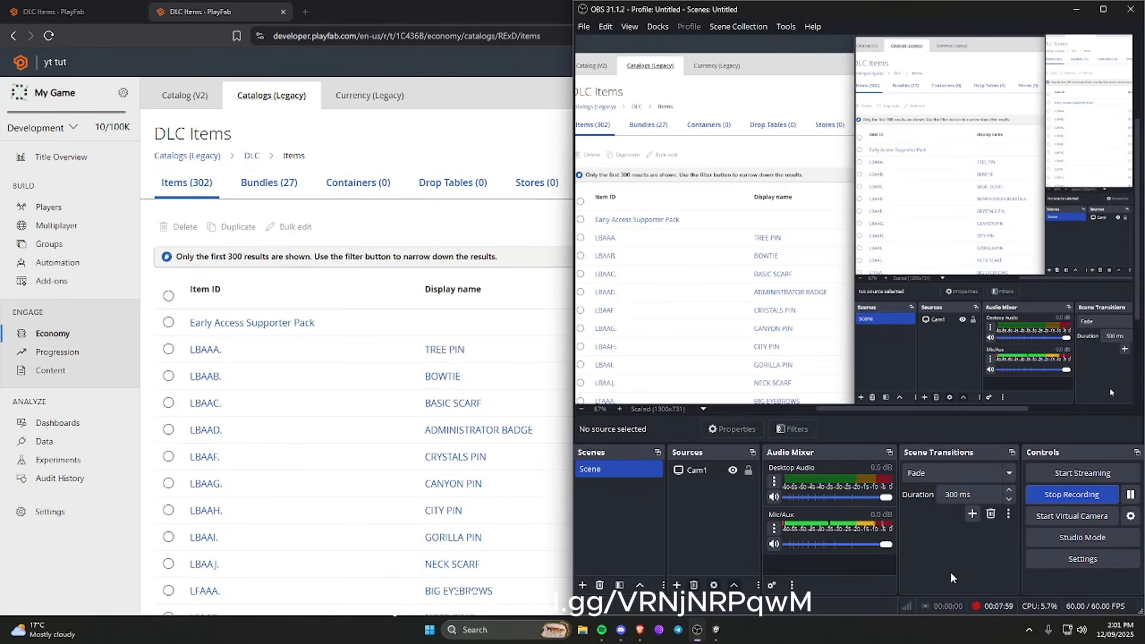